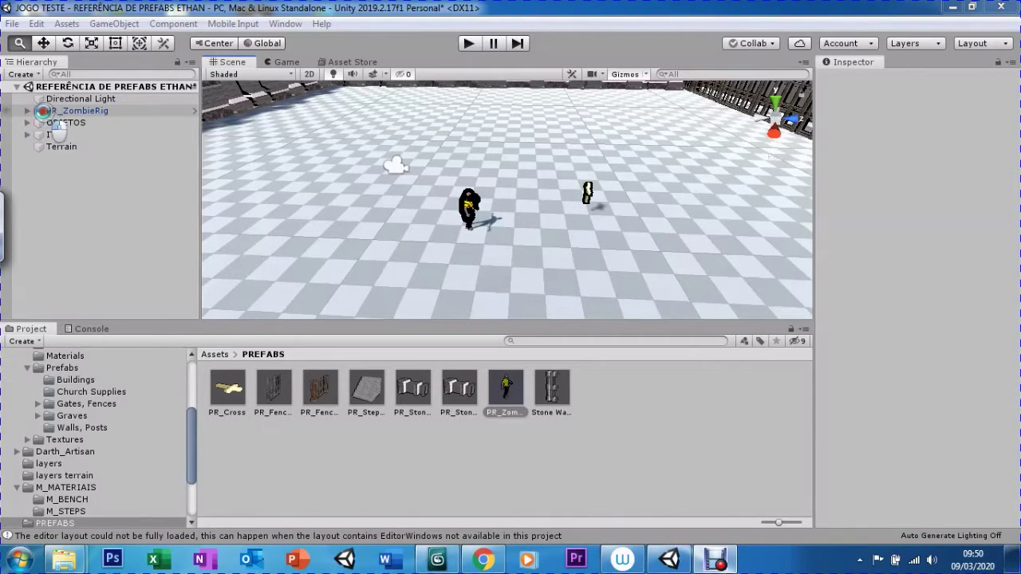
Frame the OBJETOS group and the zombie, then select the zombie's ShirtUV mesh
double_click(125, 123)
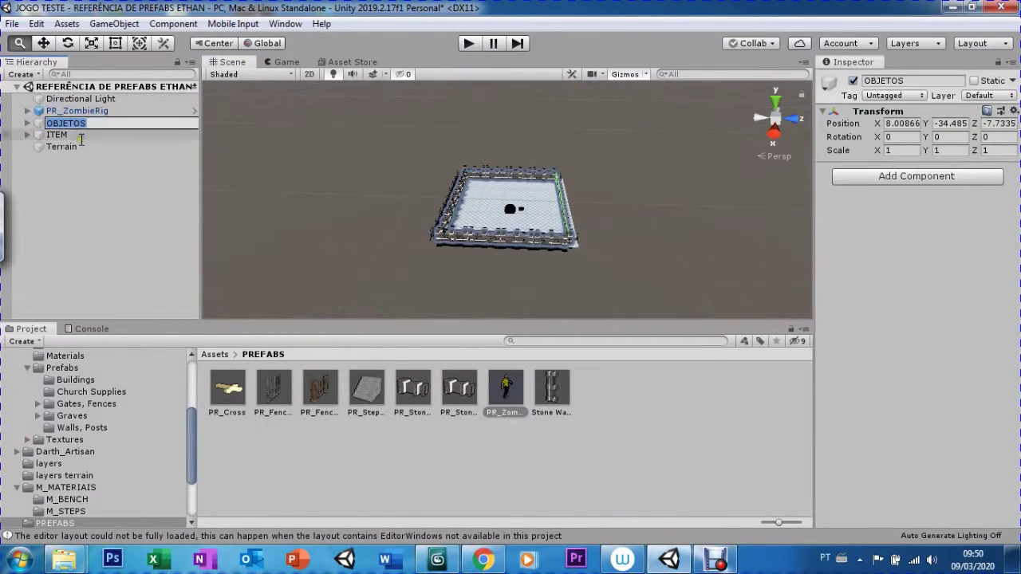
double_click(52, 111)
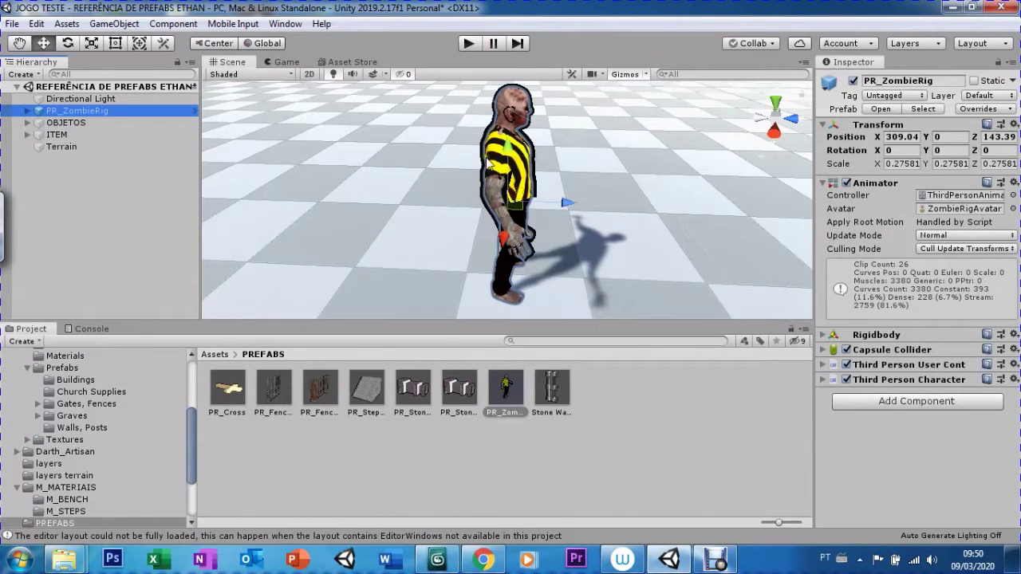
left_click(496, 167)
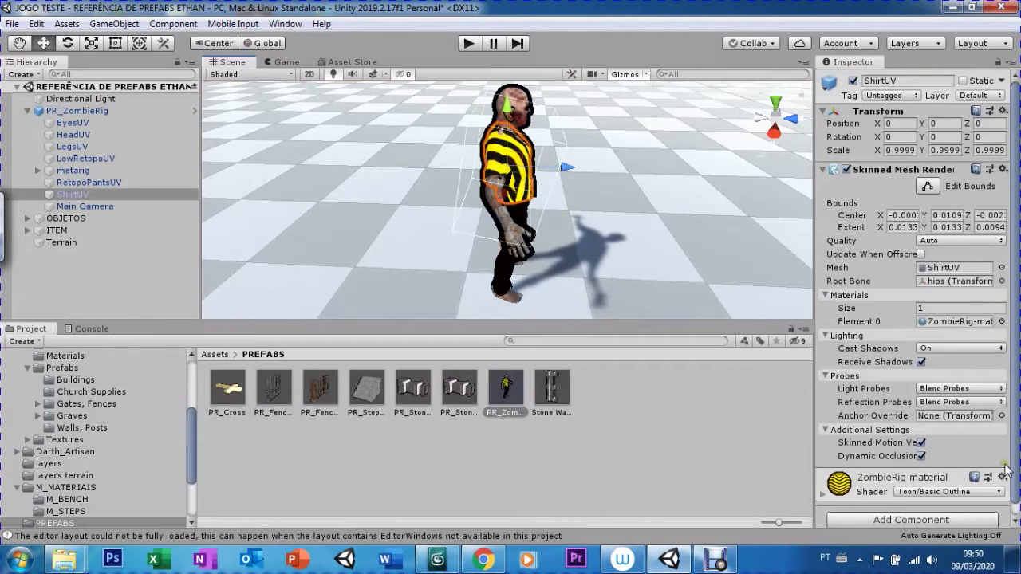
Expand ZombieRig-material and bring up the Base (RGB) texture choices
scroll(1006, 470, "down", 1)
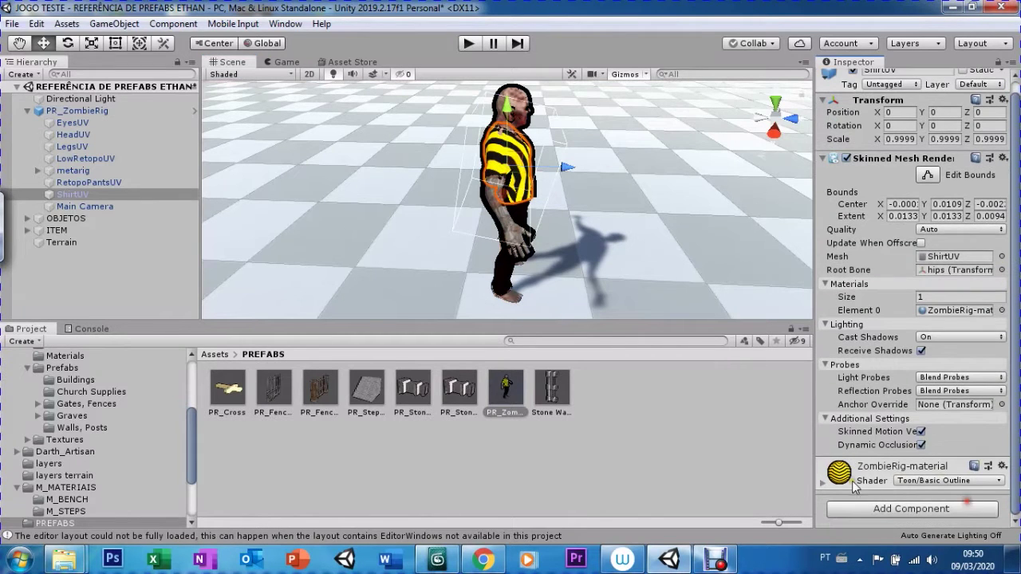
left_click(910, 470)
scroll(989, 383, "down", 5)
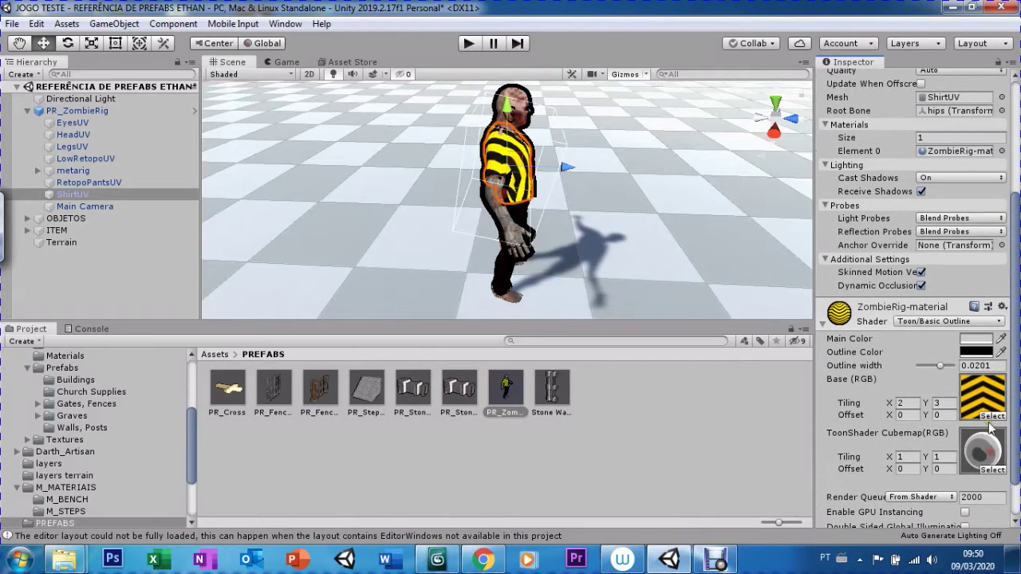
left_click(993, 416)
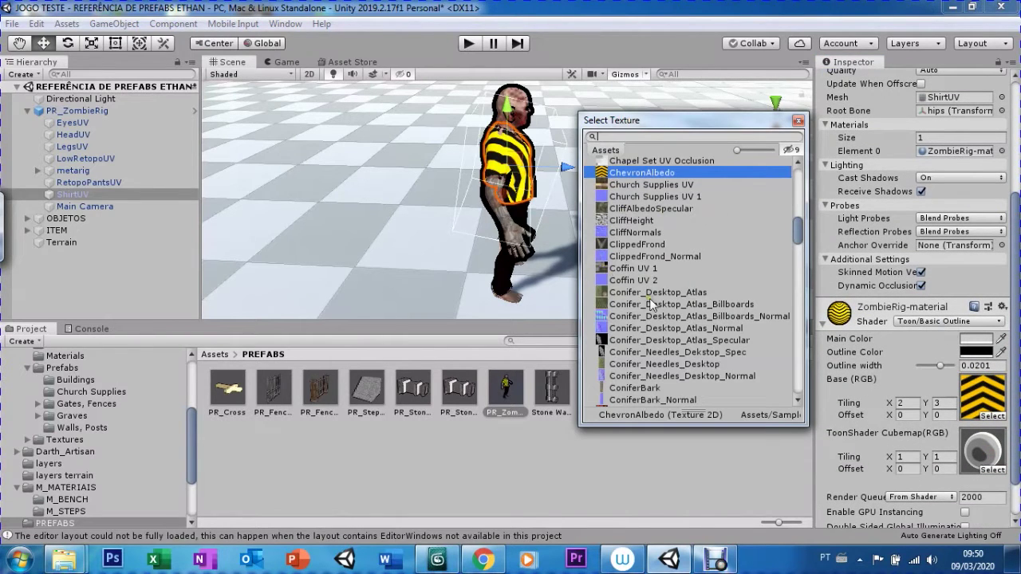
Try the Lightmap-0_comp_light, Spark and Stone Walls UV textures on the shirt
left_click_drag(798, 237, 795, 307)
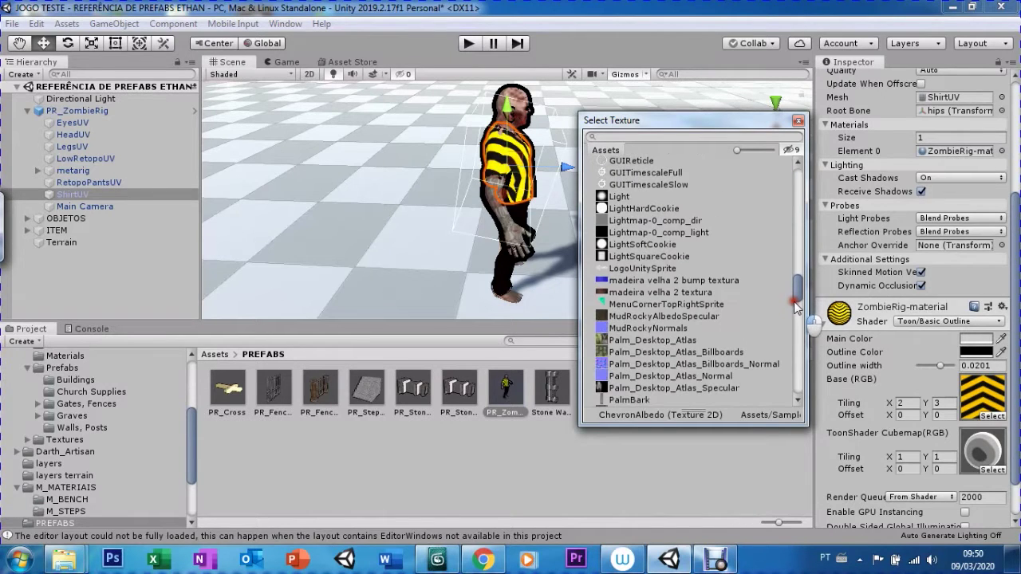
left_click(609, 232)
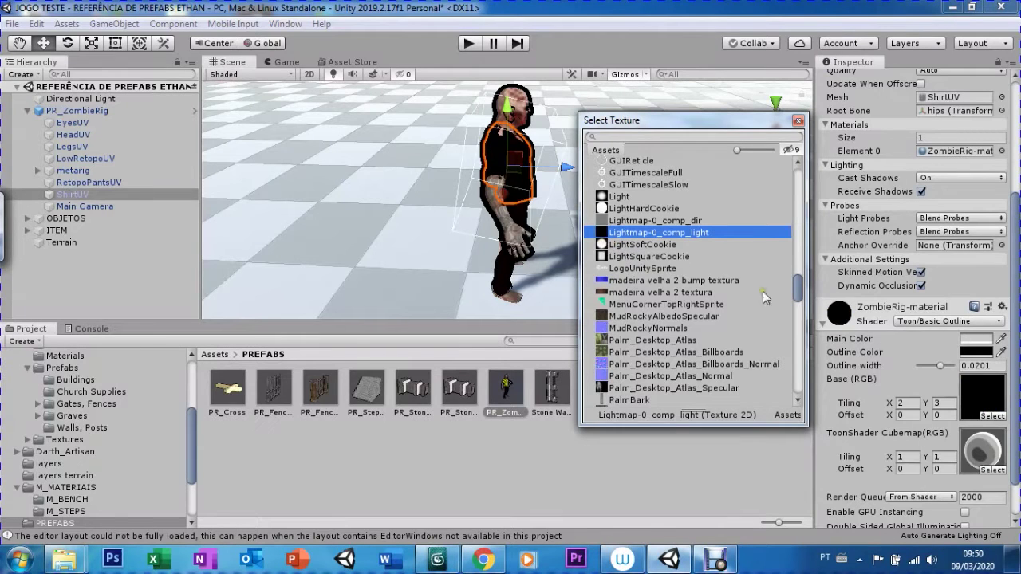
left_click_drag(797, 292, 795, 348)
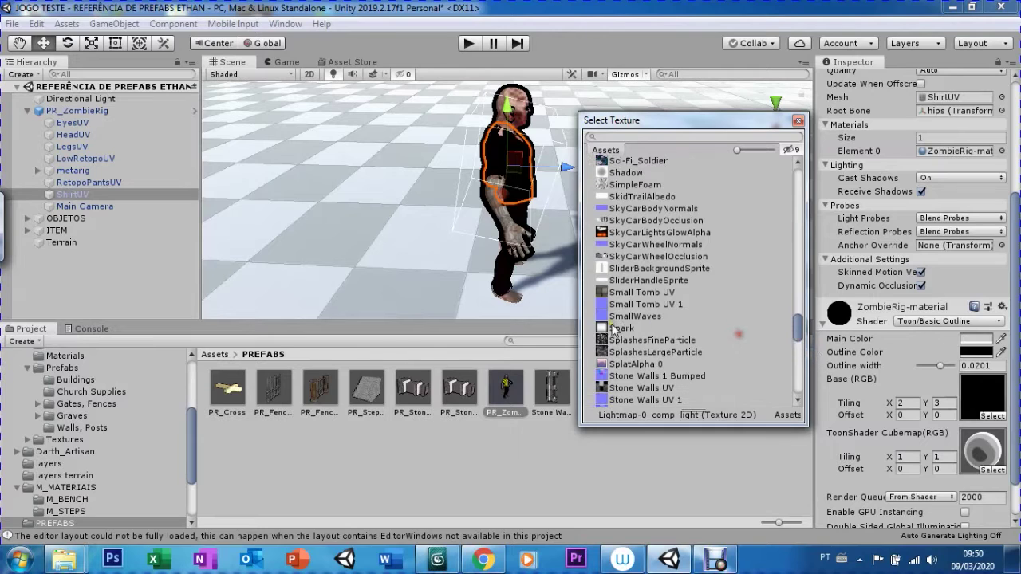
left_click(603, 334)
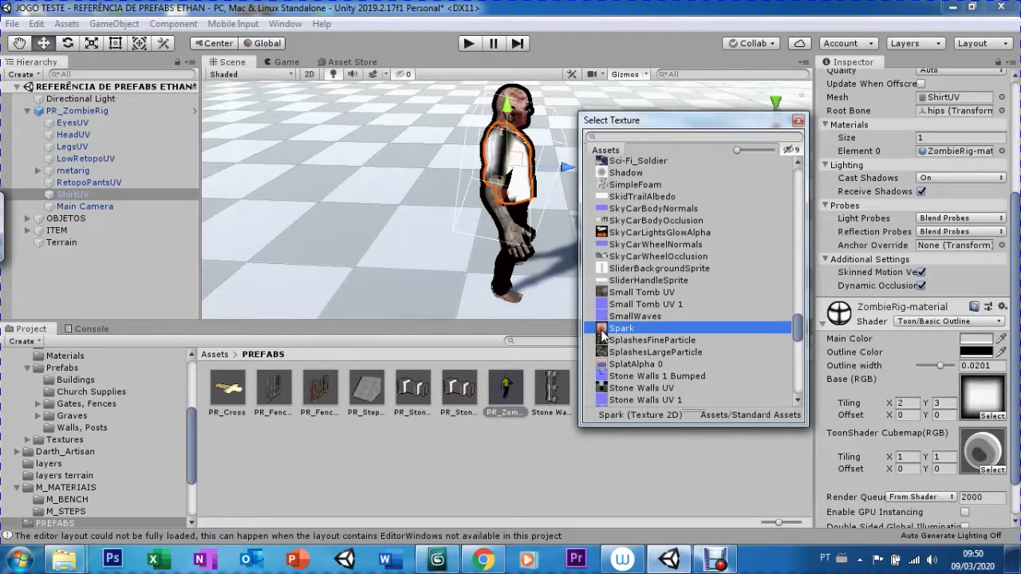
left_click(604, 388)
left_click_drag(798, 340, 799, 356)
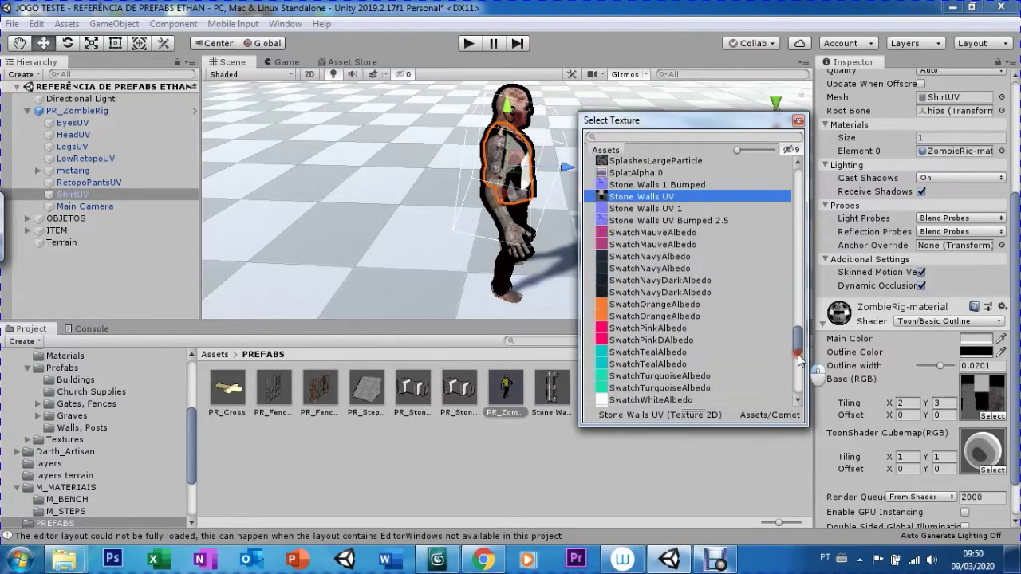
Try the pink swatch, then apply SwatchOrangeAlbedo and close the texture picker
left_click(613, 270)
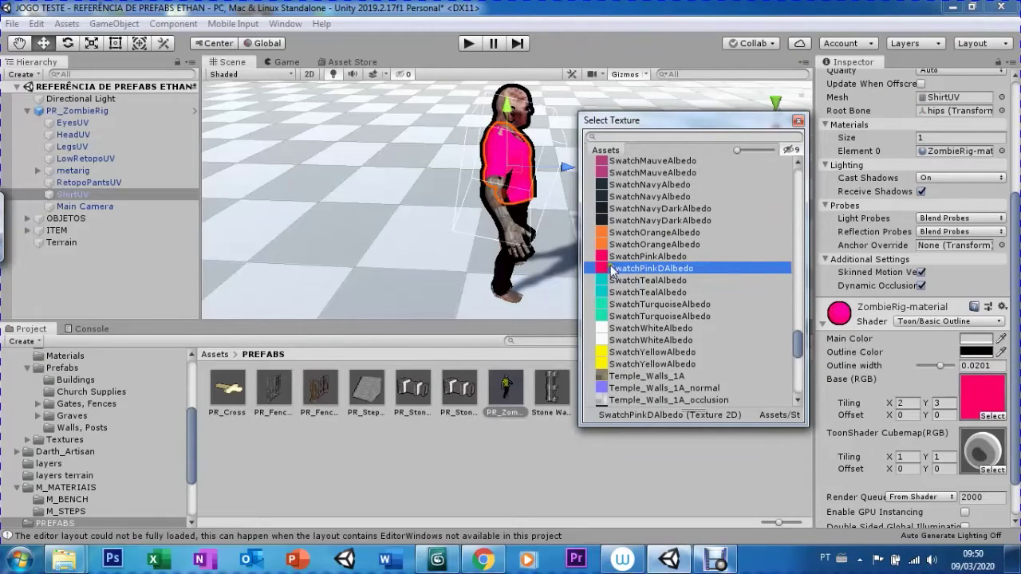
left_click(609, 258)
left_click(606, 248)
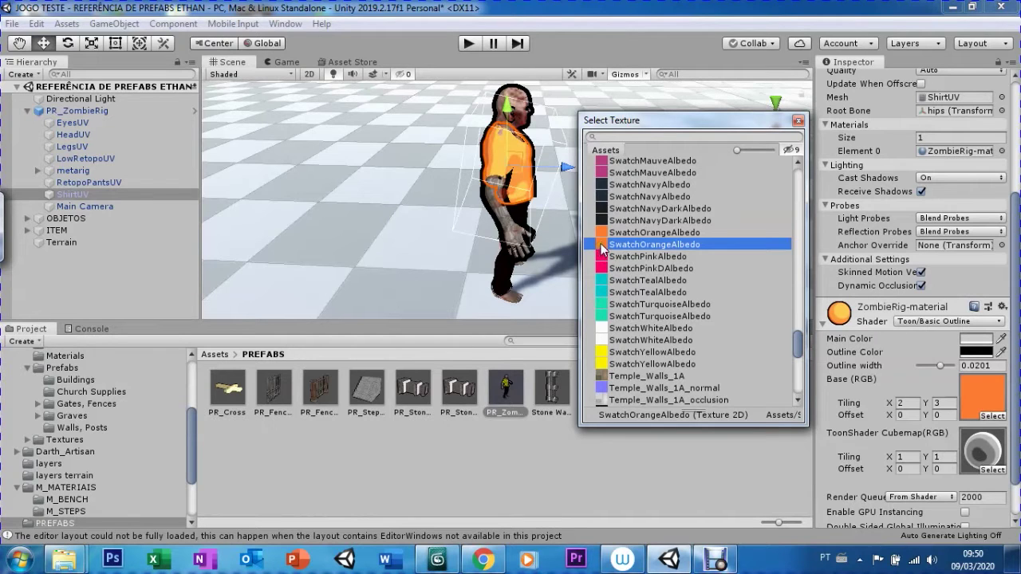
double_click(604, 247)
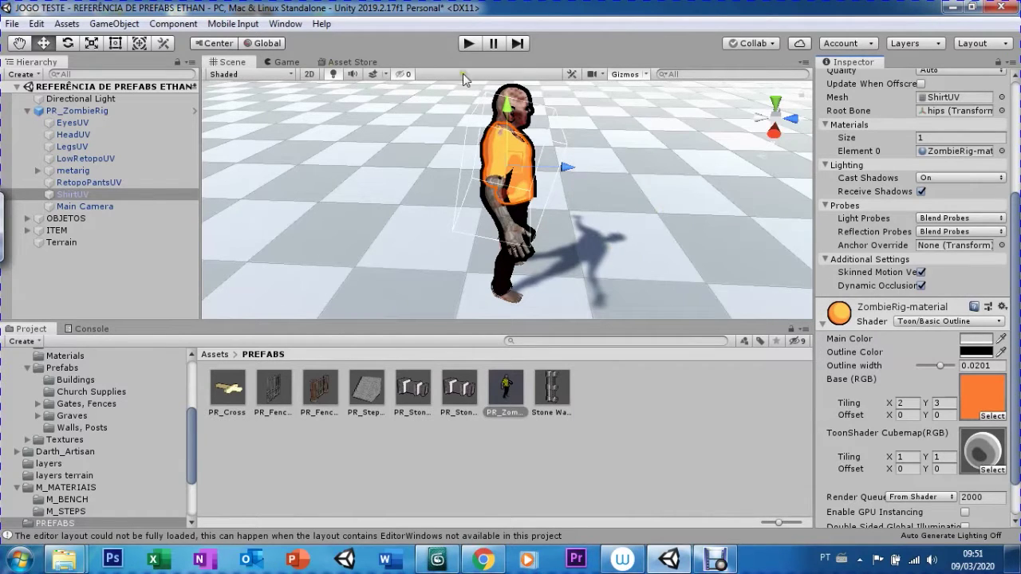
Preview the scene in the Game view, then zoom the Scene view out
left_click(286, 63)
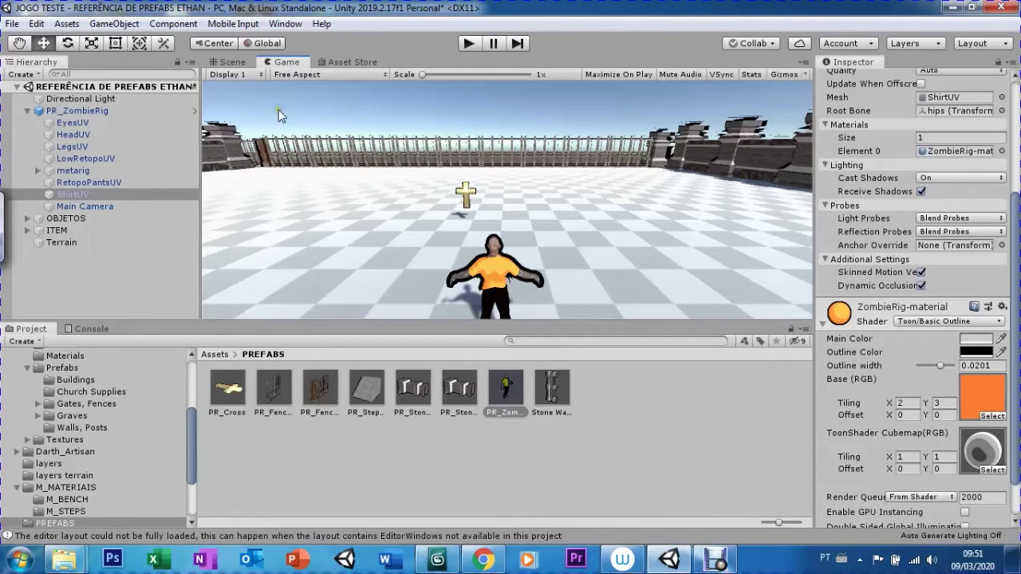
left_click(231, 62)
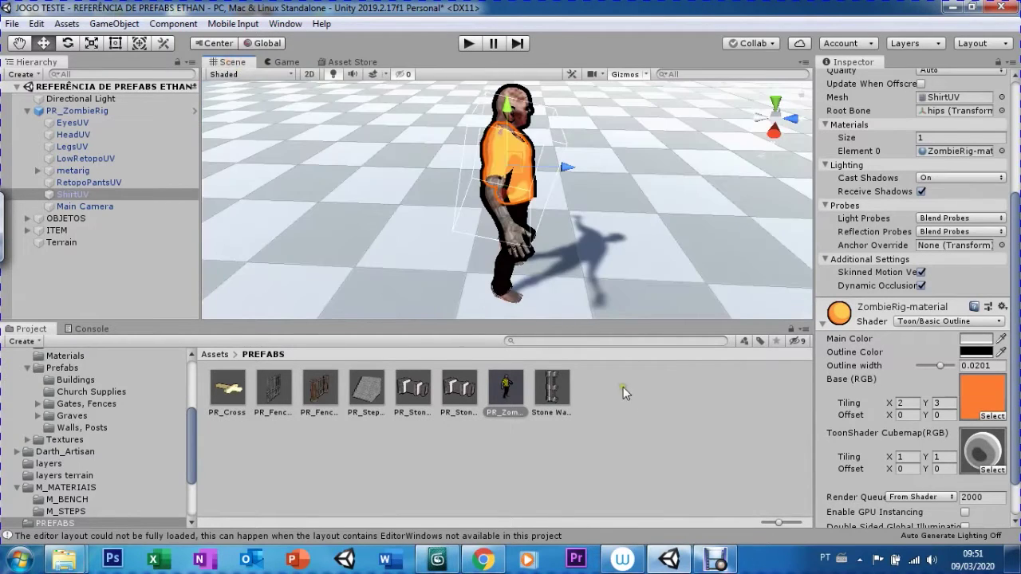
scroll(347, 198, "down", 5)
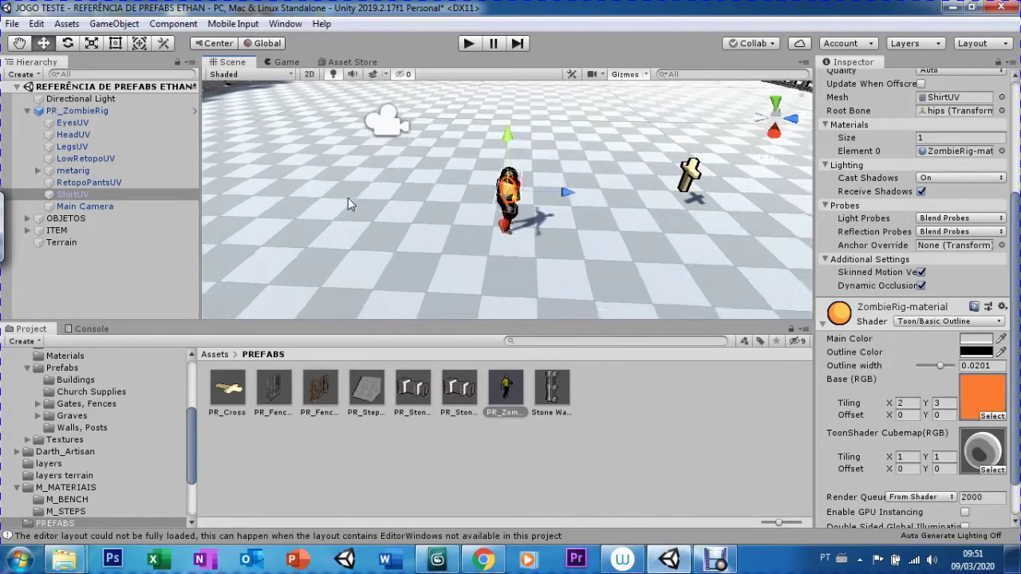
scroll(348, 198, "down", 2)
scroll(348, 198, "down", 2)
scroll(348, 198, "down", 2)
scroll(348, 198, "down", 2)
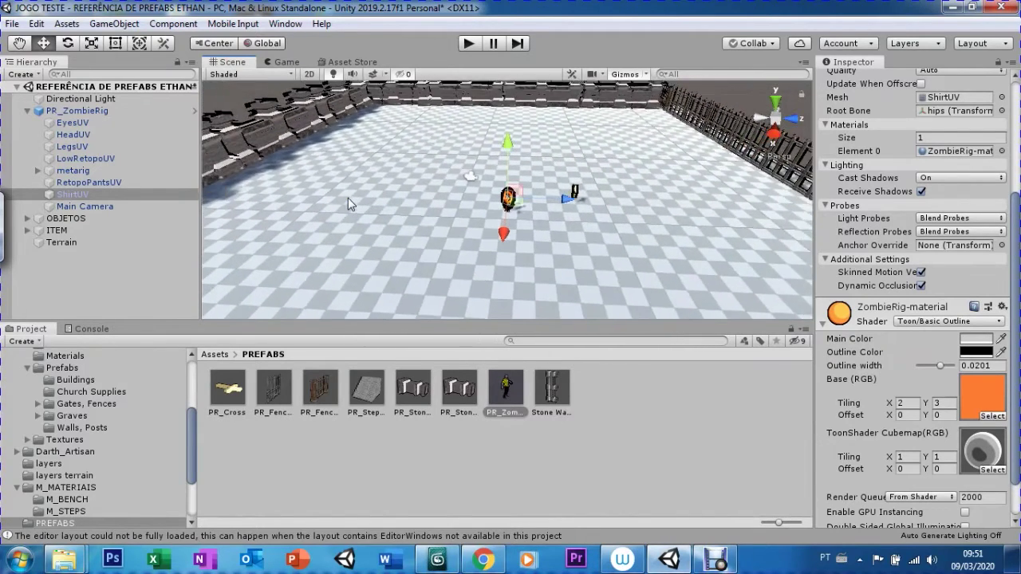
scroll(348, 198, "down", 2)
Check the fences and walls in OBJETOS and rename the group to ESTRUTURAS
left_click(27, 111)
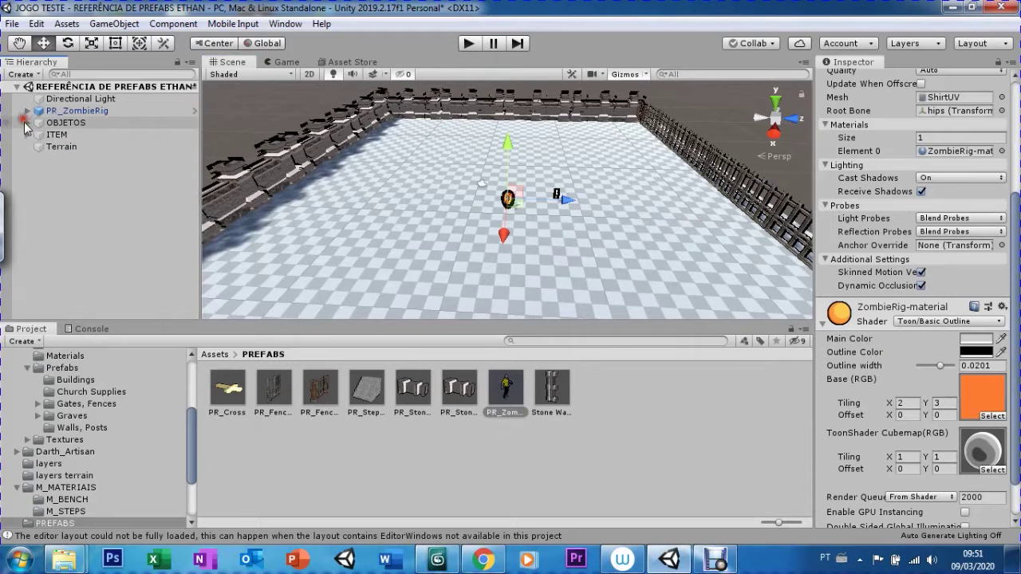
left_click(27, 123)
left_click(27, 123)
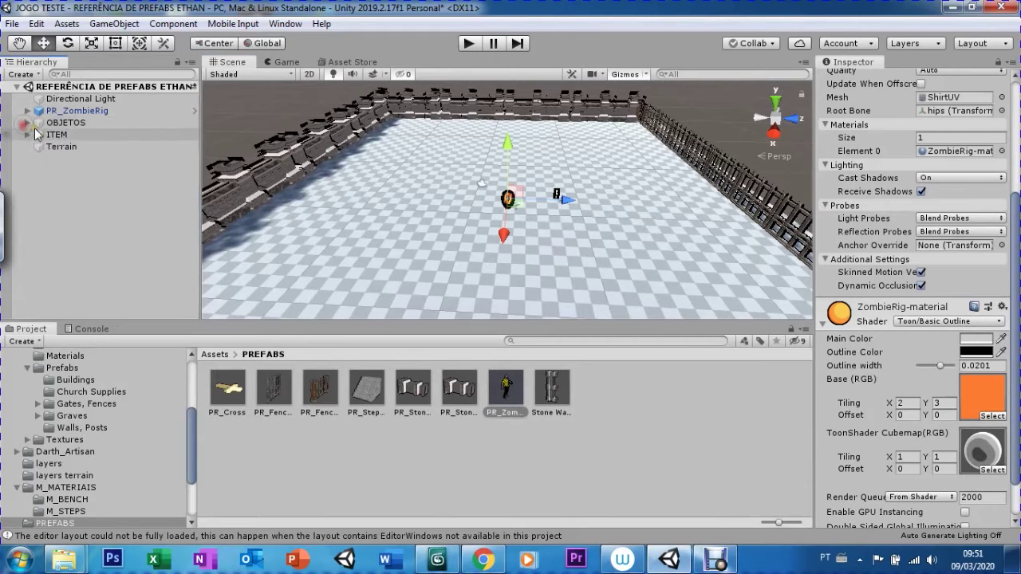
left_click(27, 122)
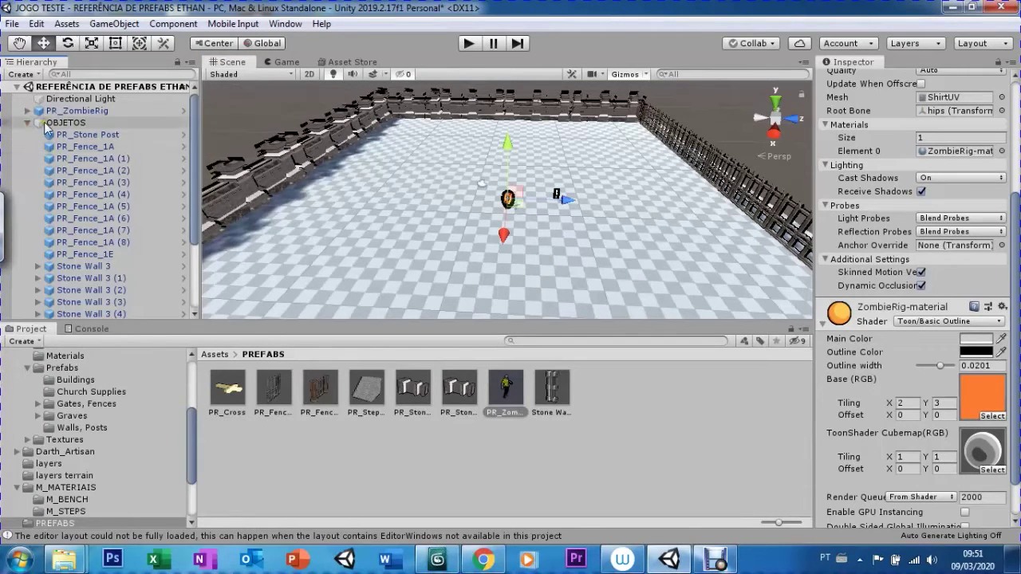
left_click(27, 122)
left_click(66, 123)
left_click(84, 121)
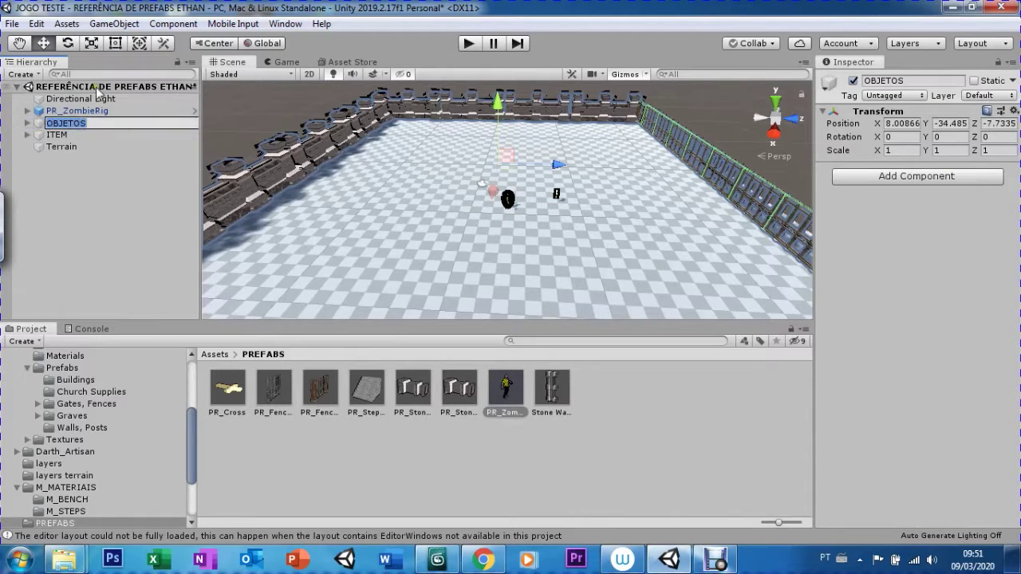
type("ESTRU")
key("Return")
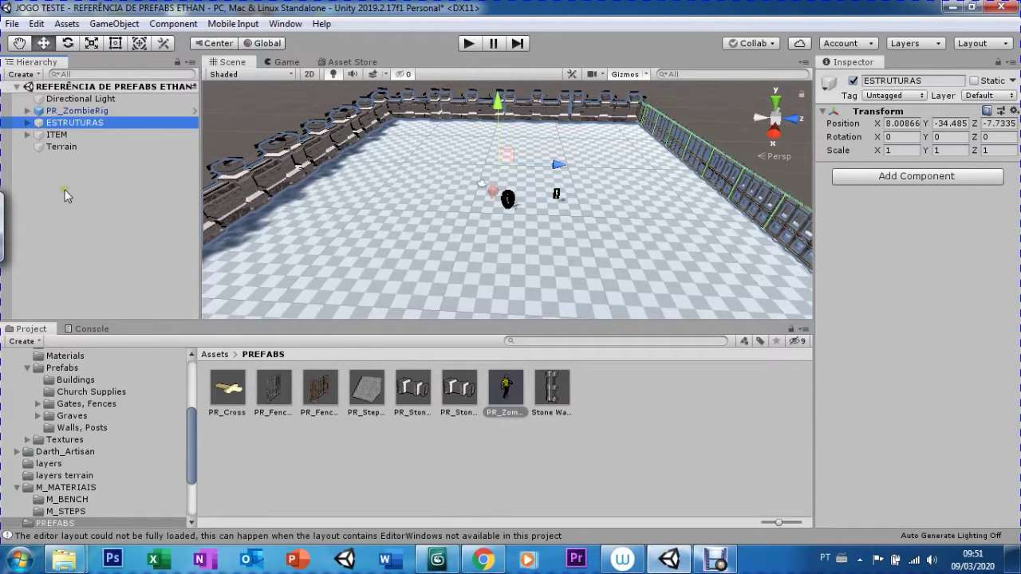
Deselect ESTRUTURAS and browse to the Cemetery Kit V1.25 Prefabs folder
right_click(79, 197)
left_click(309, 432)
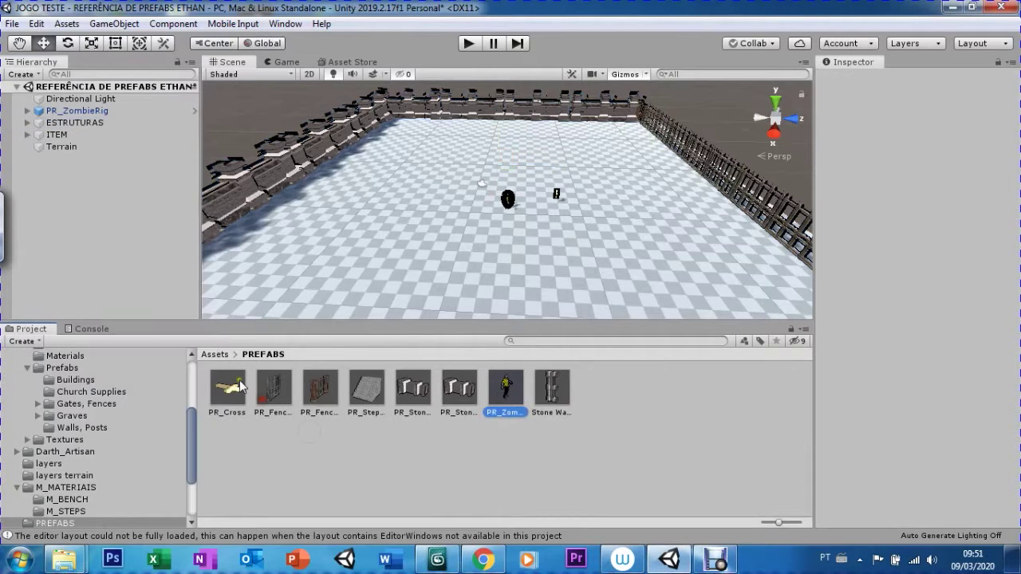
left_click(213, 355)
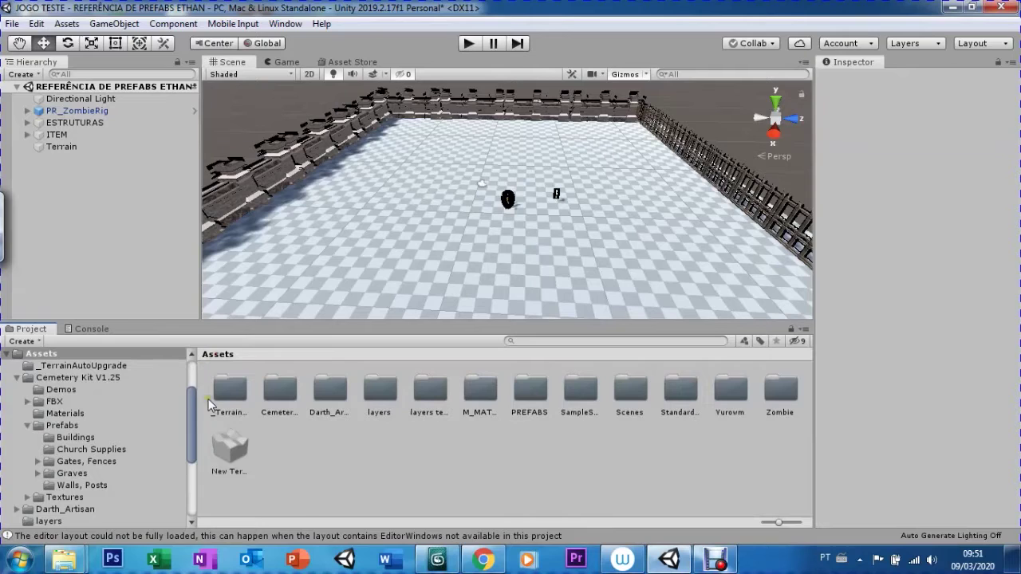
double_click(271, 390)
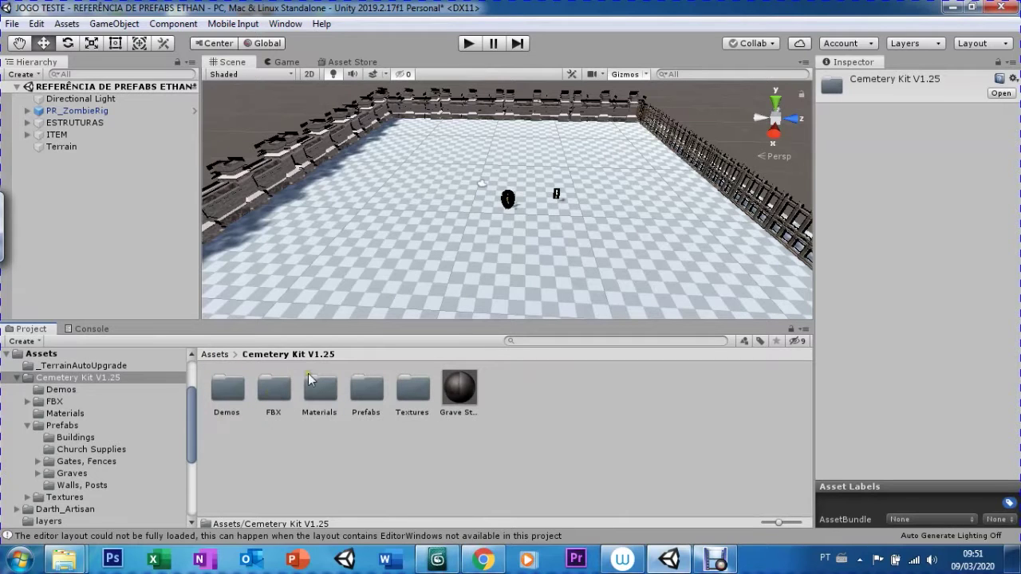
double_click(366, 392)
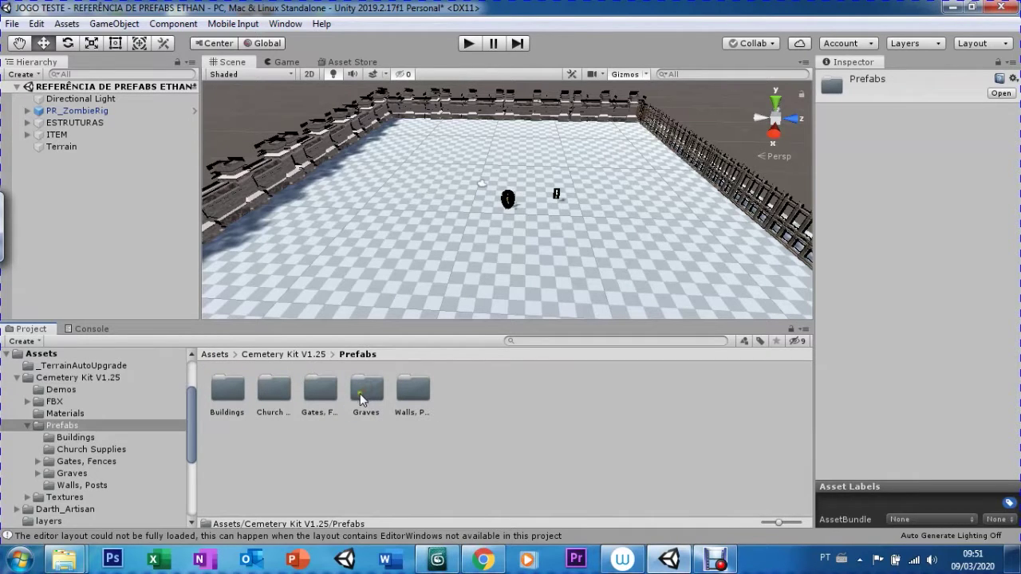
Peek into Gates, Fences, then open Graves and preview the Grave 1 prefab
left_click(323, 401)
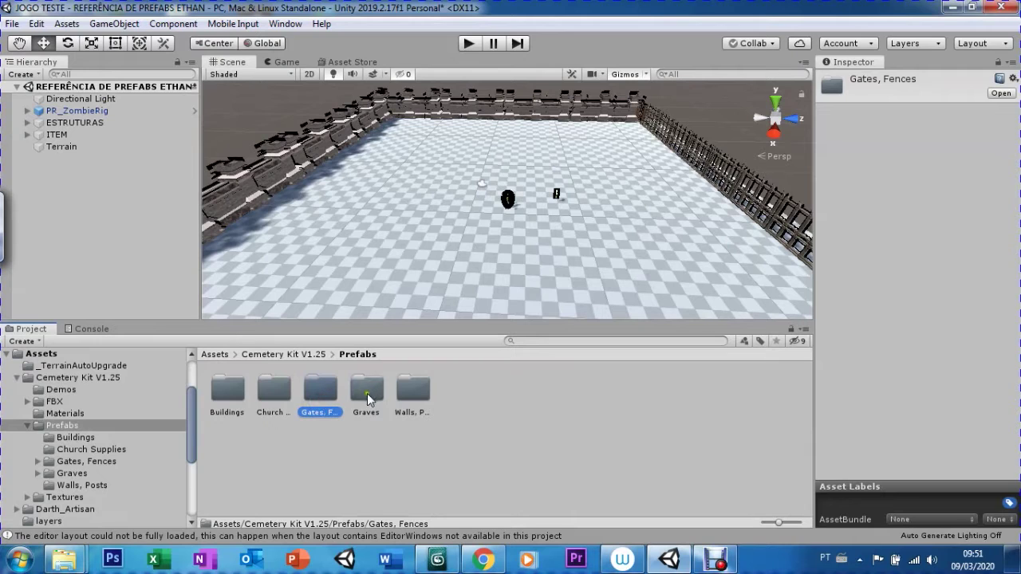
key("Return")
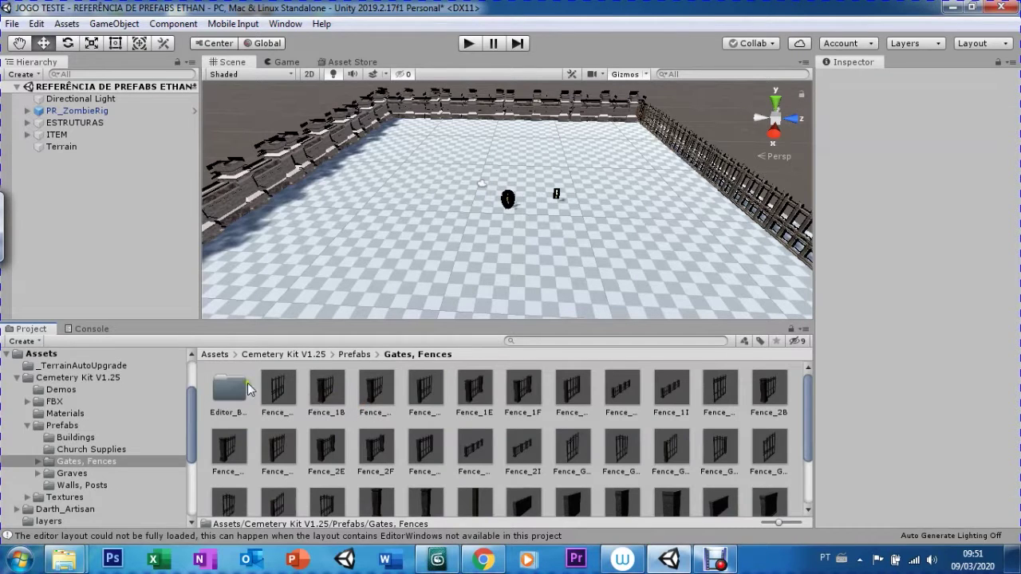
left_click(346, 359)
left_click(366, 391)
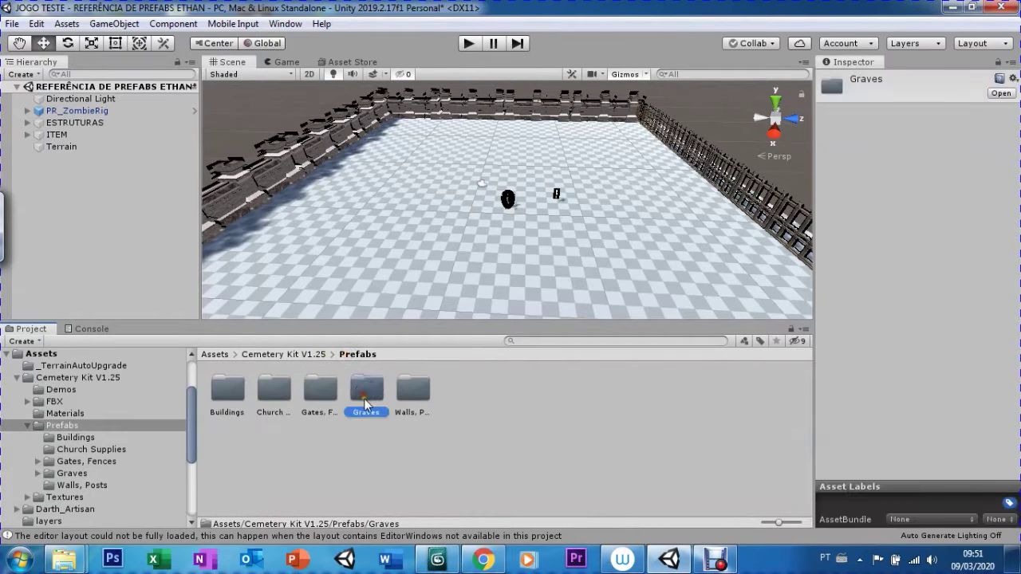
key("Return")
left_click(367, 401)
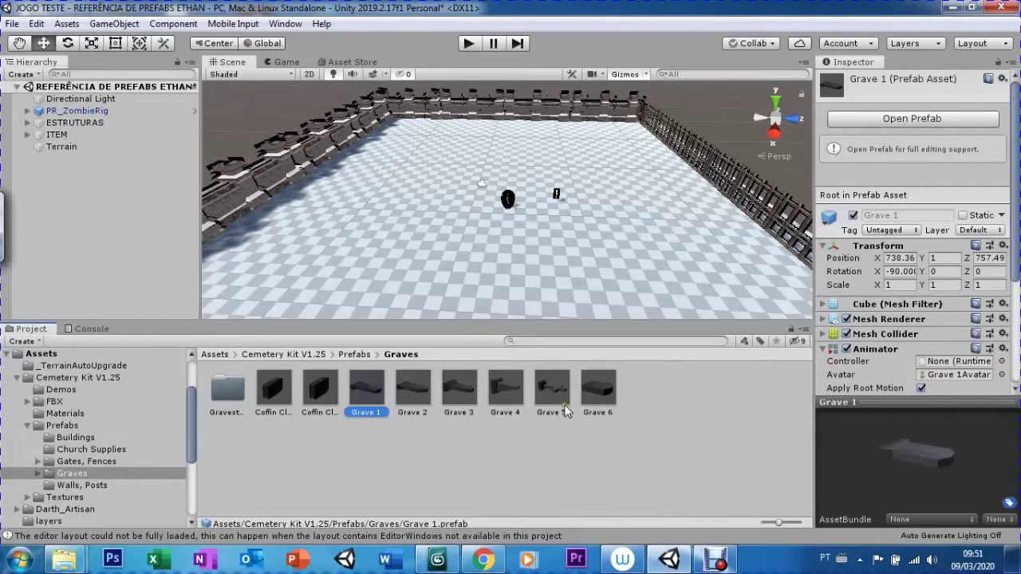
Place the cross-shaped Grave 5 prefab on the ground near the left wall
left_click(559, 394)
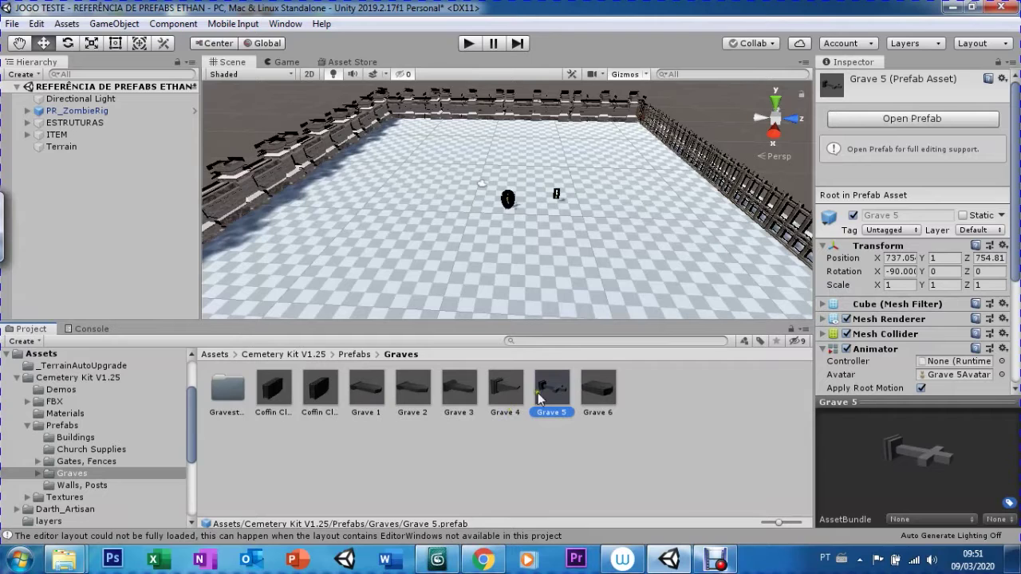
left_click_drag(547, 392, 351, 230)
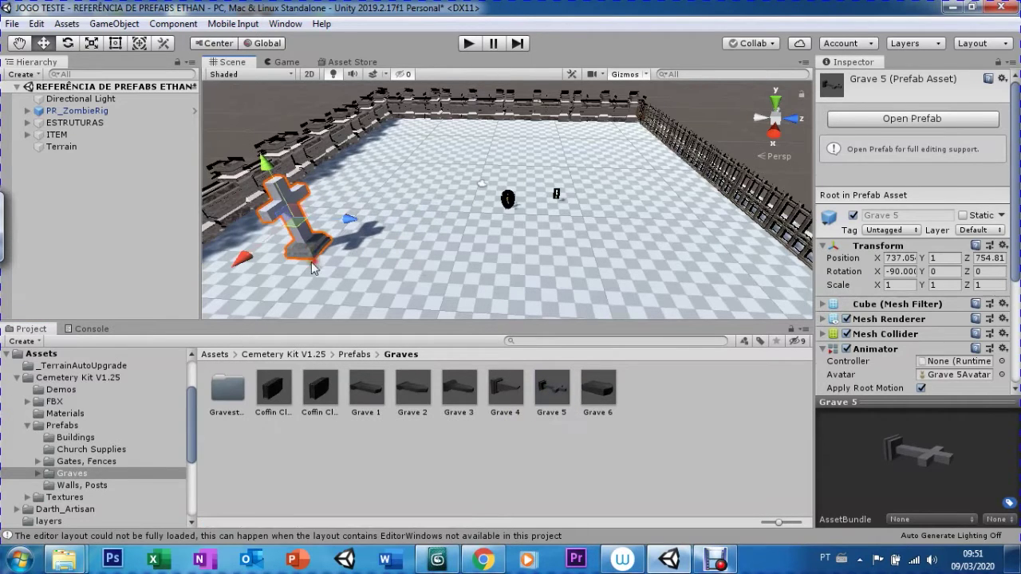
left_click_drag(351, 231, 309, 245)
Create a new empty object named OBJETOS in the hierarchy
right_click(71, 185)
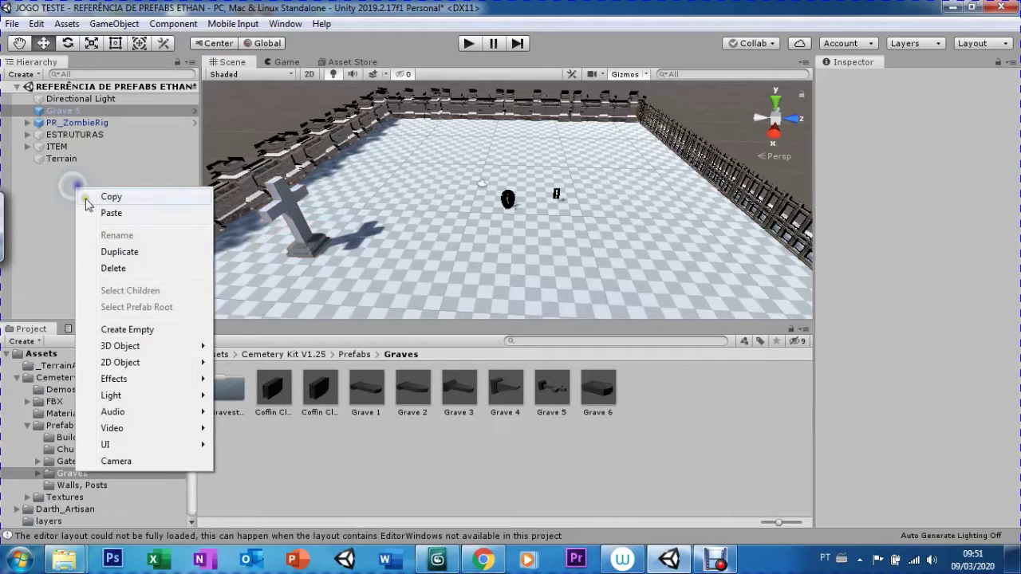
left_click(127, 330)
type("OBJETOS")
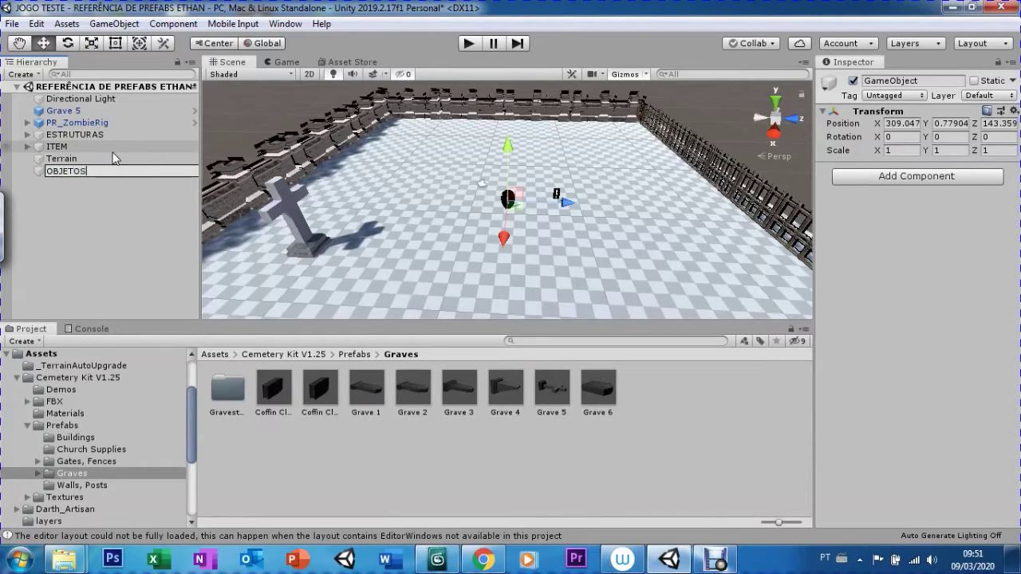
key("Return")
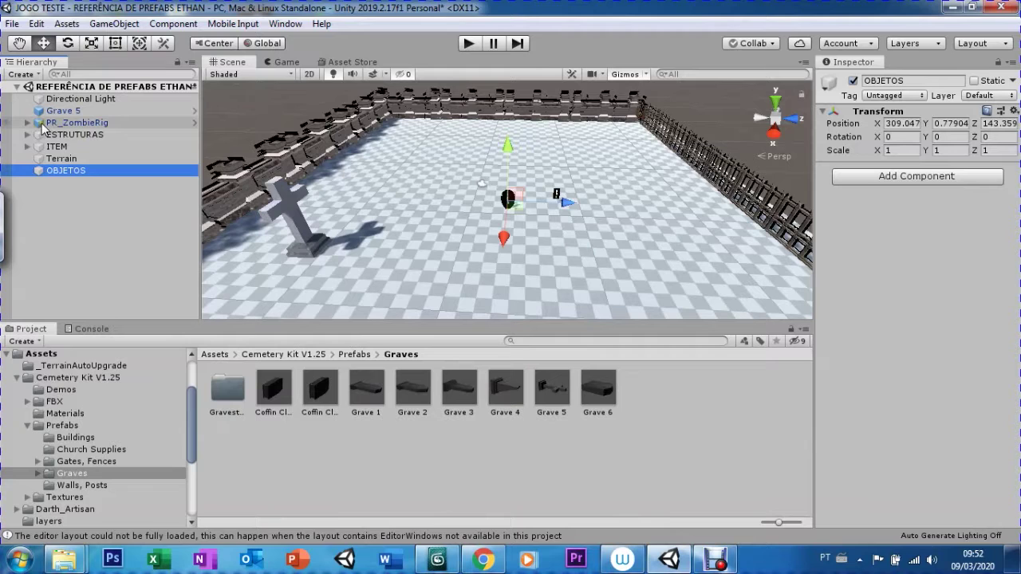
left_click(46, 125)
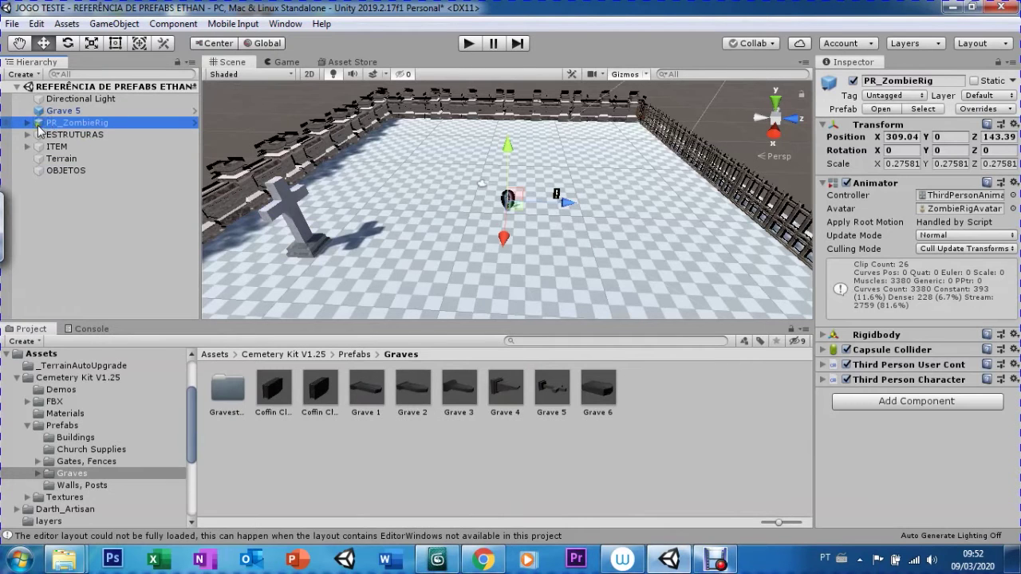
Move the Grave 5 gravestone inside the OBJETOS group
left_click(45, 113)
mouse_move(38, 117)
left_mouse_down()
mouse_move(80, 153)
mouse_move(50, 180)
left_mouse_up()
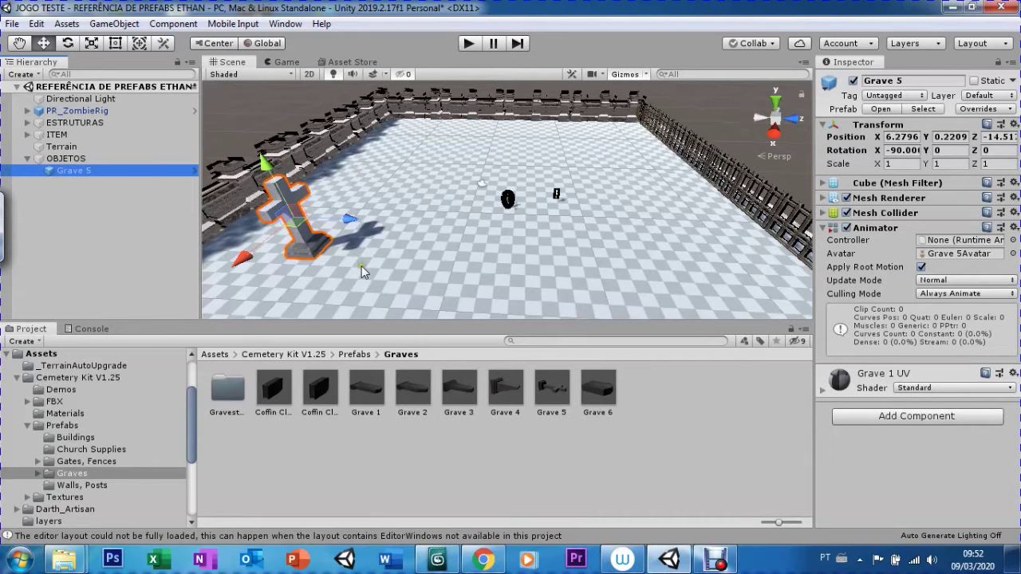
left_click_drag(361, 271, 263, 366, "alt")
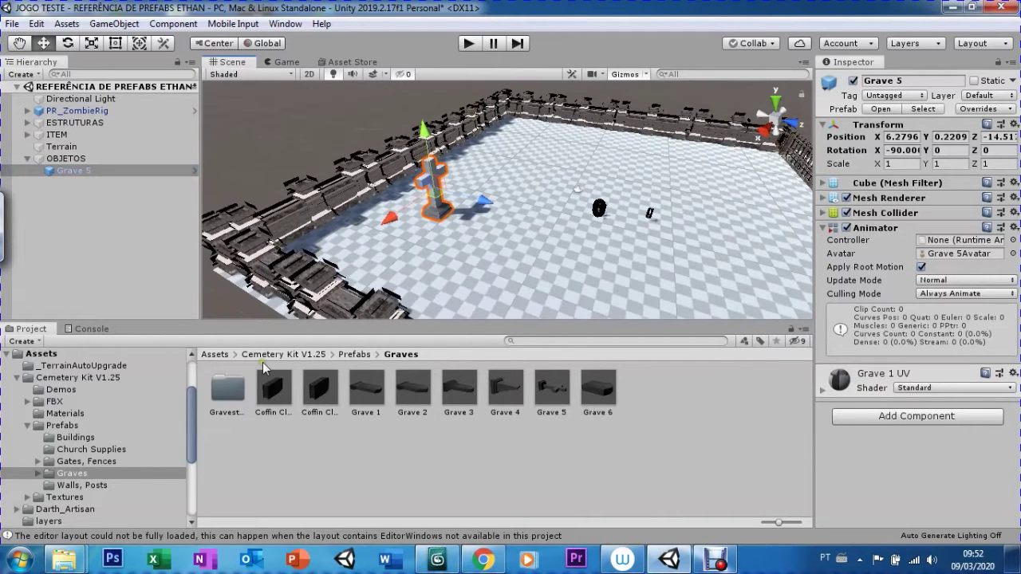
Place a Grave 3 slab from Prefabs/Graves beside the cross gravestone
left_click(352, 354)
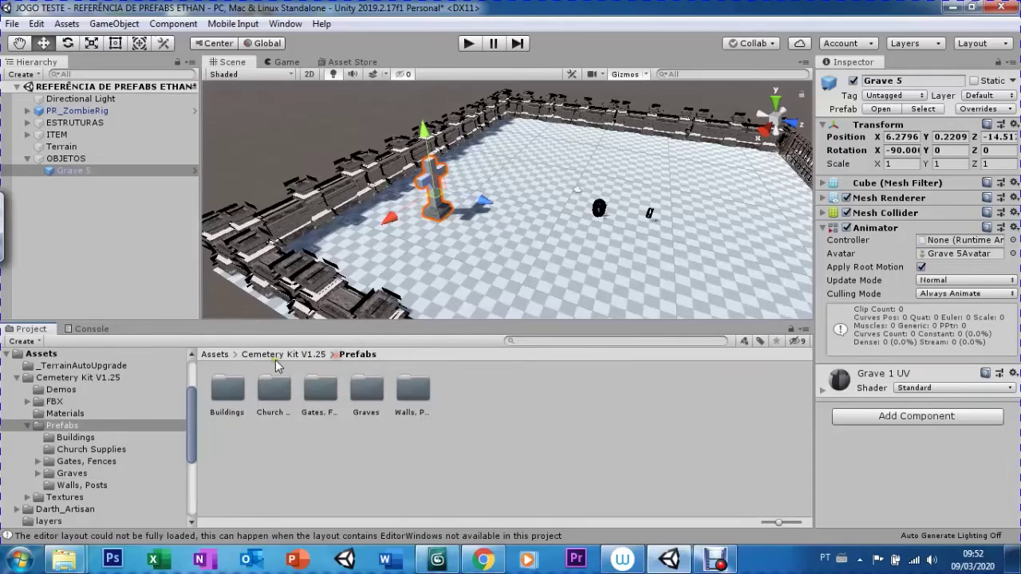
double_click(366, 404)
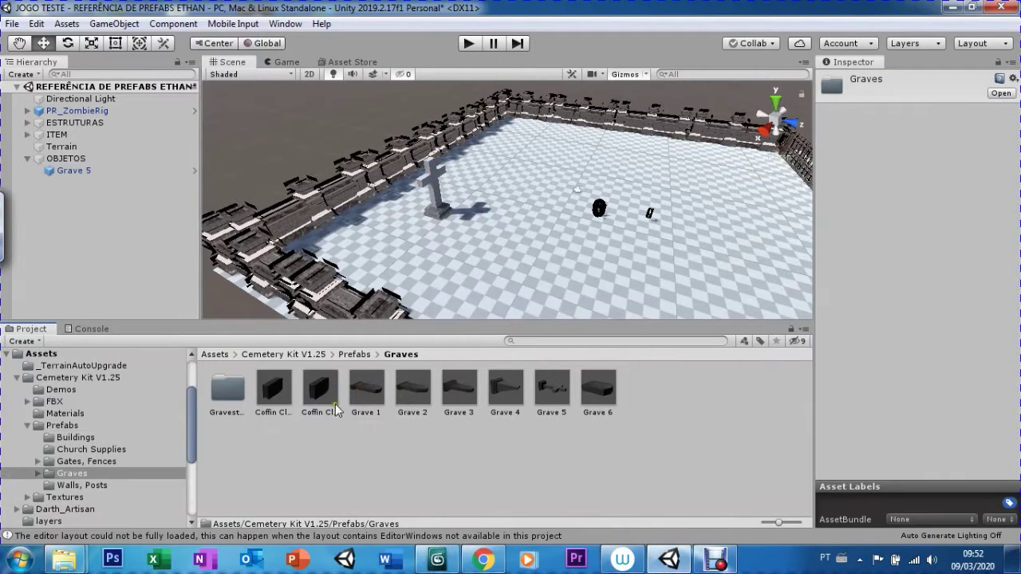
mouse_move(453, 392)
left_mouse_down()
mouse_move(461, 243)
mouse_move(484, 263)
left_mouse_up()
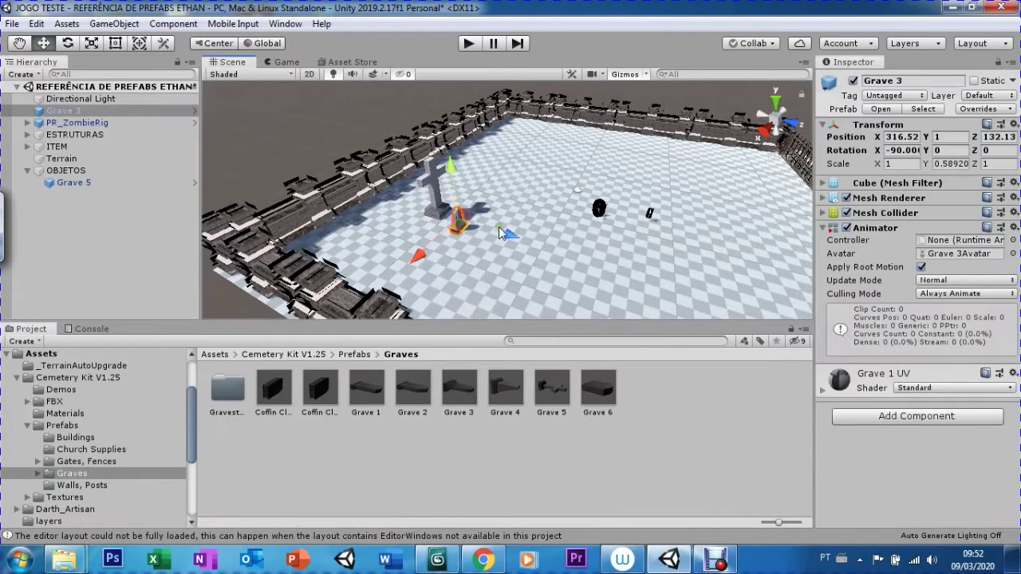
left_click(354, 355)
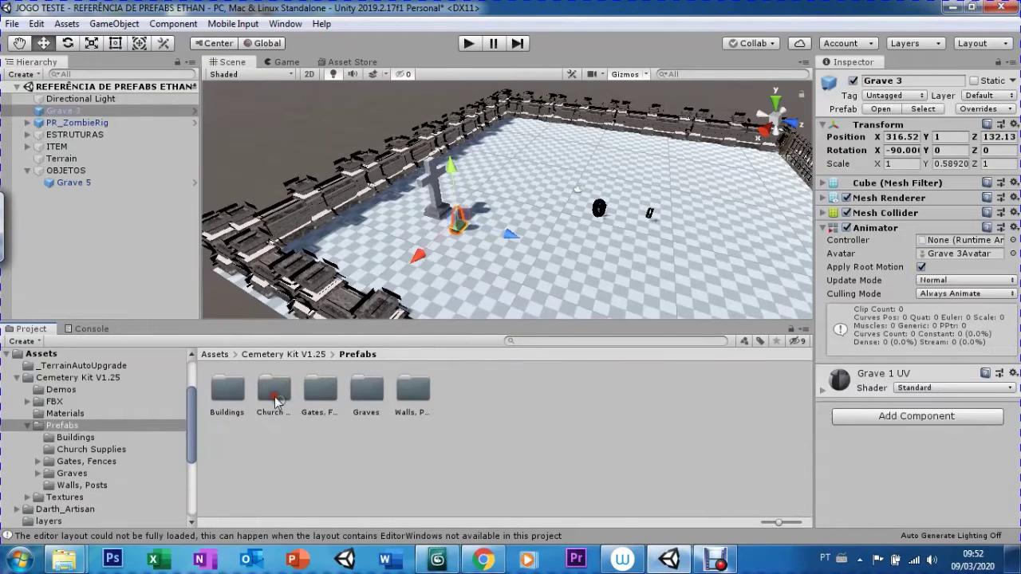
double_click(275, 396)
Place the Church Supplies Podium in front of the gravestones and frame it in view
left_click_drag(407, 389, 497, 261)
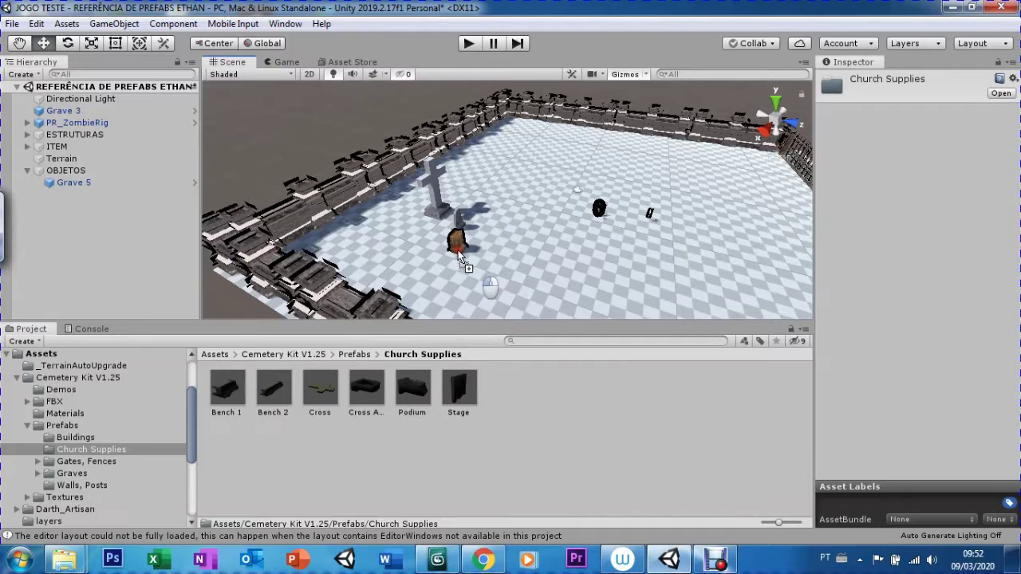
left_click_drag(497, 260, 459, 255)
double_click(48, 111)
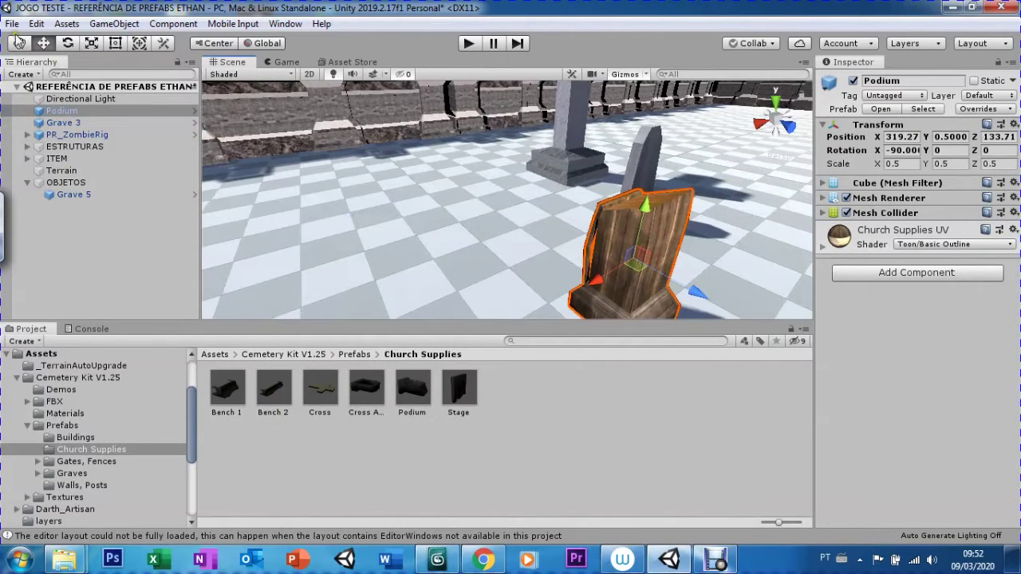
mouse_move(452, 246)
left_mouse_down("alt")
mouse_move(564, 261)
mouse_move(573, 202)
mouse_move(429, 279)
mouse_move(473, 229)
left_mouse_up("alt")
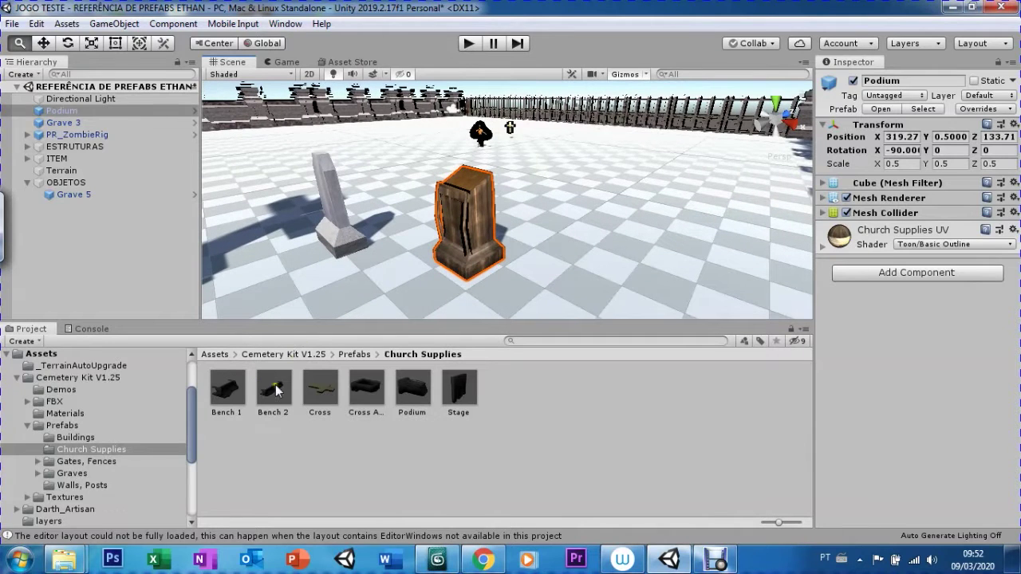
Browse to Prefabs/Buildings and briefly open the Cathedral 1 Closed prefab
left_click(293, 359)
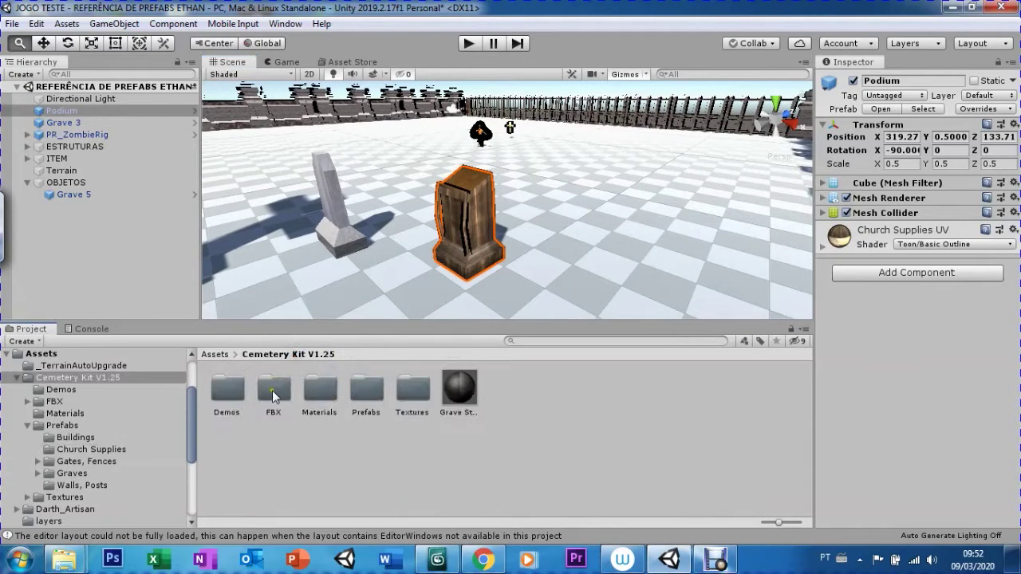
double_click(366, 399)
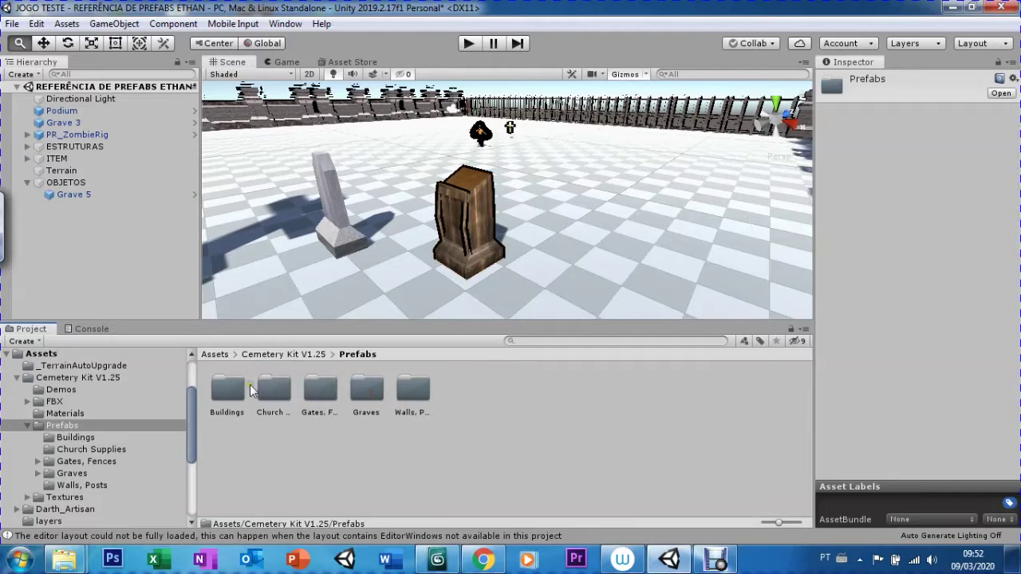
left_click(226, 395)
double_click(226, 391)
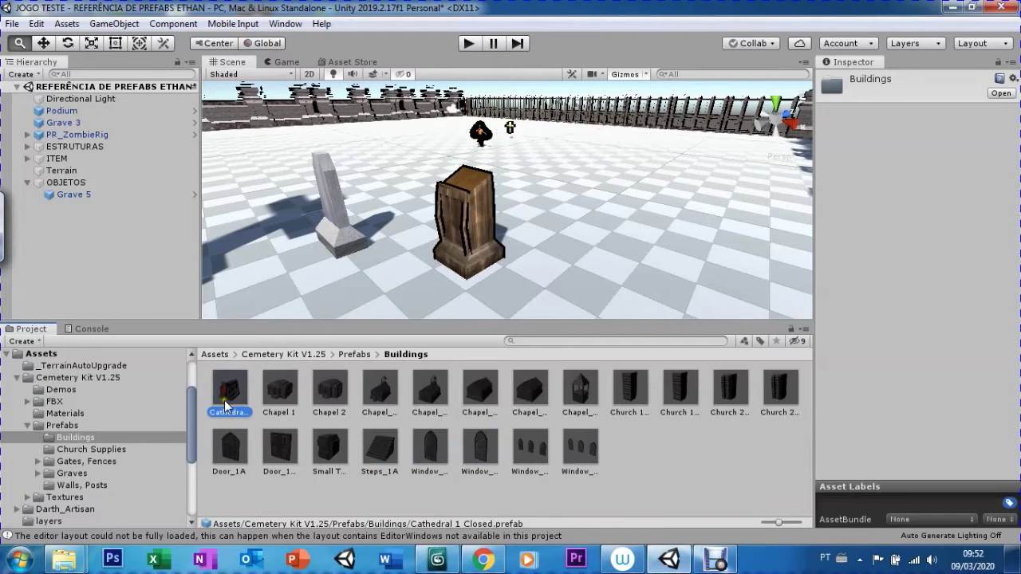
double_click(229, 388)
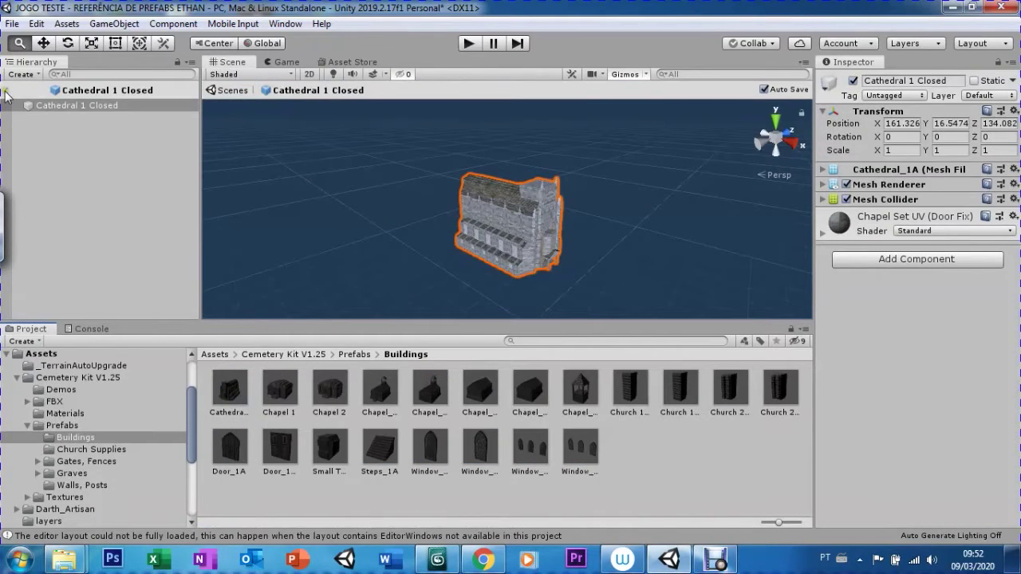
left_click(7, 91)
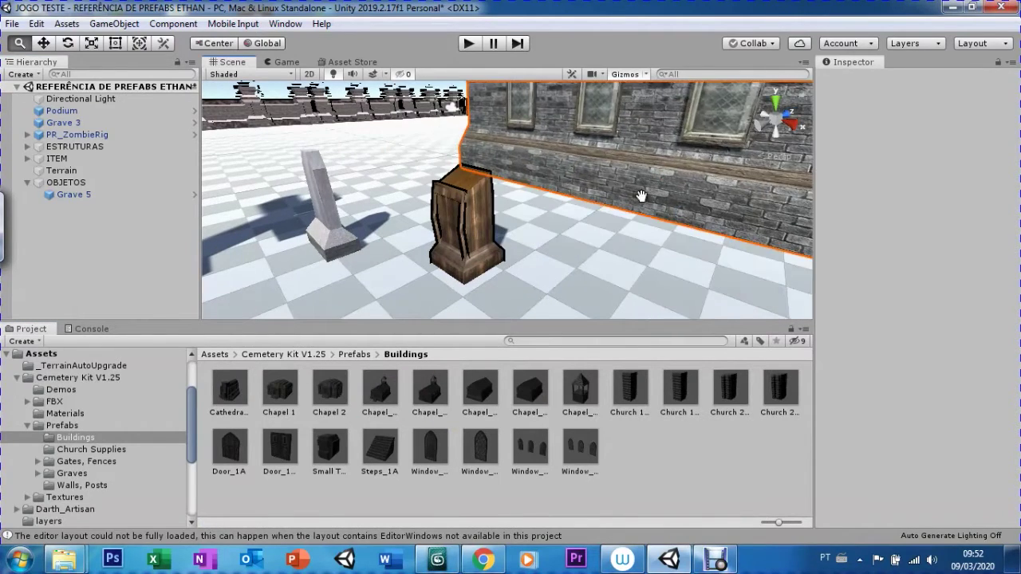
Place the Chapel_1A building in the scene and check it from the game camera
left_click_drag(380, 391, 608, 240)
key("f")
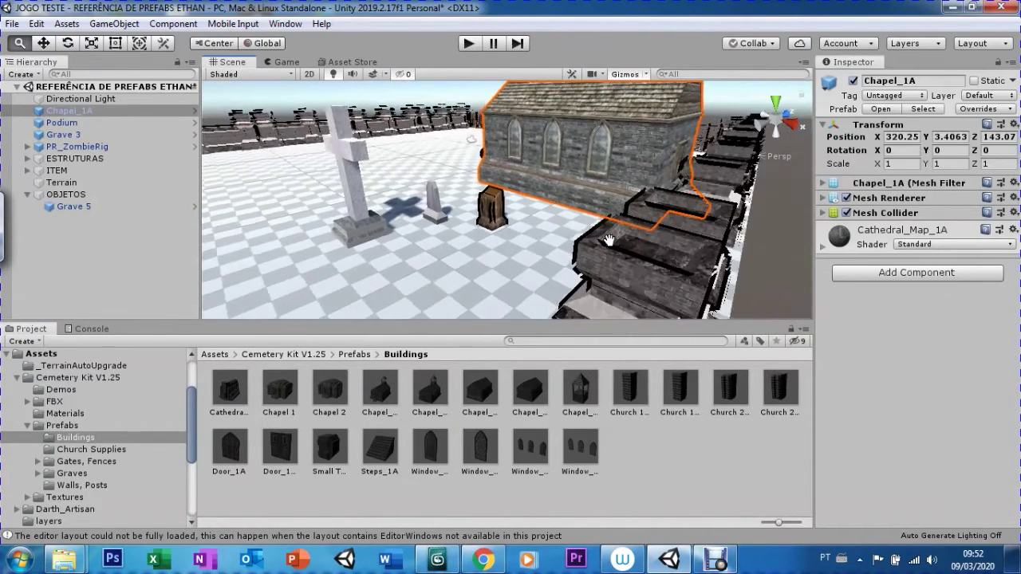
left_click_drag(518, 95, 356, 239, "alt")
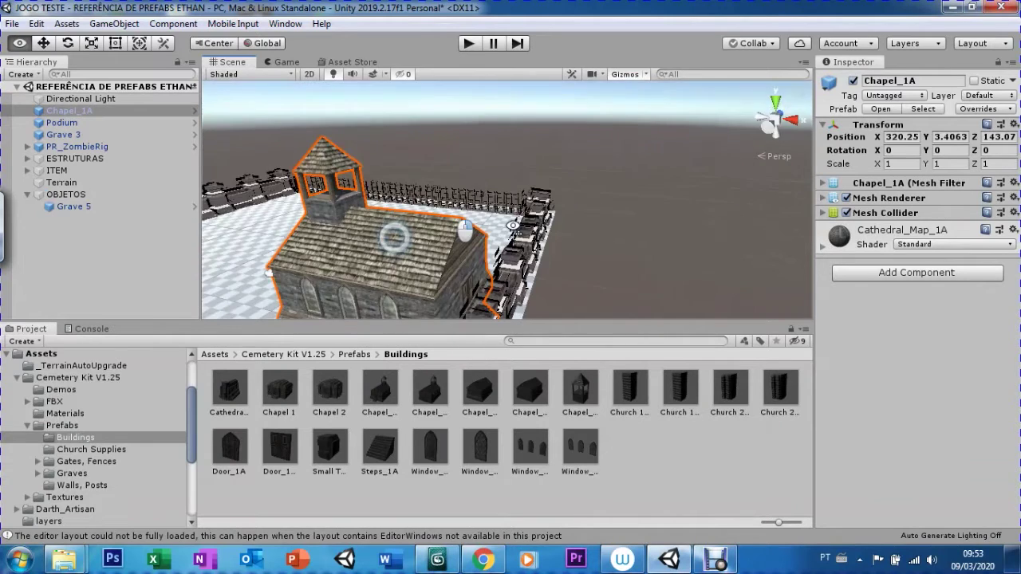
right_click_drag(356, 239, 447, 158, "alt")
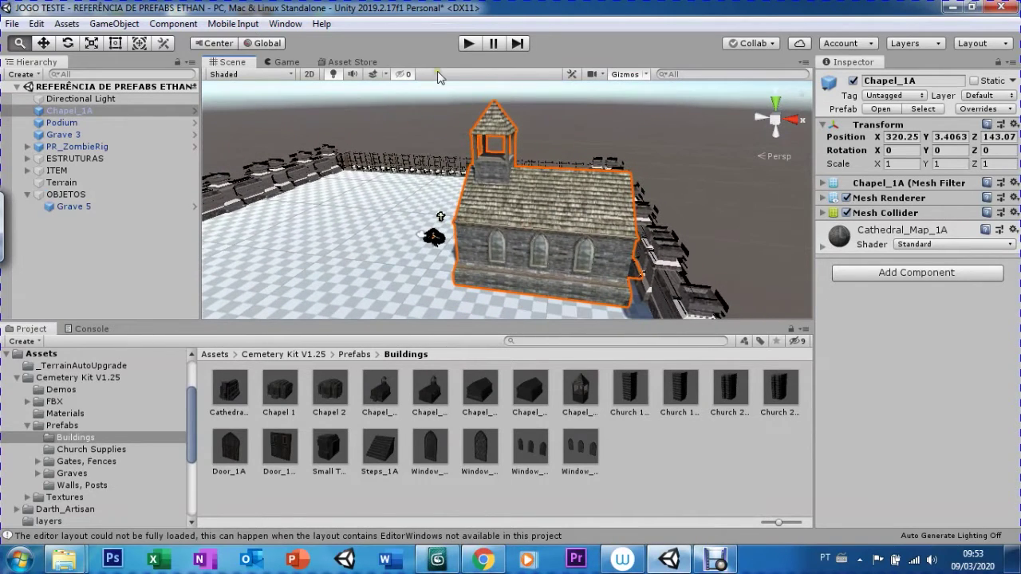
left_click(284, 63)
left_click(233, 63)
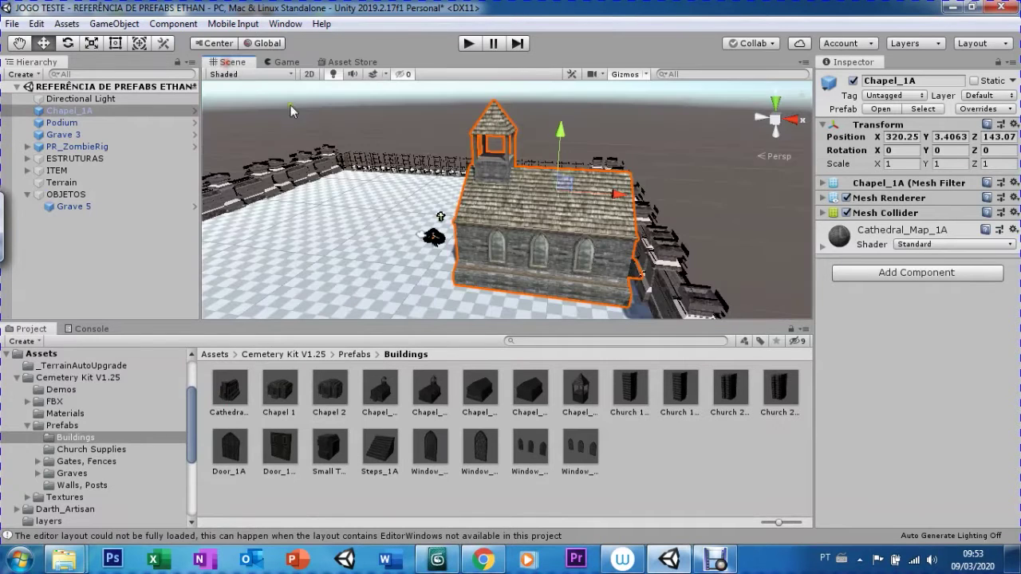
Scale Chapel_1A to about 0.6, shift it toward the wall and lower it to Y 2.32
key("r")
left_click_drag(555, 195, 559, 209)
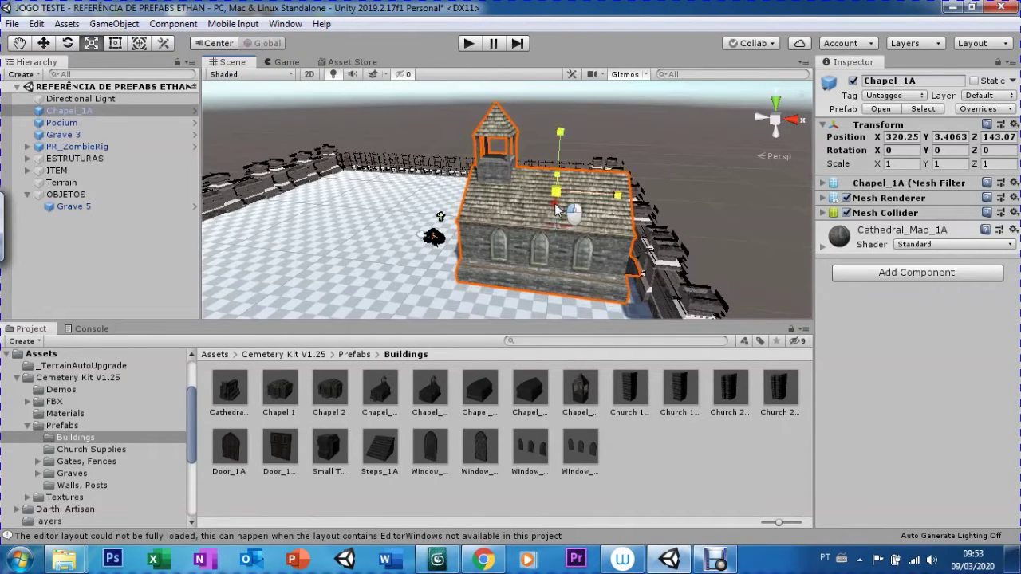
key("w")
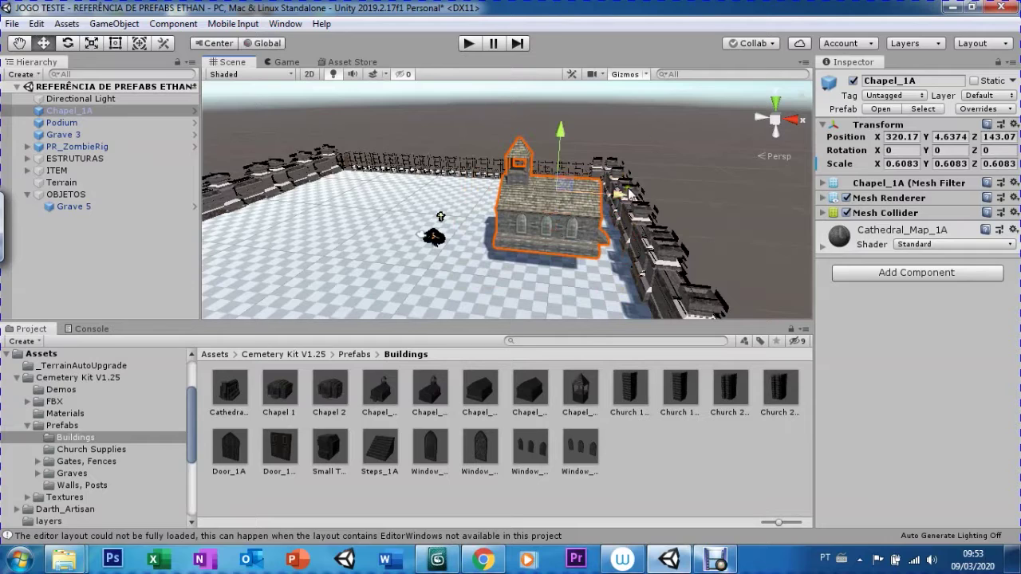
left_click_drag(619, 194, 598, 193)
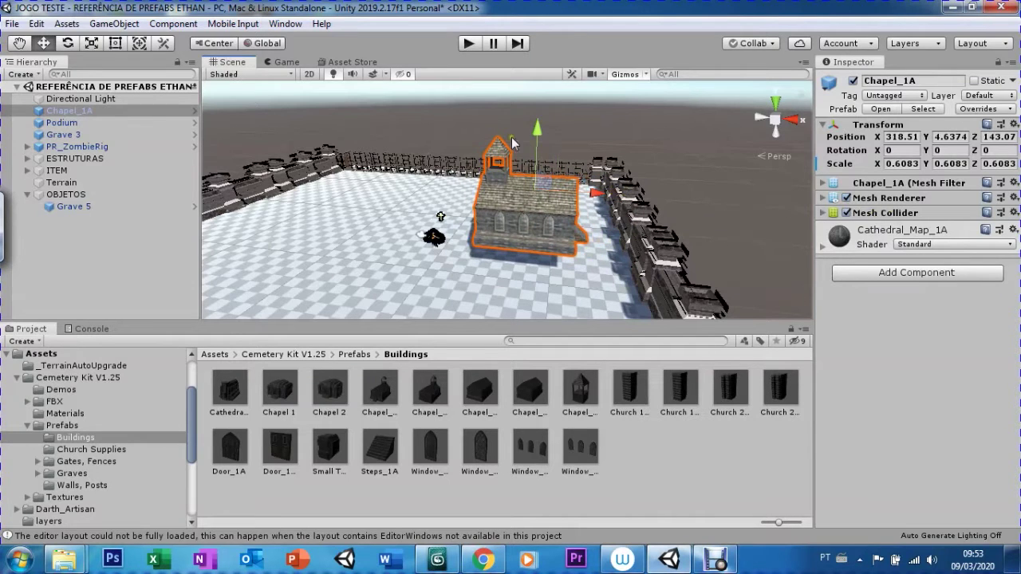
left_click_drag(537, 142, 533, 180)
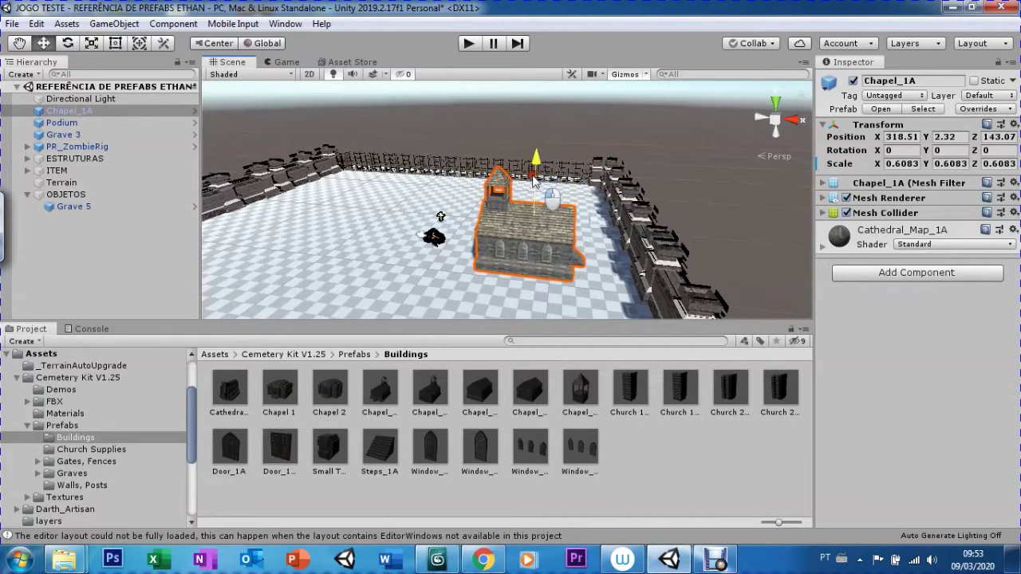
left_click_drag(595, 221, 587, 220)
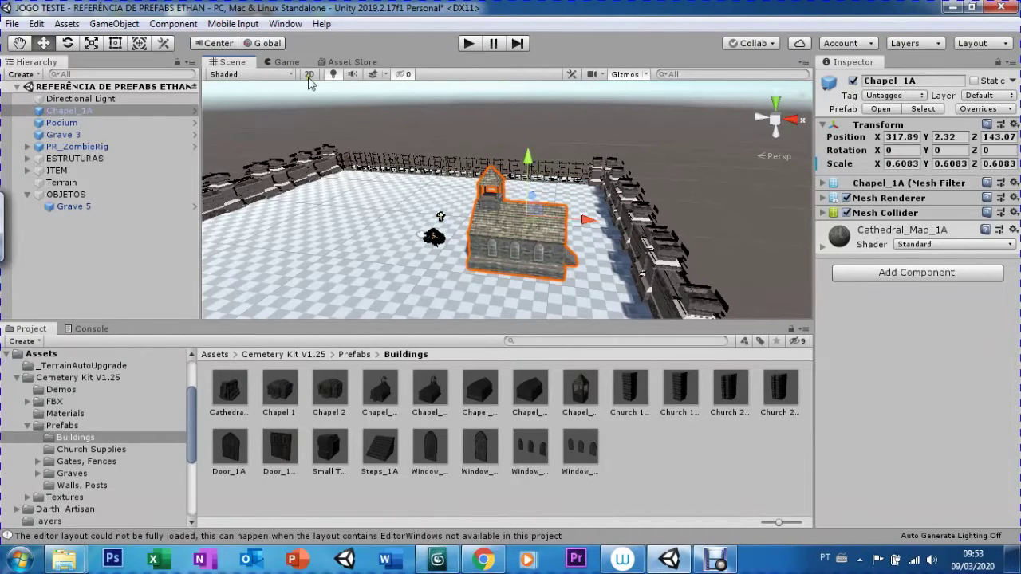
left_click(286, 61)
left_click(233, 61)
Move Chapel_1A further left to X 311.08 and shrink it to scale 0.5511
mouse_move(565, 224)
left_mouse_down()
mouse_move(482, 224)
mouse_move(488, 167)
left_mouse_up()
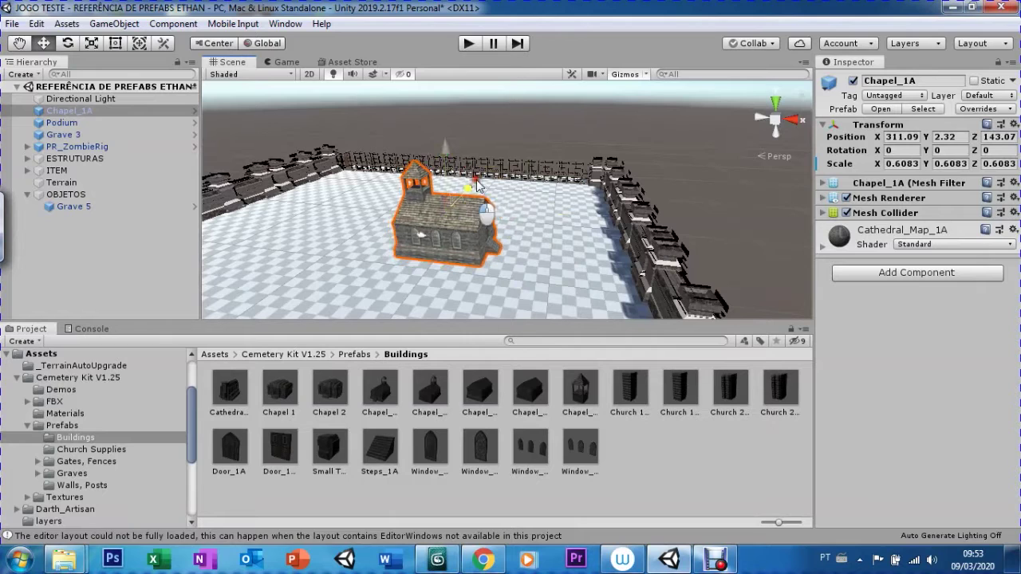
left_click(281, 62)
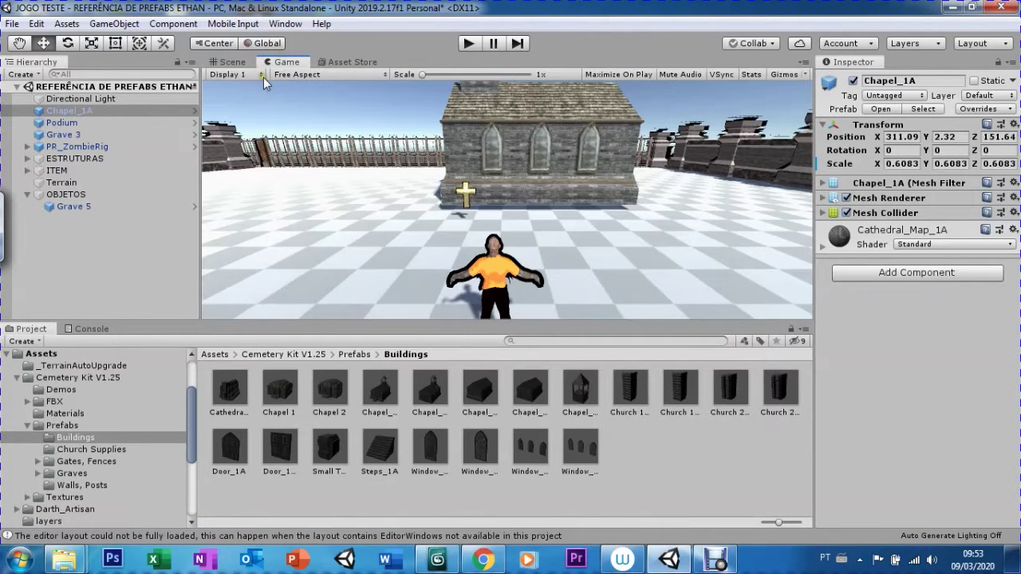
left_click(231, 62)
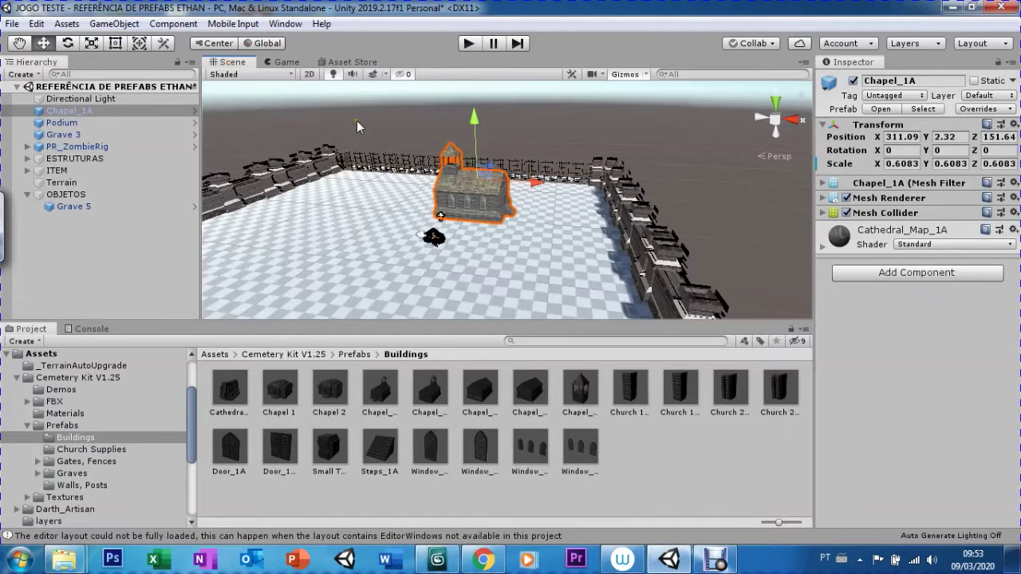
key("r")
left_click_drag(474, 194, 459, 204)
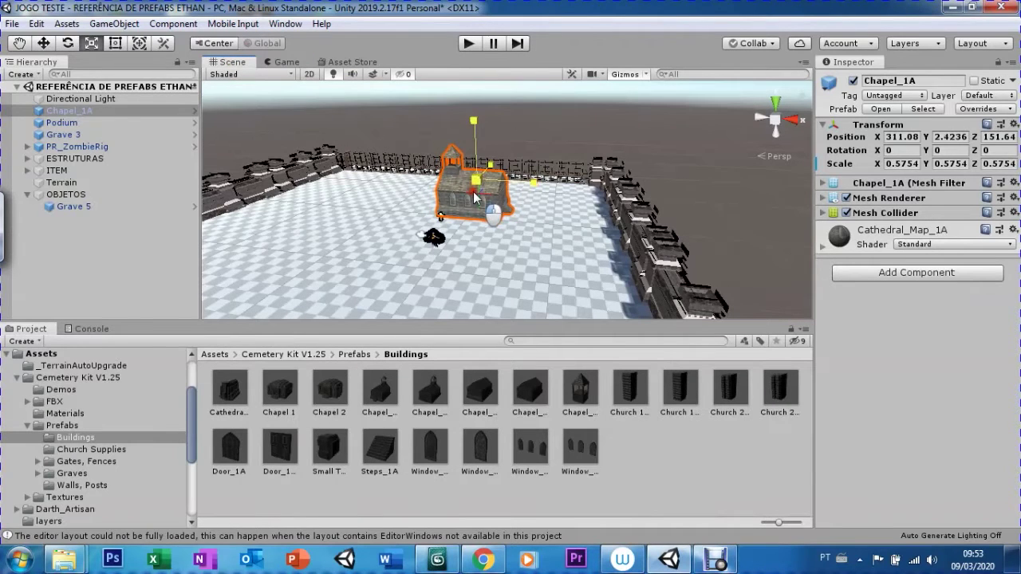
left_click(281, 60)
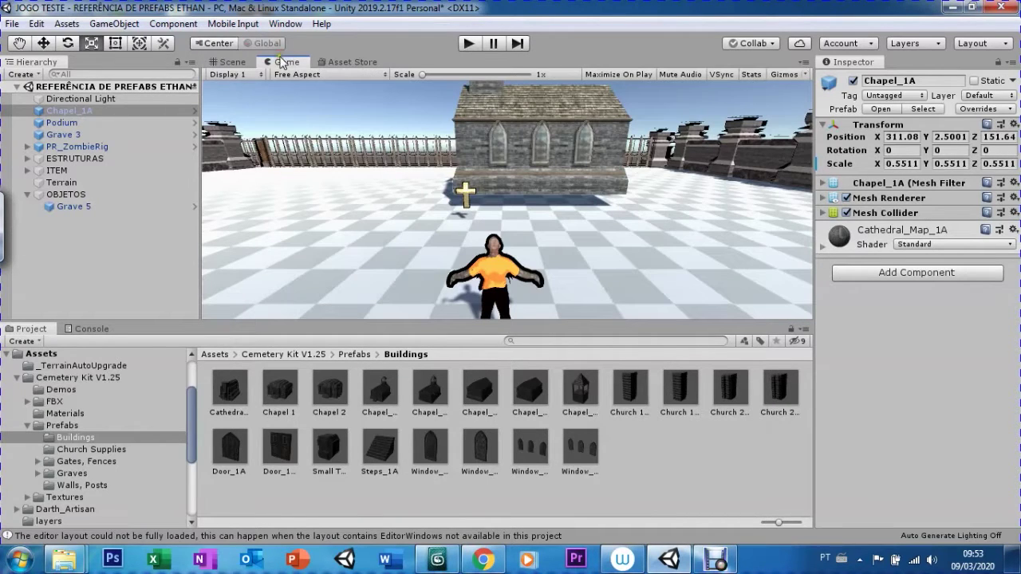
left_click(233, 62)
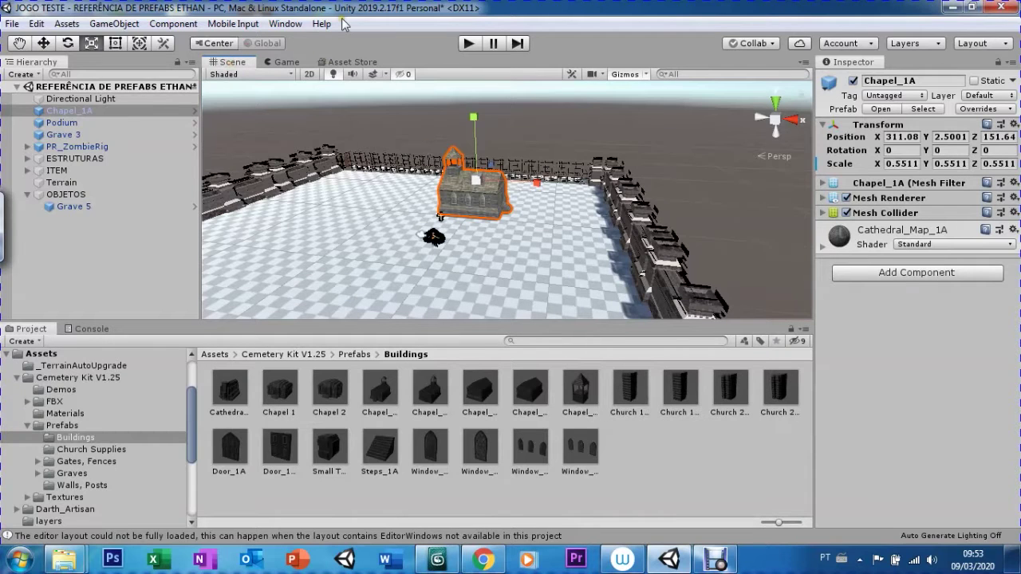
Lower Chapel_1A to Position Y 1.96, checking each change in the Game view
key("w")
left_click_drag(469, 118, 472, 129)
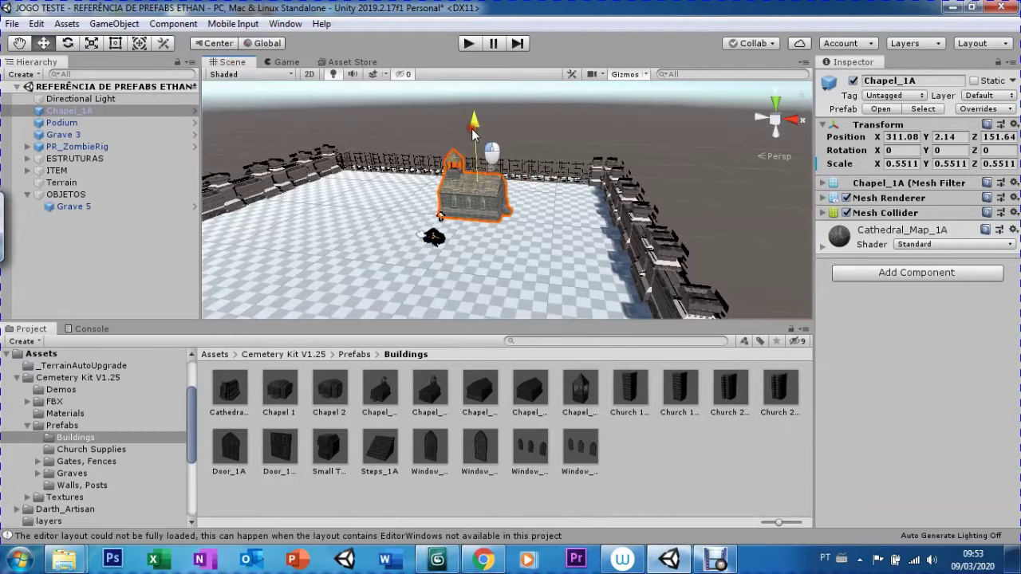
left_click(283, 62)
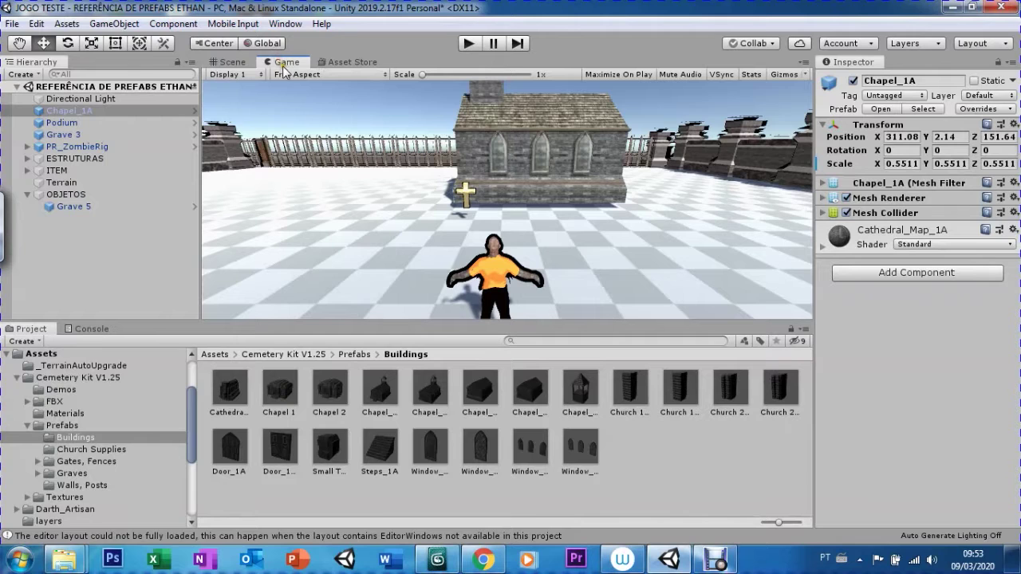
left_click(227, 64)
left_click_drag(474, 124, 472, 135)
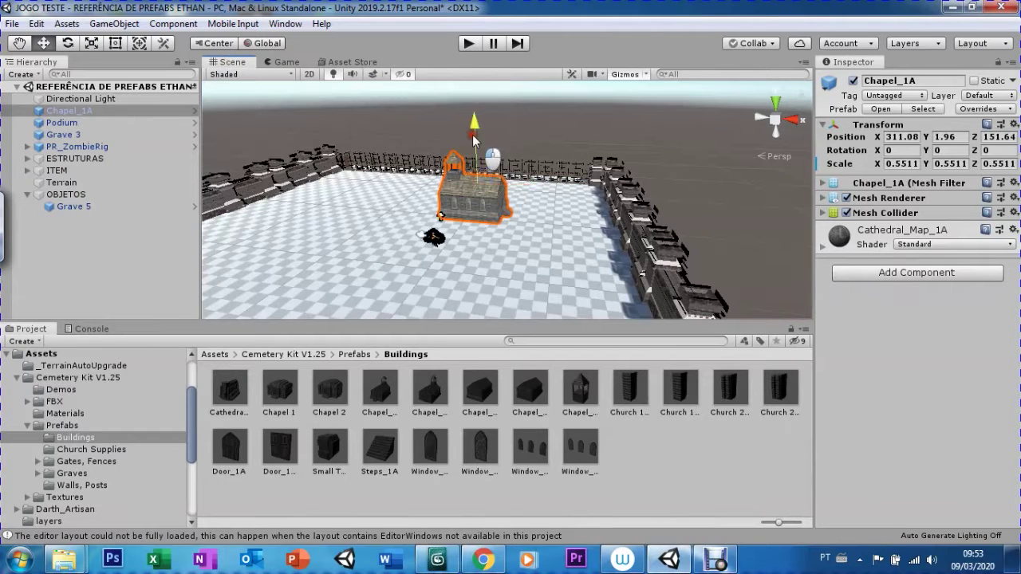
left_click(279, 62)
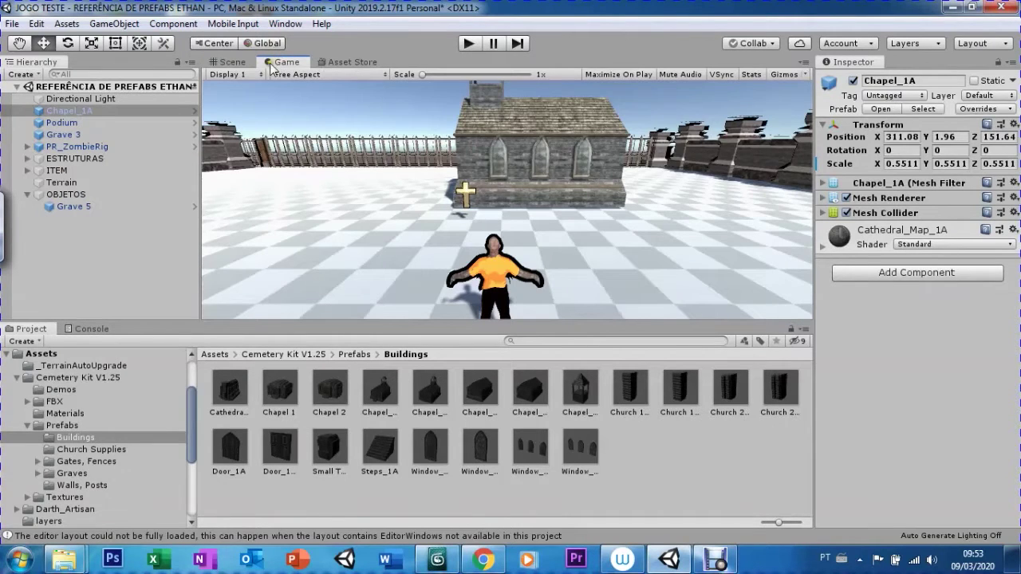
left_click(241, 63)
scroll(785, 195, "up", 2)
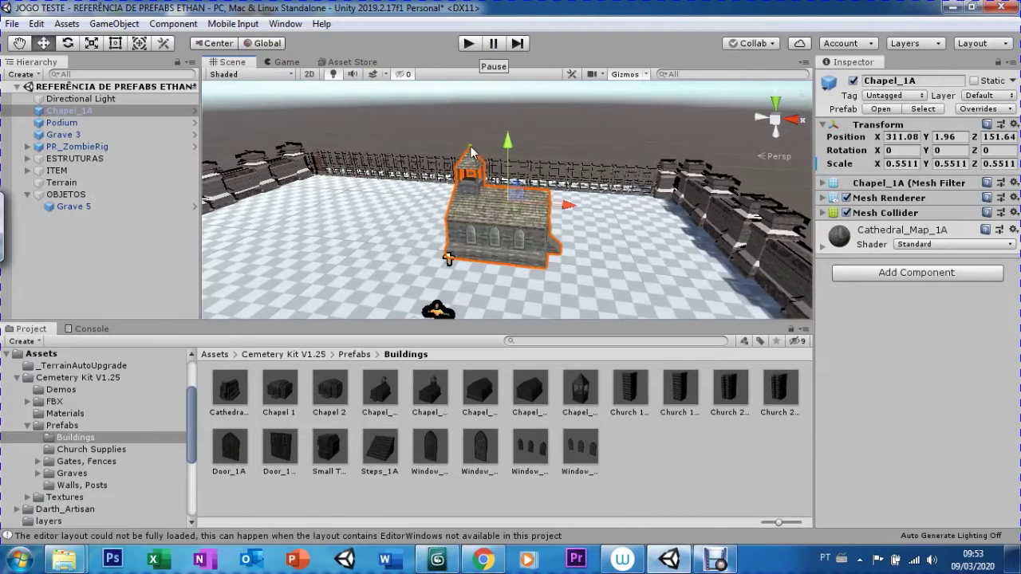
scroll(785, 196, "up", 1)
scroll(786, 196, "up", 1)
scroll(786, 196, "up", 1)
Adjust Chapel_1A's Position Y value through 0.5 and 1.4 until it reads 1.8
left_click(951, 140)
type("0")
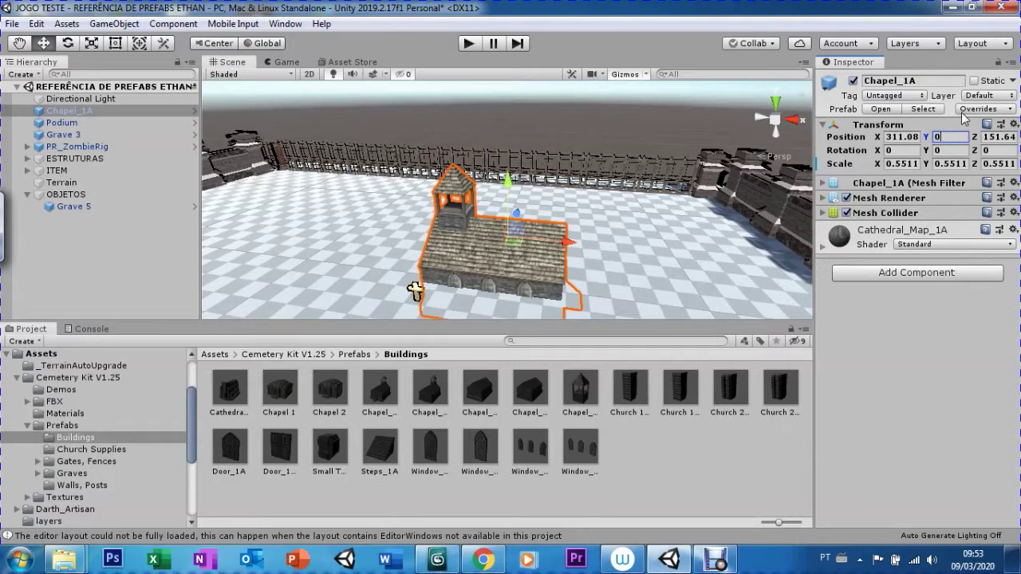
type(".5")
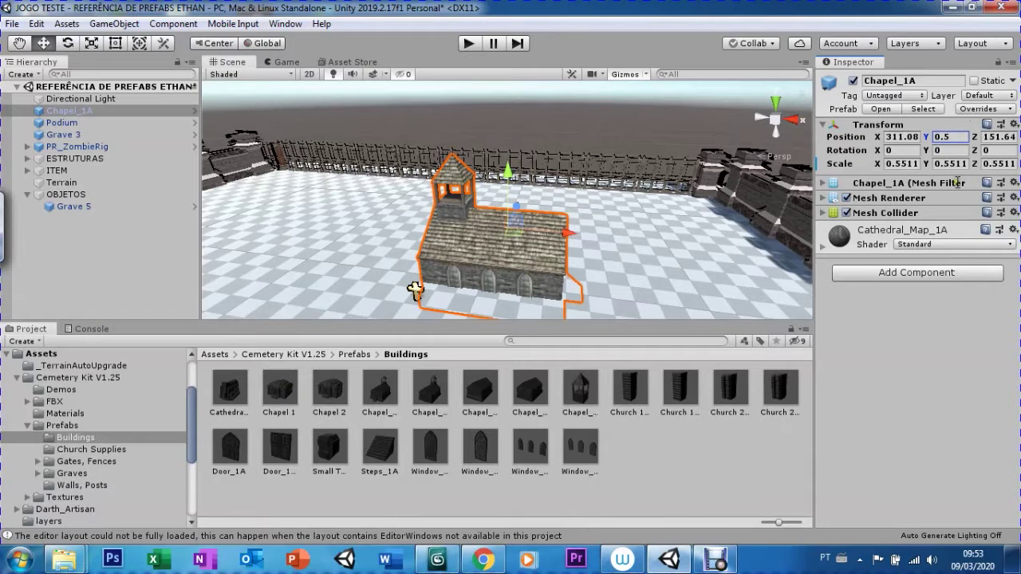
key("Return")
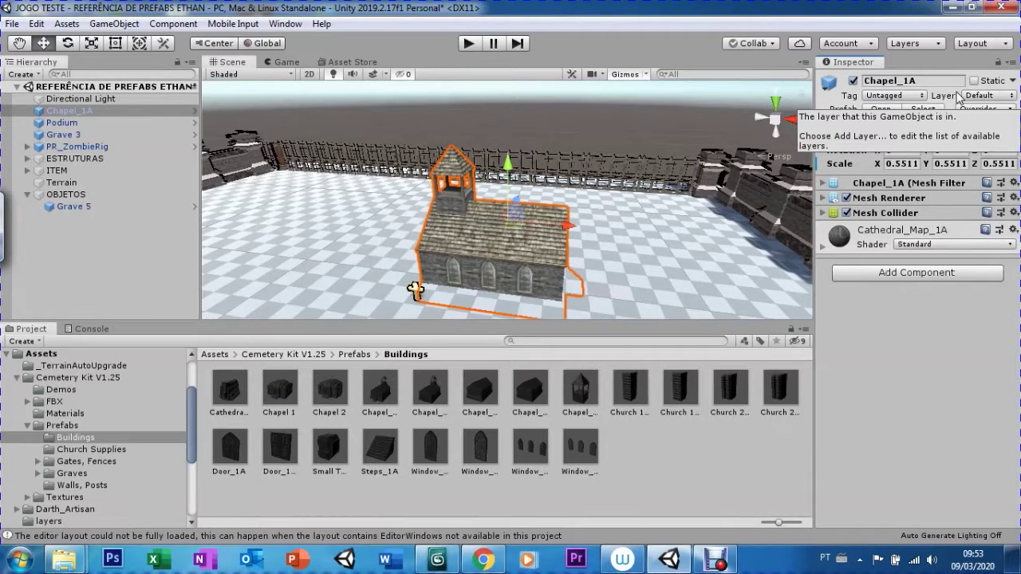
type("0.9")
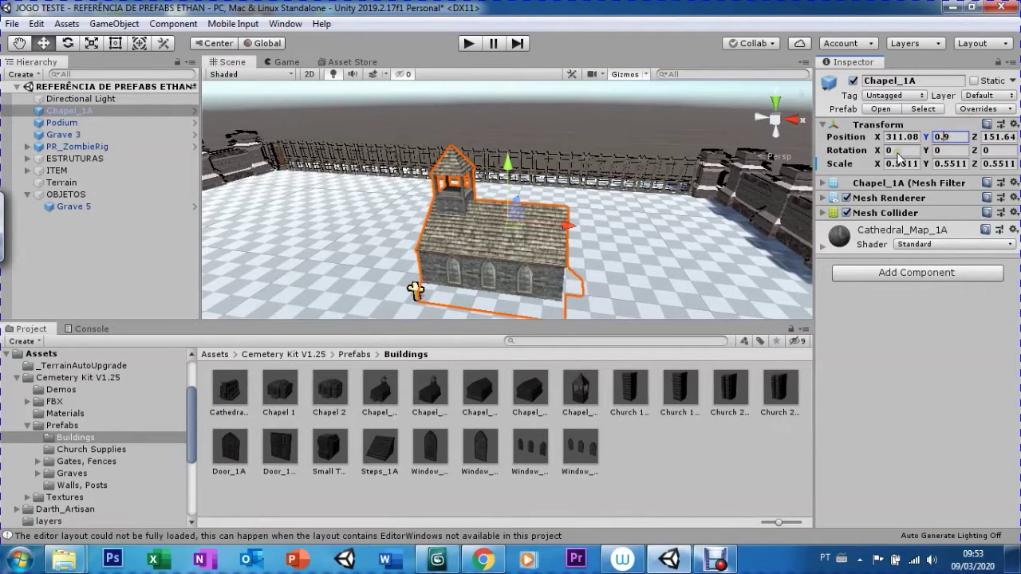
key("BackSpace")
type("1")
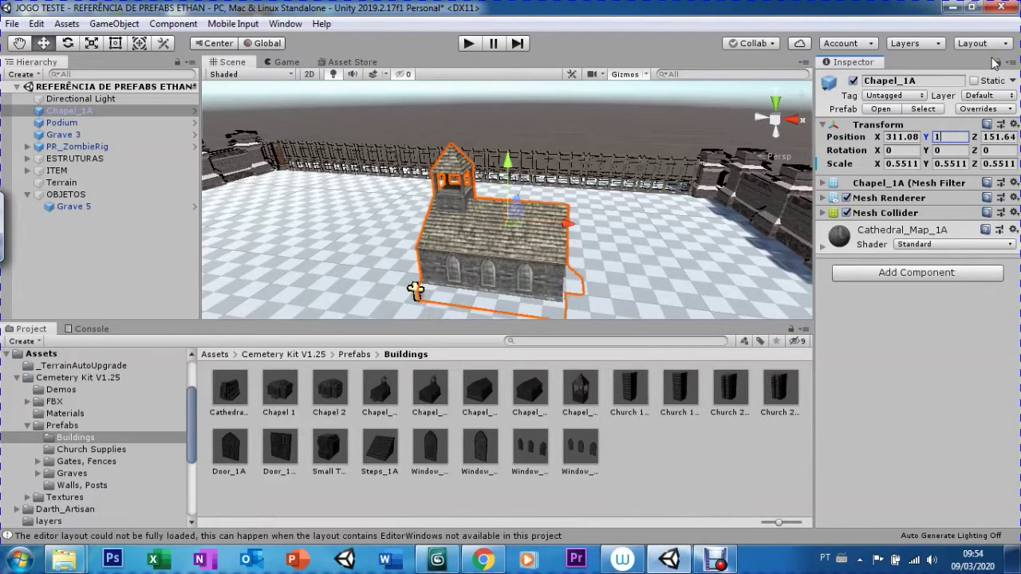
type(".4")
key("BackSpace")
type("7")
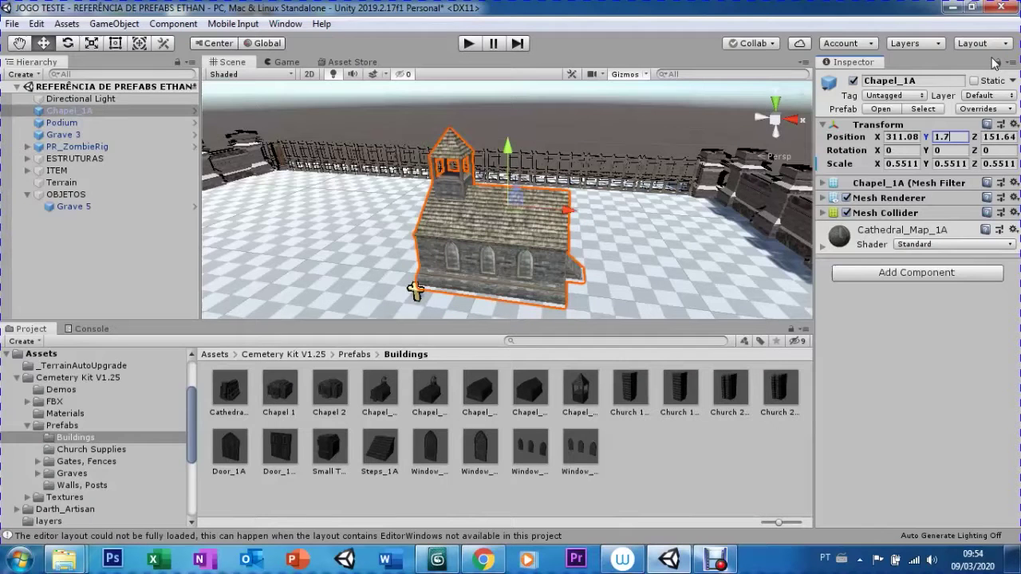
key("BackSpace")
type("8")
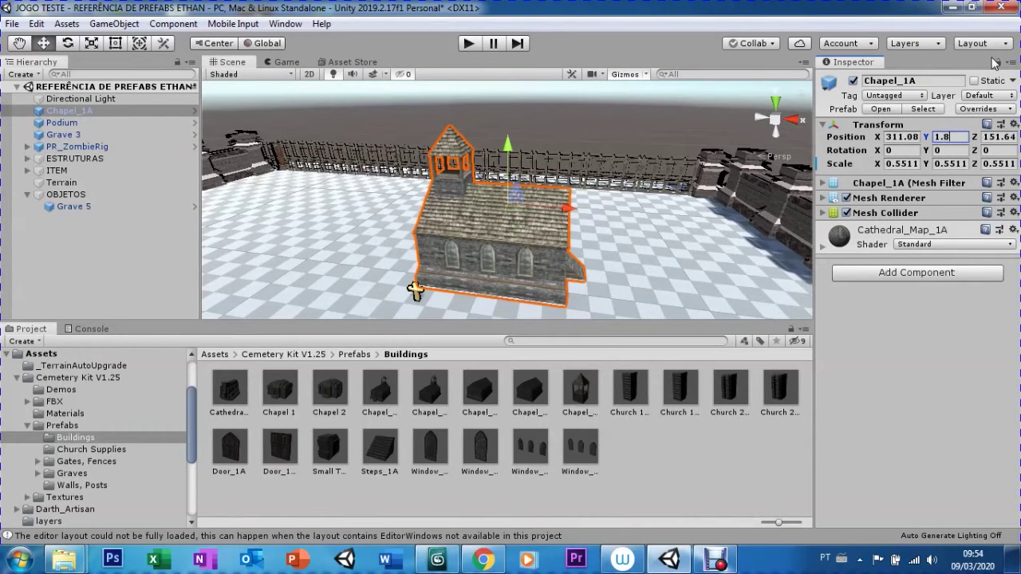
Check the grounded chapel from the player's camera in the Game view
left_click(272, 60)
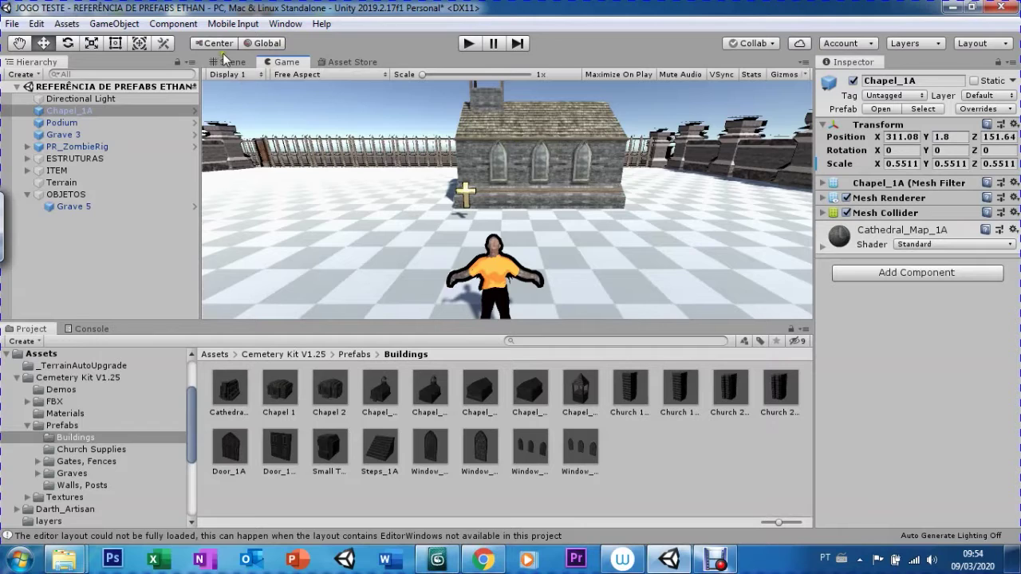
left_click(228, 61)
left_click(271, 62)
left_click(230, 61)
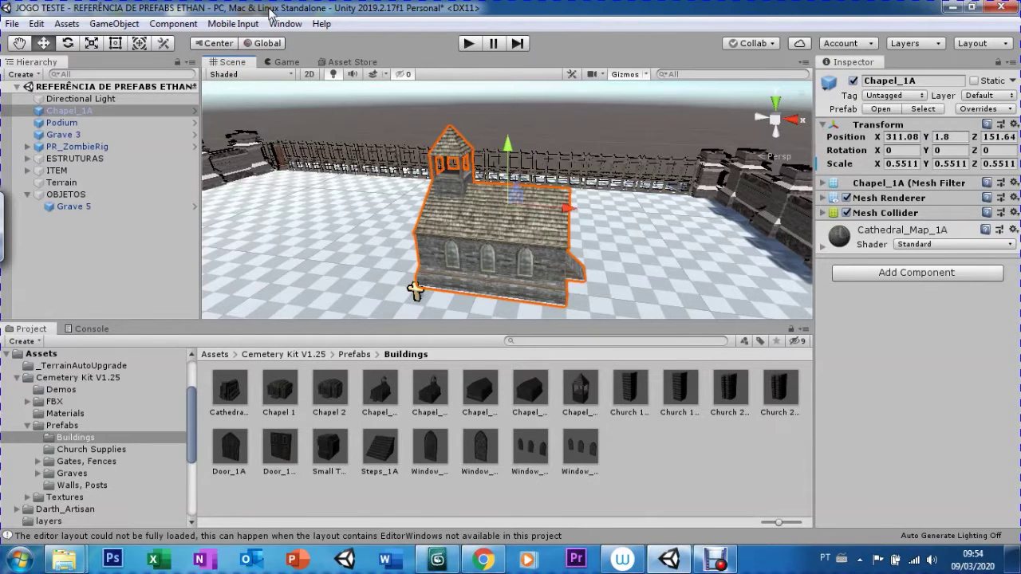
Rotate Chapel_1A around its vertical axis to about 102 degrees
key("e")
mouse_move(488, 233)
left_mouse_down()
mouse_move(556, 220)
mouse_move(280, 118)
left_mouse_up()
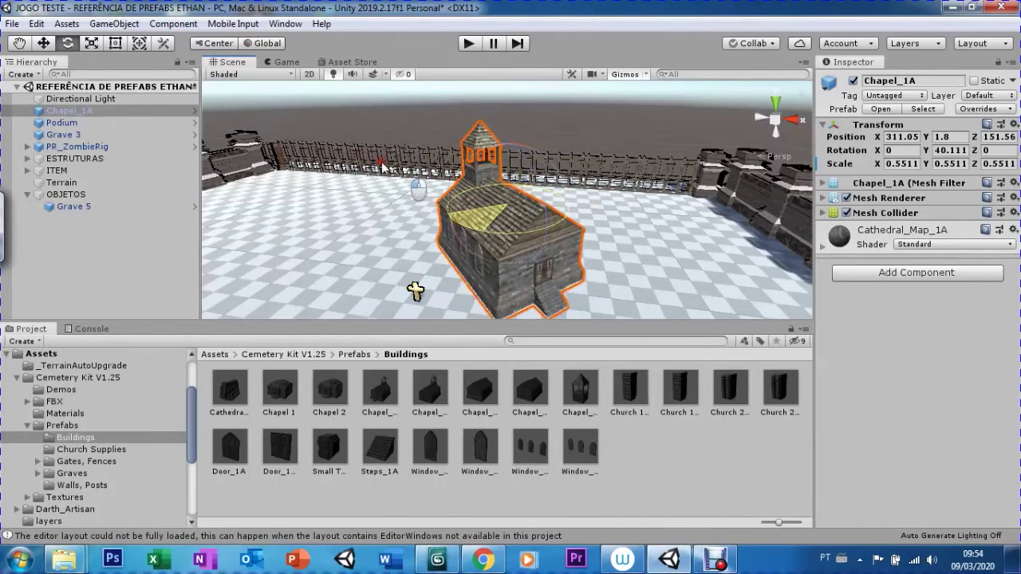
left_click_drag(280, 119, 271, 111)
Preview the chapel from the player's camera and play-test walking to its door and back
left_click(284, 61)
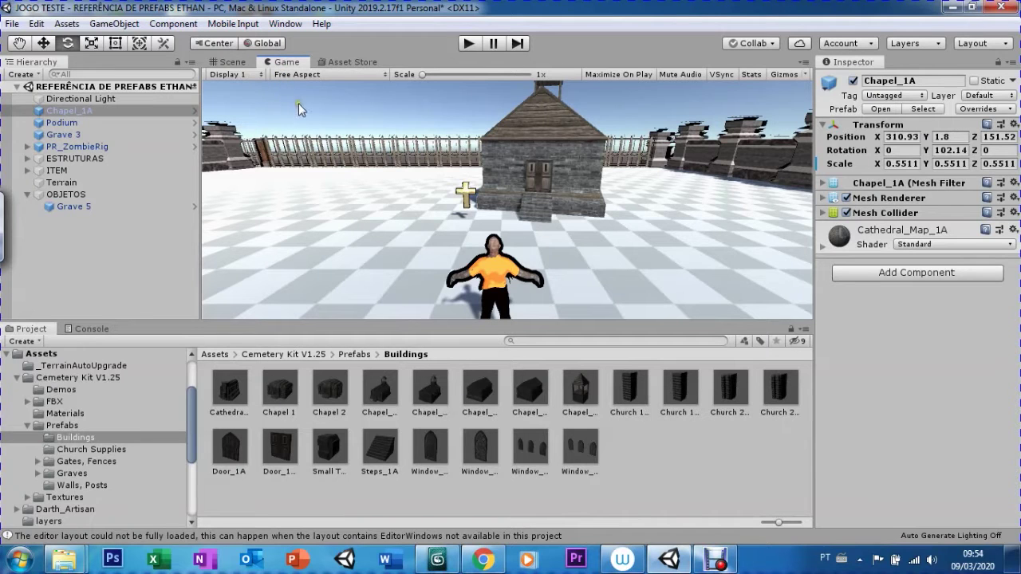
left_click(468, 44)
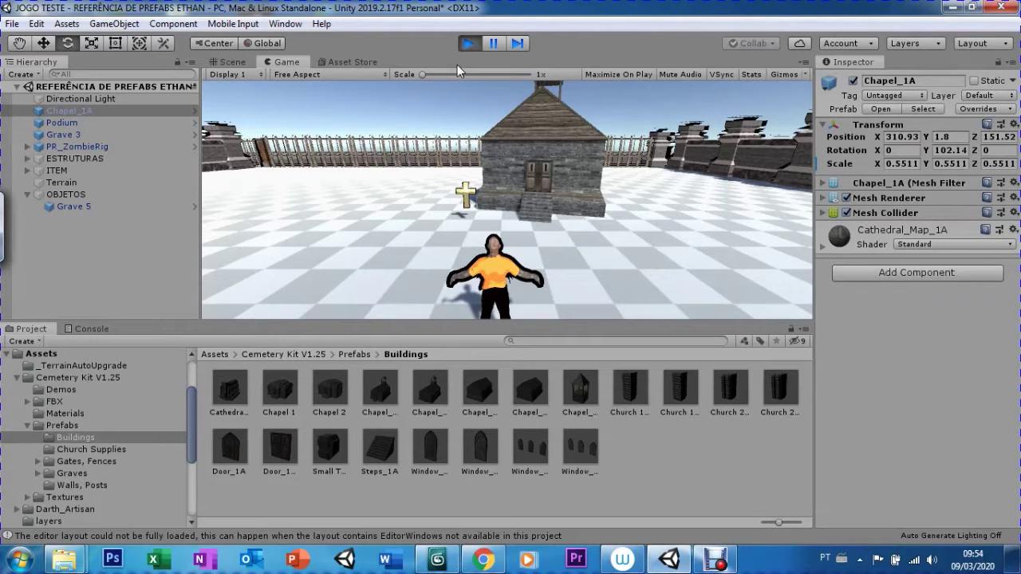
key("w")
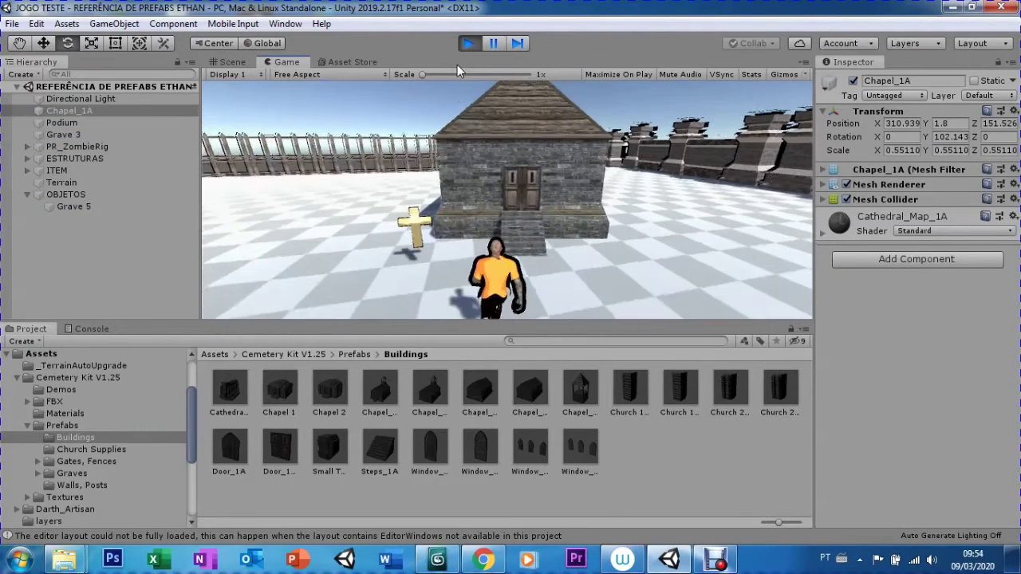
key("s")
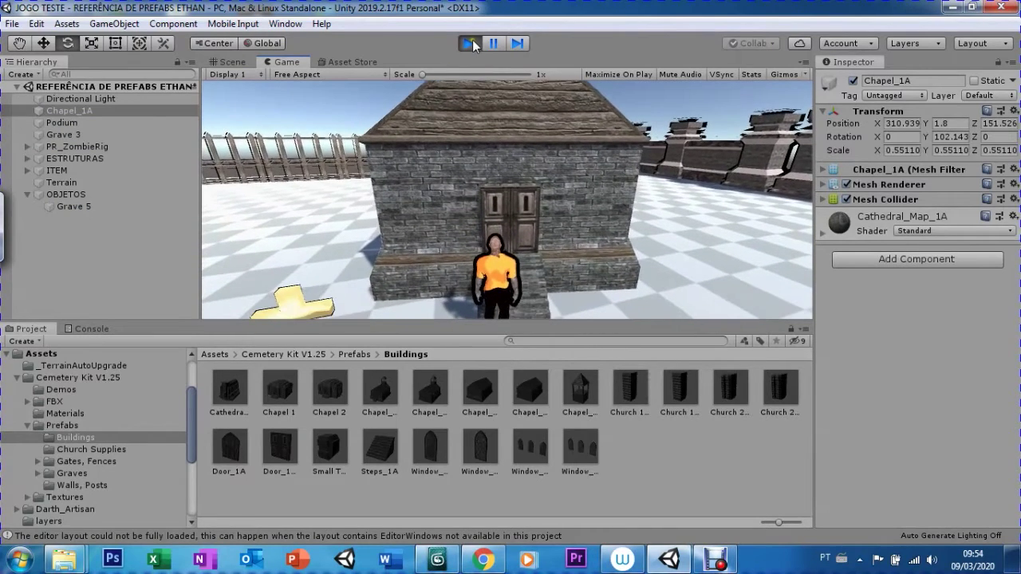
left_click(458, 46)
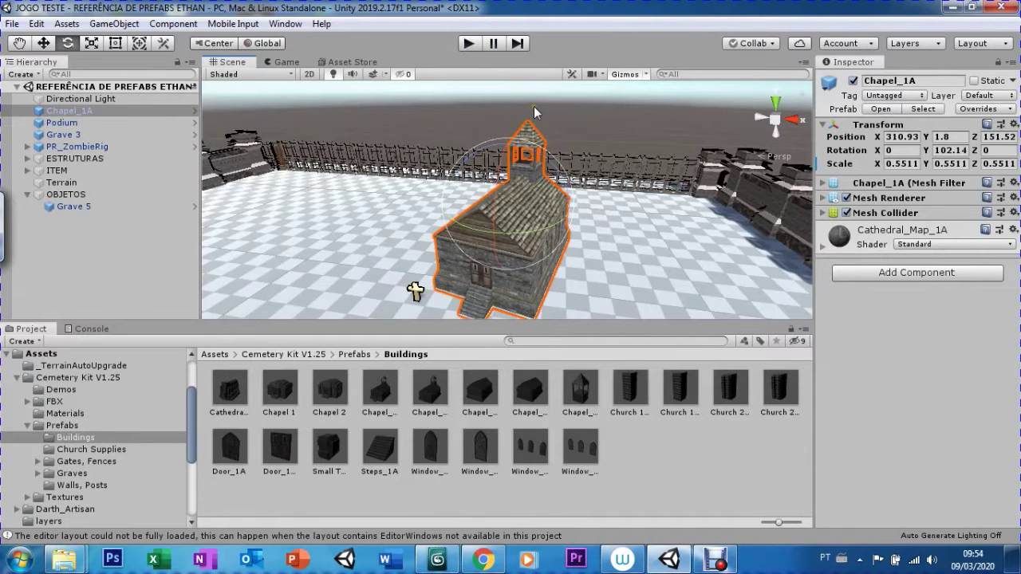
Scale Chapel_1A up to about 0.6465 and raise it to Y 2.07
key("r")
left_click_drag(505, 209, 509, 200)
key("w")
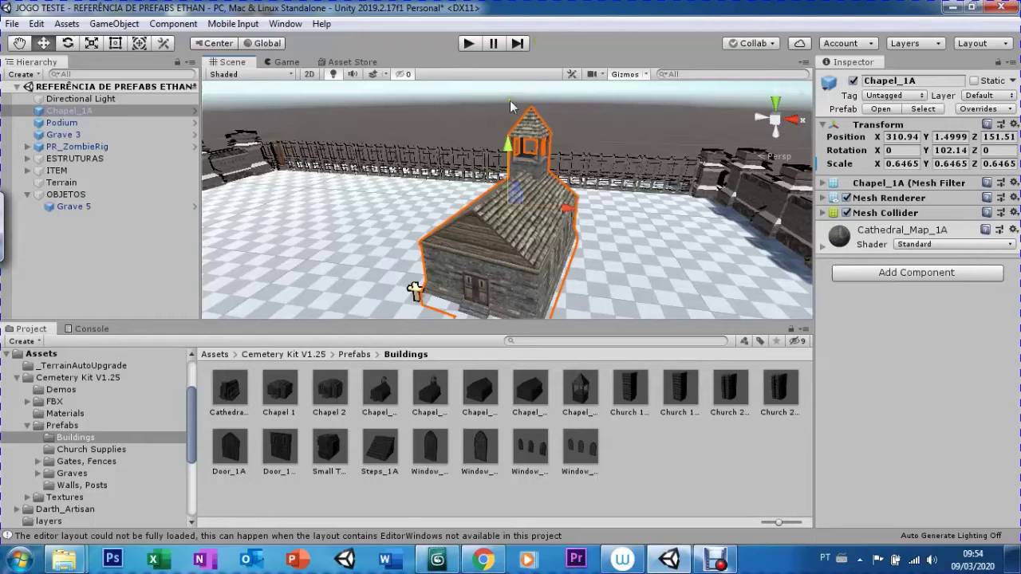
left_click_drag(505, 158, 504, 148)
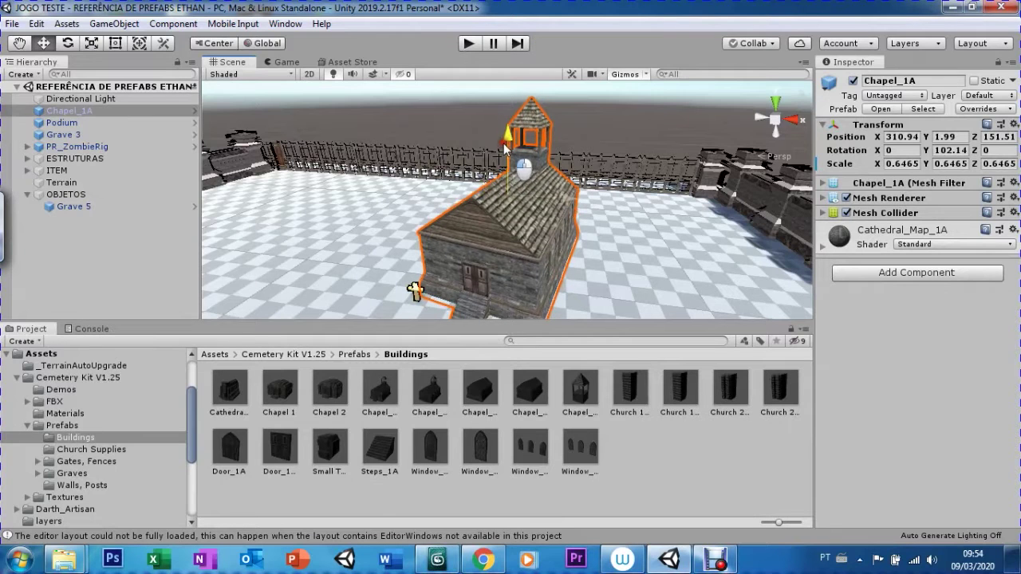
Check the chapel in Game view, then place a Chapel 2 building in the yard
left_click(287, 63)
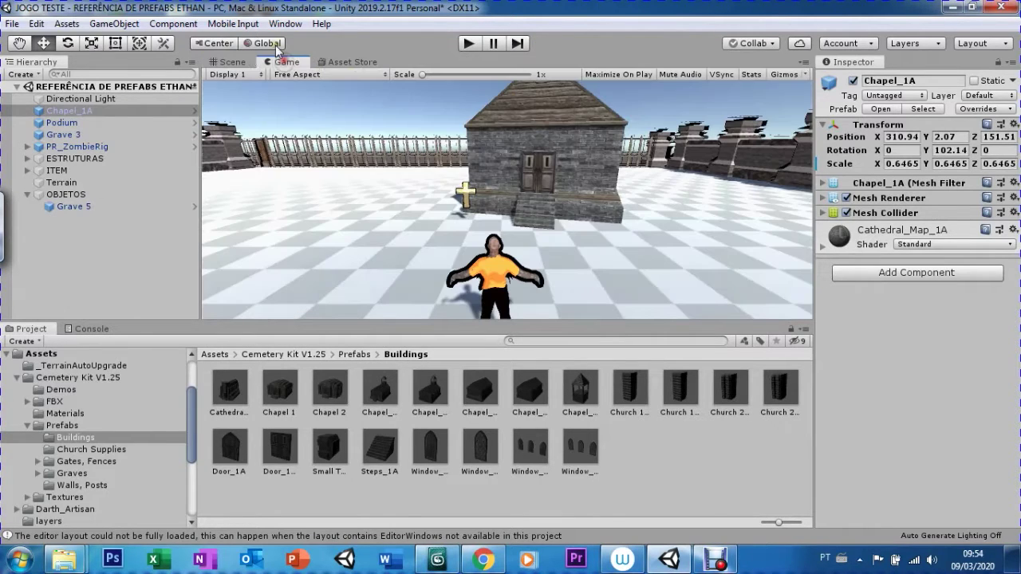
left_click(231, 63)
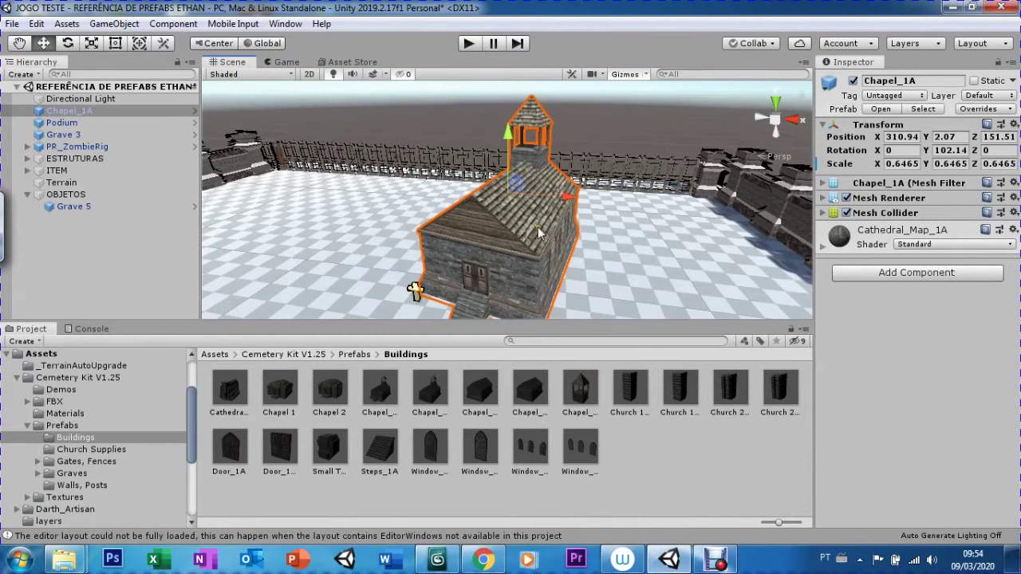
scroll(519, 249, "down", 3)
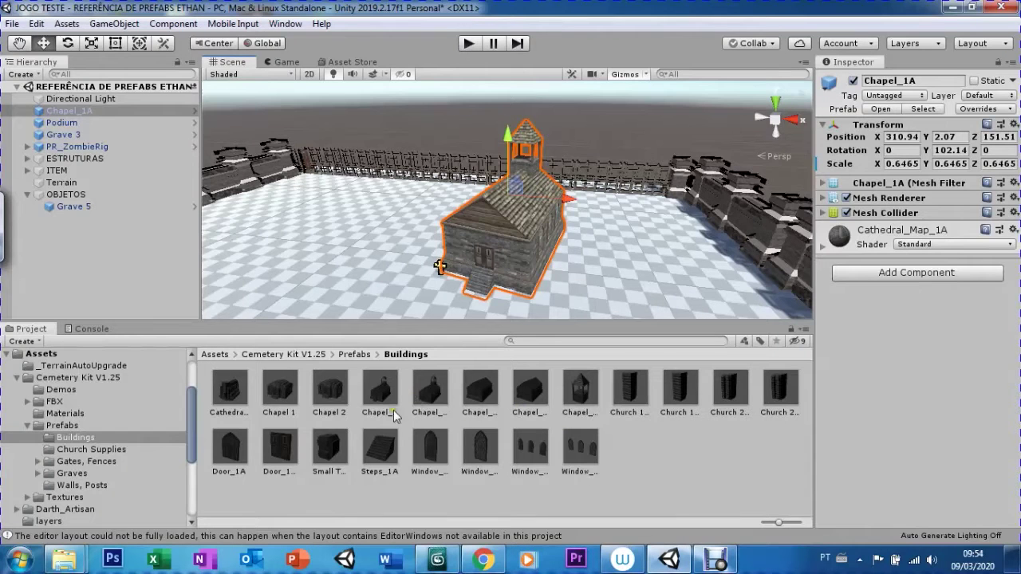
left_click_drag(329, 389, 330, 217)
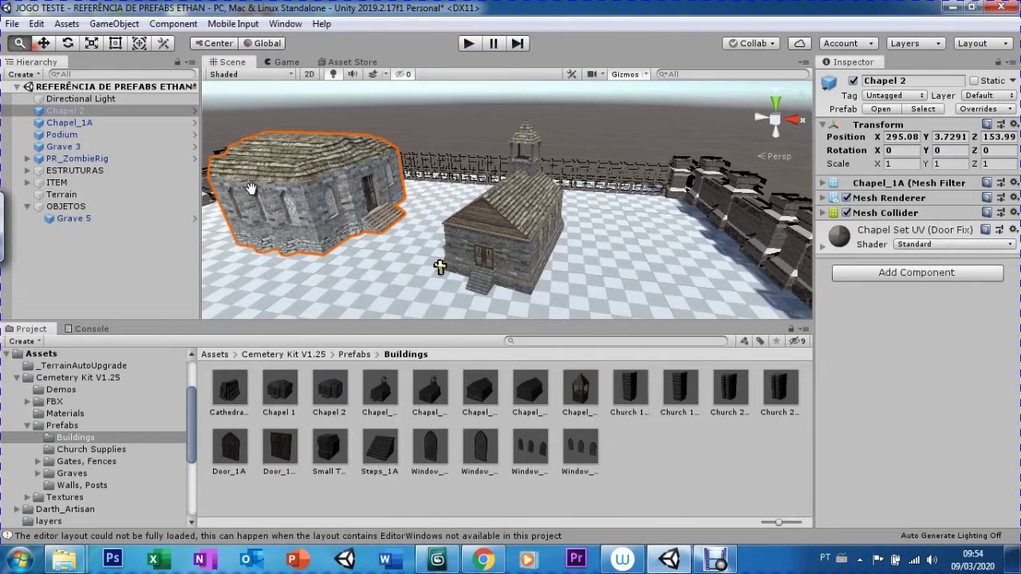
Drop the Church 2 Closed prefab into the yard
scroll(250, 188, "down", 5)
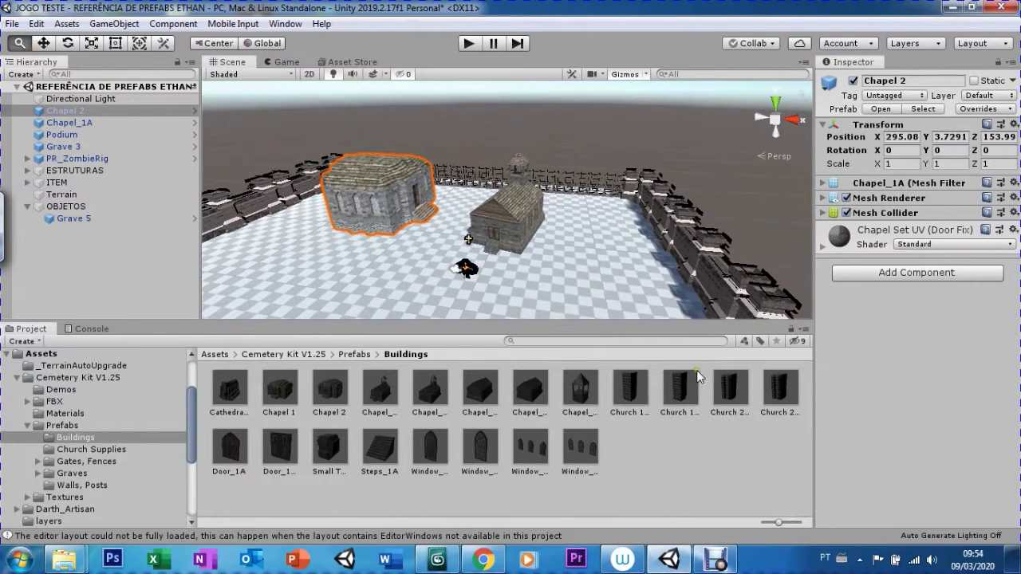
mouse_move(729, 389)
left_mouse_down()
mouse_move(635, 285)
mouse_move(488, 172)
left_mouse_up()
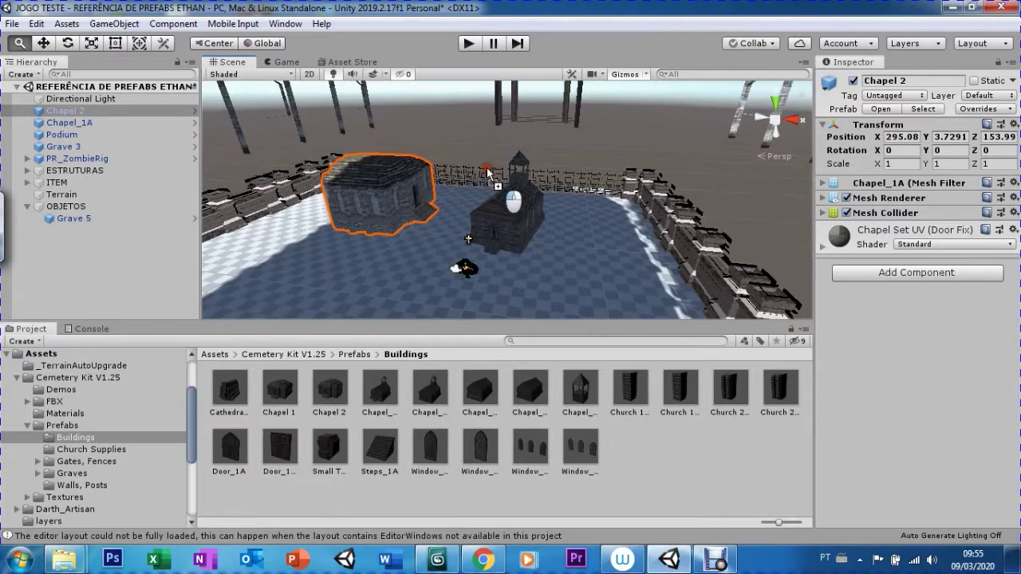
left_click_drag(487, 172, 483, 162)
Frame Church 2 Closed and shrink it down to building size
key("r")
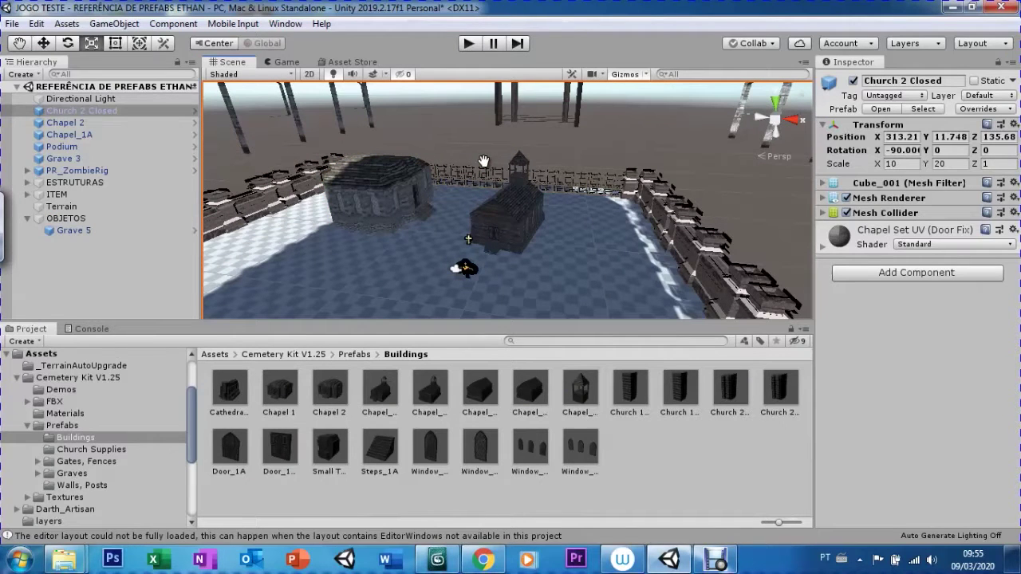
scroll(505, 219, "down", 2)
scroll(505, 220, "down", 3)
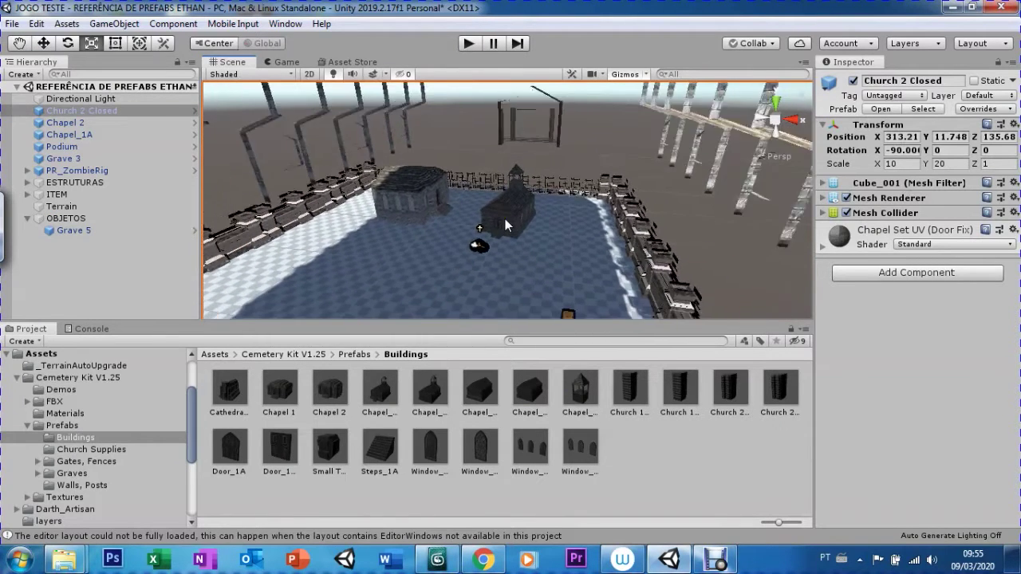
key("f")
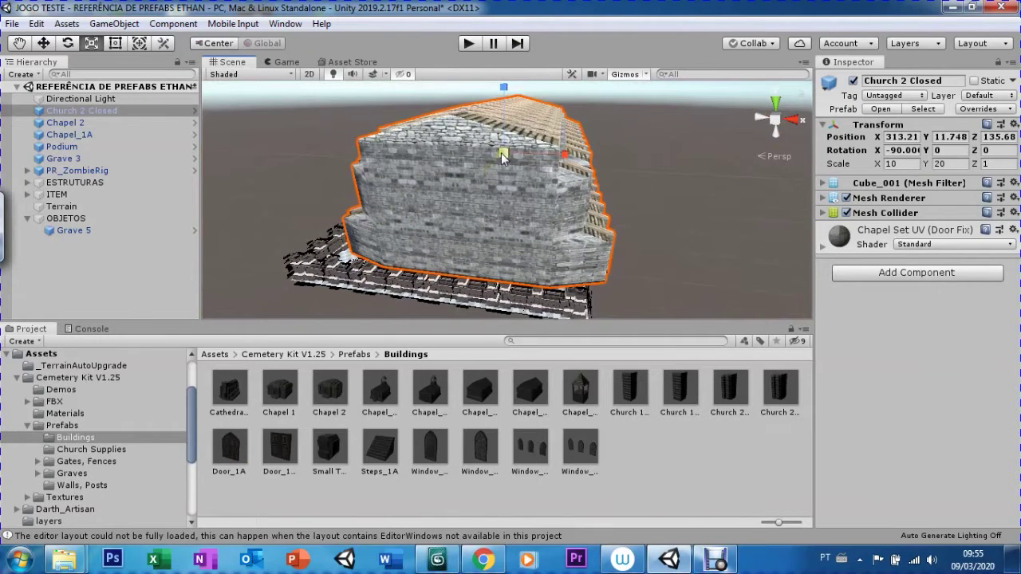
left_click_drag(500, 162, 531, 189)
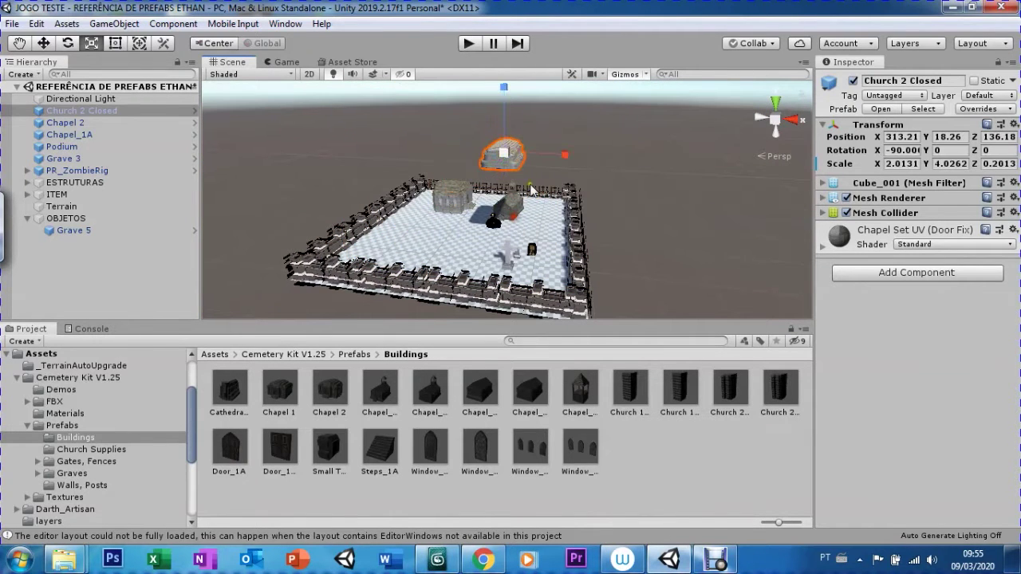
Lower Church 2 Closed to the ground and move it left to 284.4, 0, 129.4
key("w")
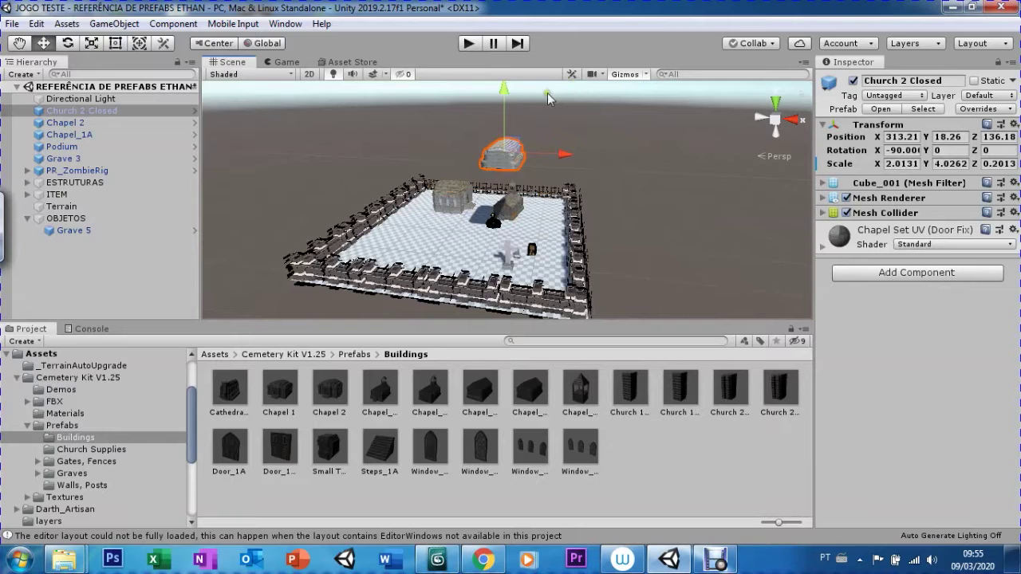
left_click_drag(505, 97, 516, 206)
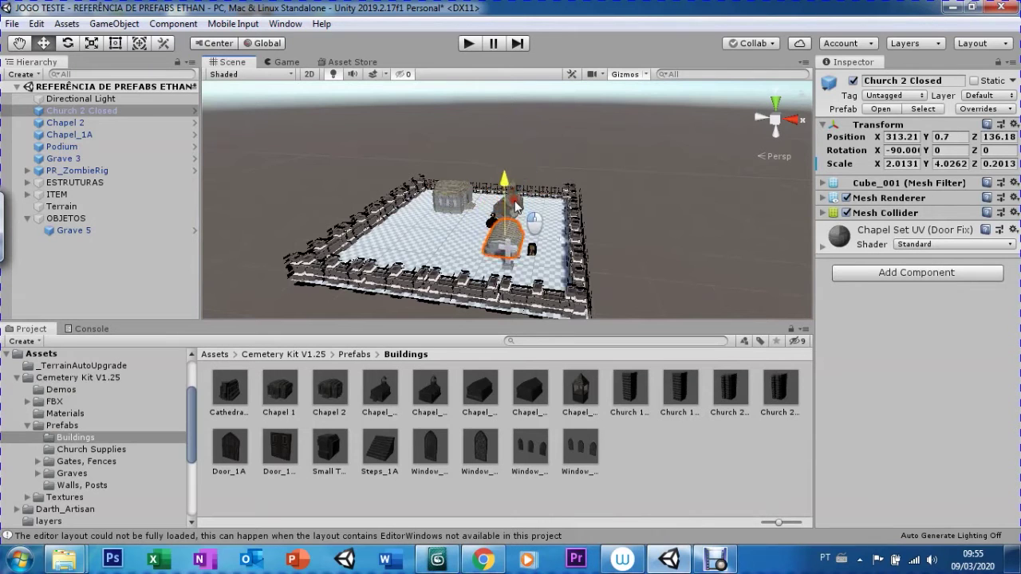
left_click(456, 177)
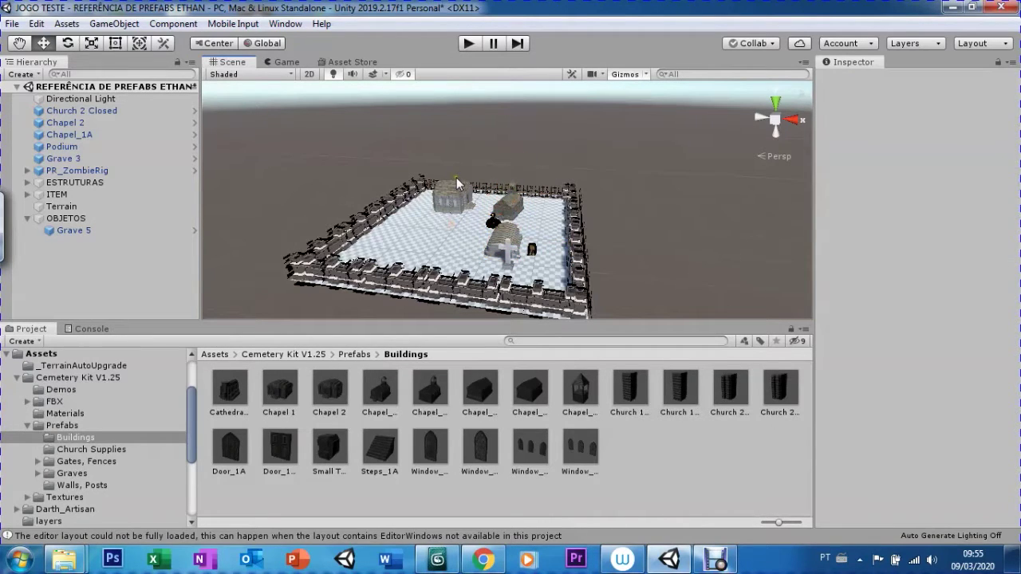
left_click(503, 238)
mouse_move(568, 252)
left_mouse_down()
mouse_move(421, 251)
mouse_move(391, 233)
left_mouse_up()
scroll(455, 185, "up", 5)
scroll(455, 185, "up", 2)
scroll(455, 185, "up", 2)
scroll(455, 185, "up", 1)
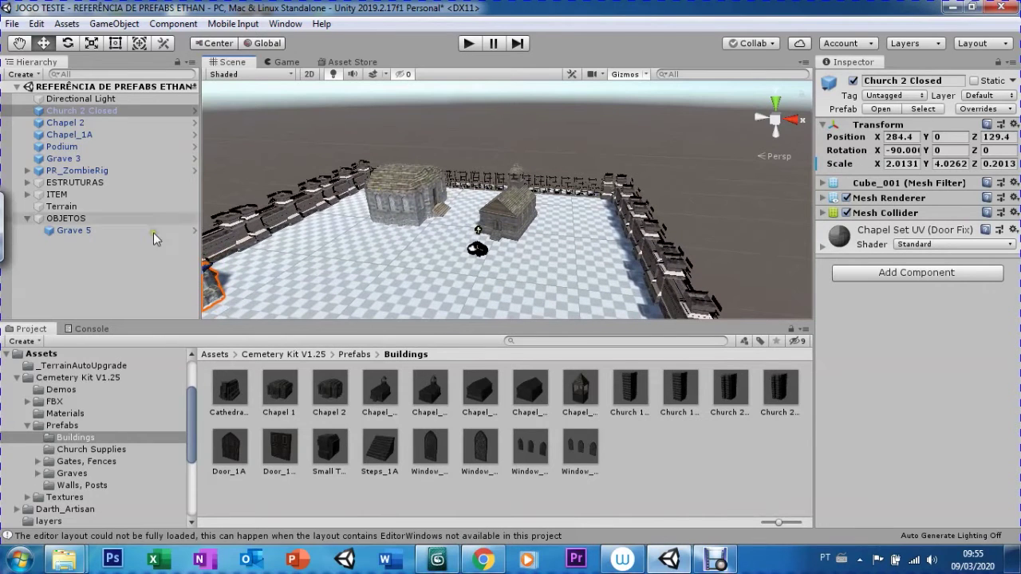
Go to the top-level Assets/PREFABS folder and orbit closer to the cemetery
left_click(349, 355)
left_click(231, 358)
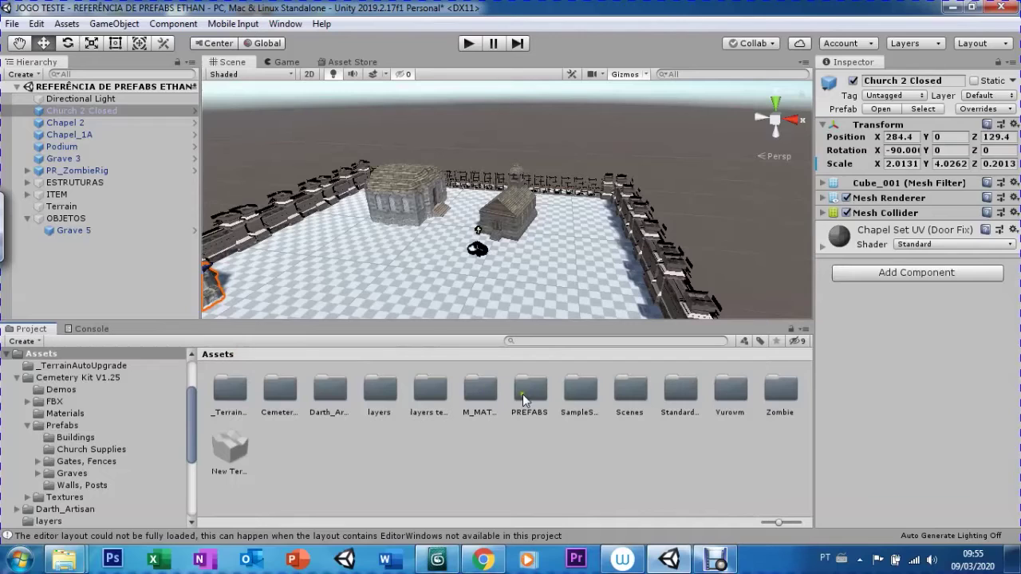
left_click(514, 396)
left_click_drag(475, 229, 421, 266, "alt")
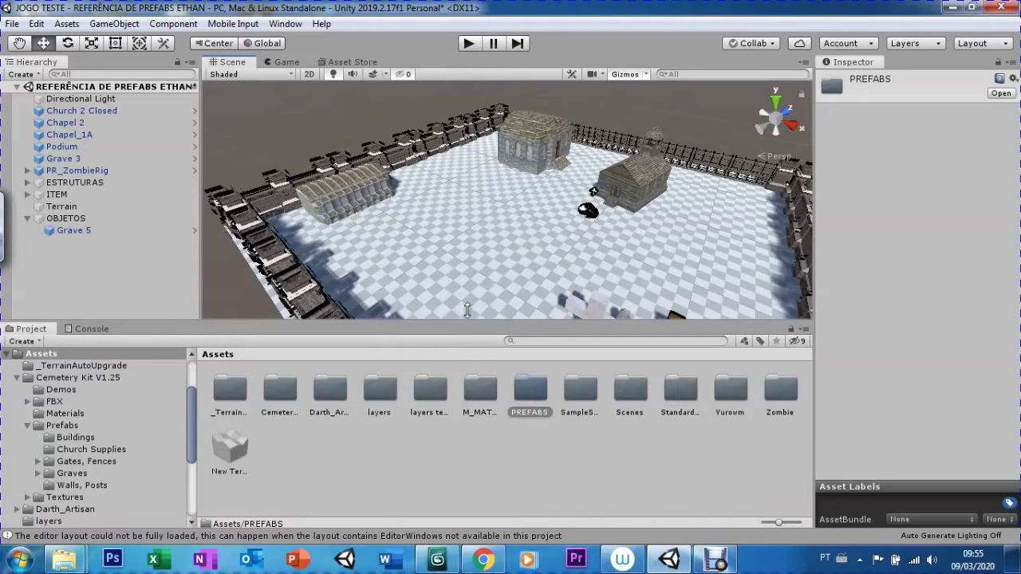
Save Church 2 Closed as an original prefab named PR_Church 2 Closed
left_click(57, 123)
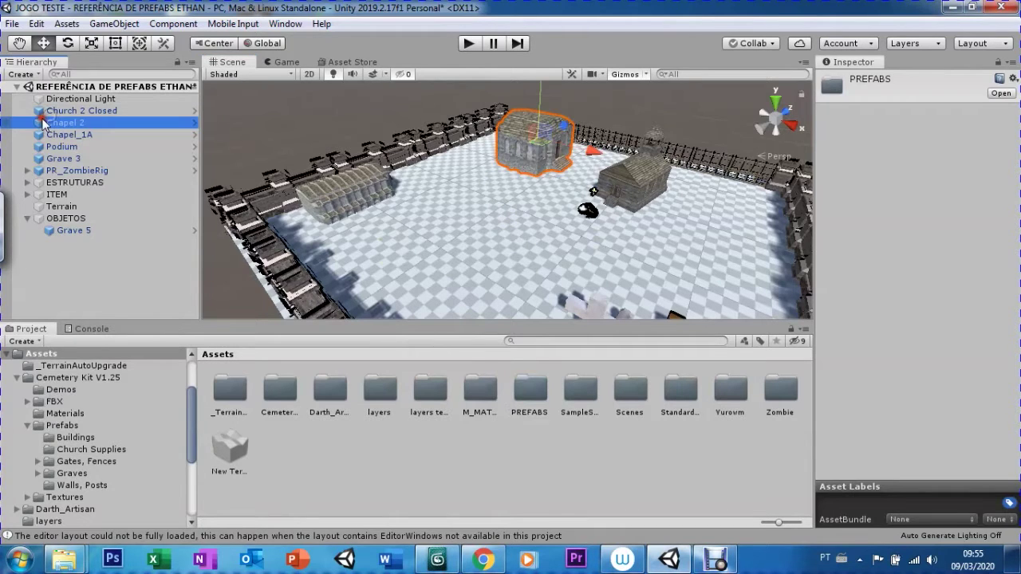
left_click(46, 111)
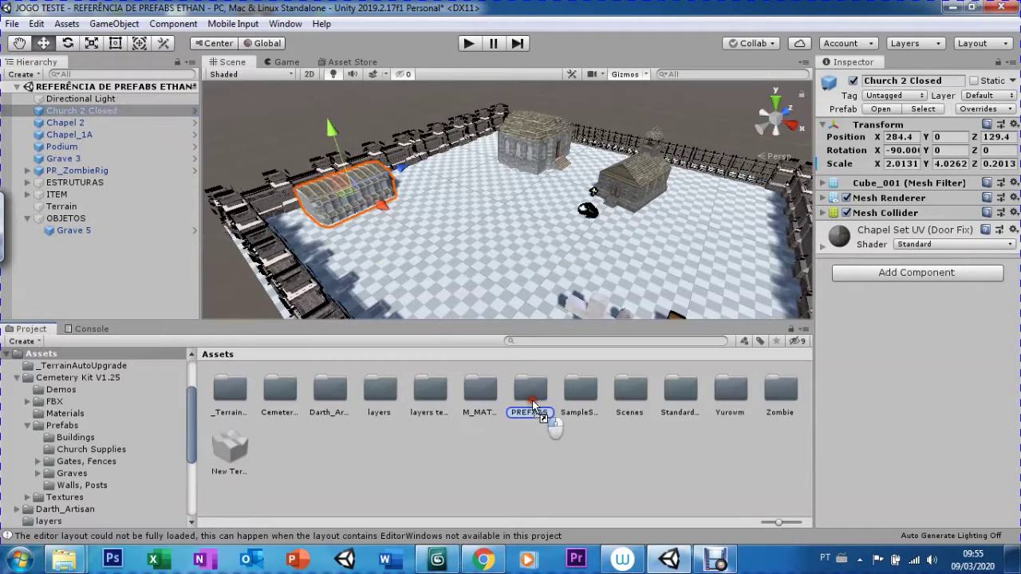
left_click_drag(250, 217, 530, 395)
left_click(473, 304)
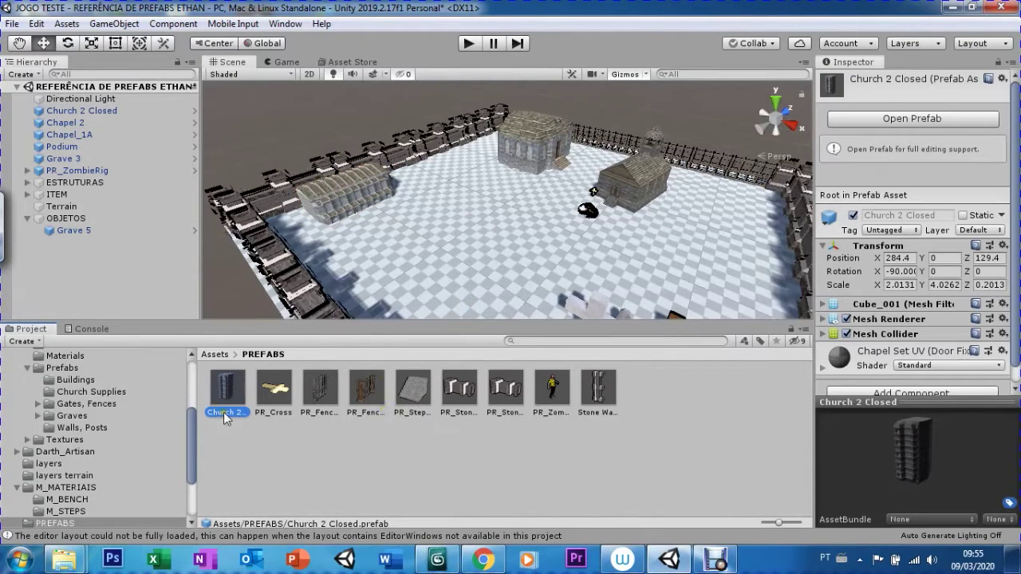
key("Home")
type("R_")
key("Return")
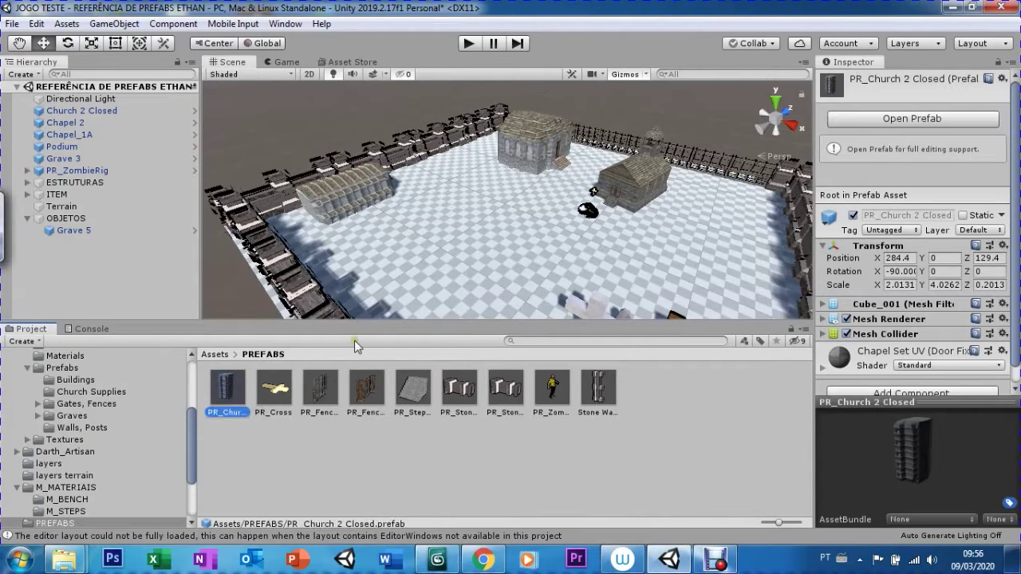
Rename the Stone Wall 3 prefab to PR_Stone Wall 3
left_click(590, 393)
left_click(600, 391)
key("Home")
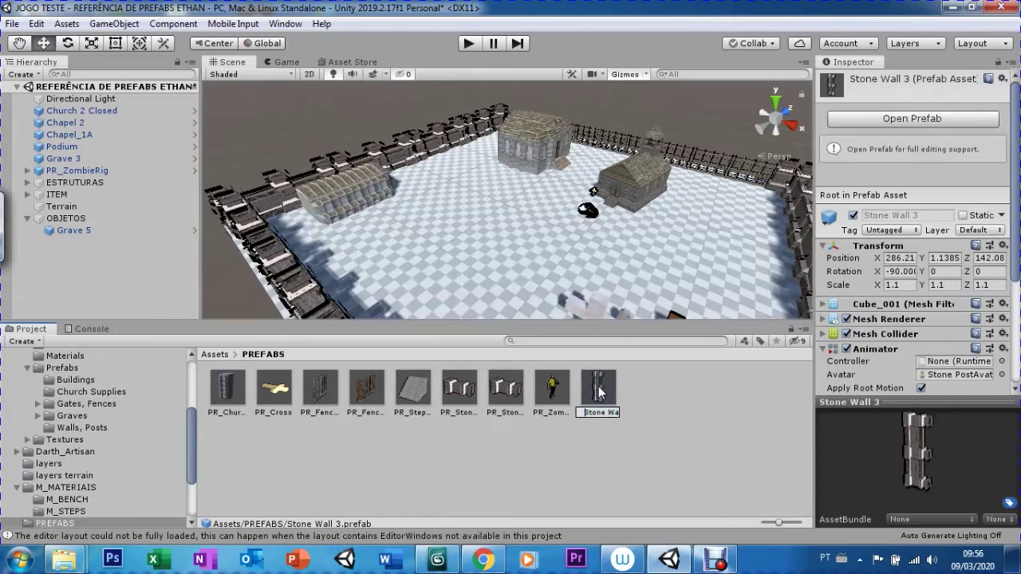
type("PR_")
key("Return")
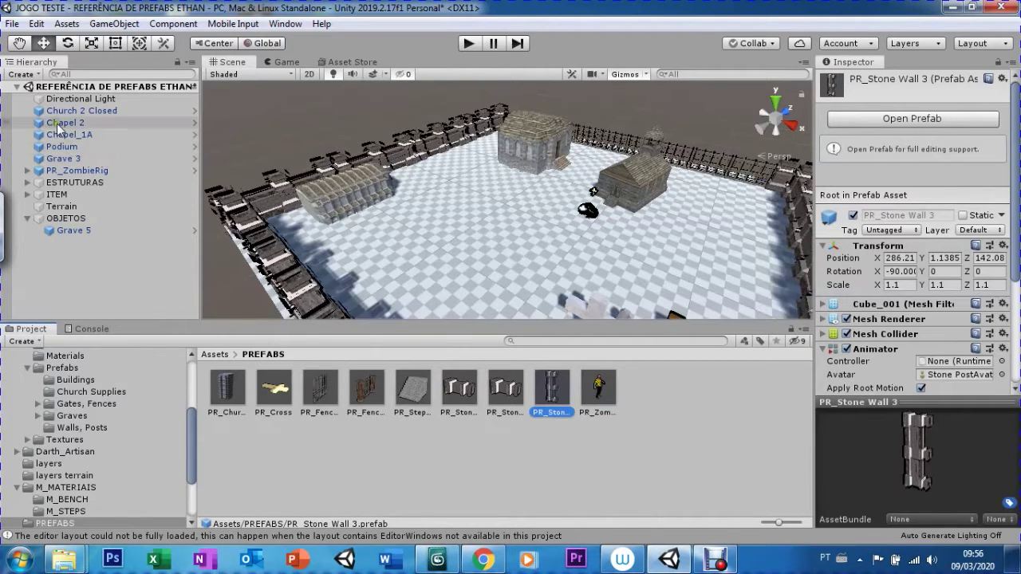
Delete Church 2 Closed from the scene and drag Chapel 2 into PREFABS
left_click(37, 111)
key("Delete")
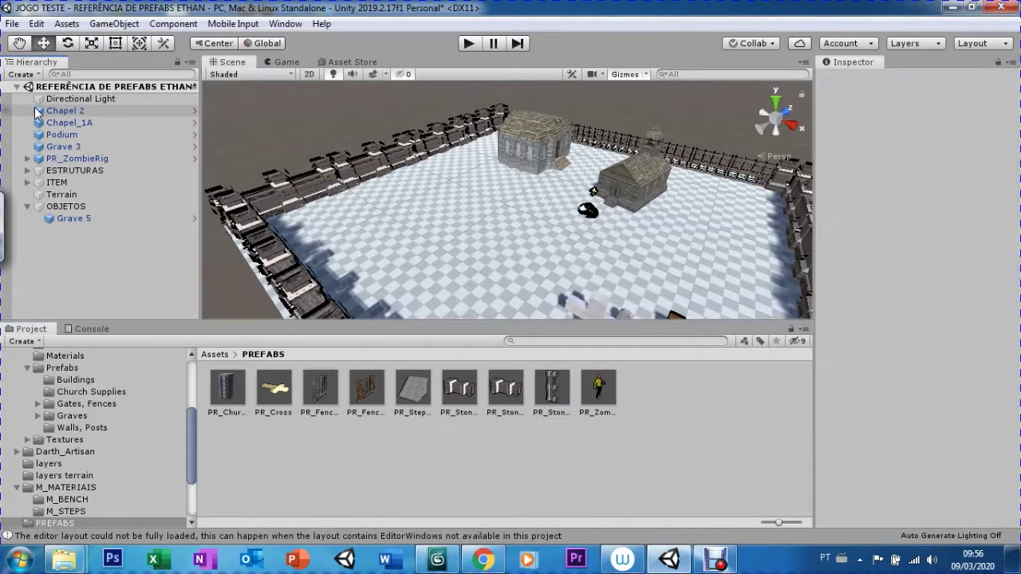
mouse_move(37, 111)
left_mouse_down()
mouse_move(128, 132)
mouse_move(674, 409)
left_mouse_up()
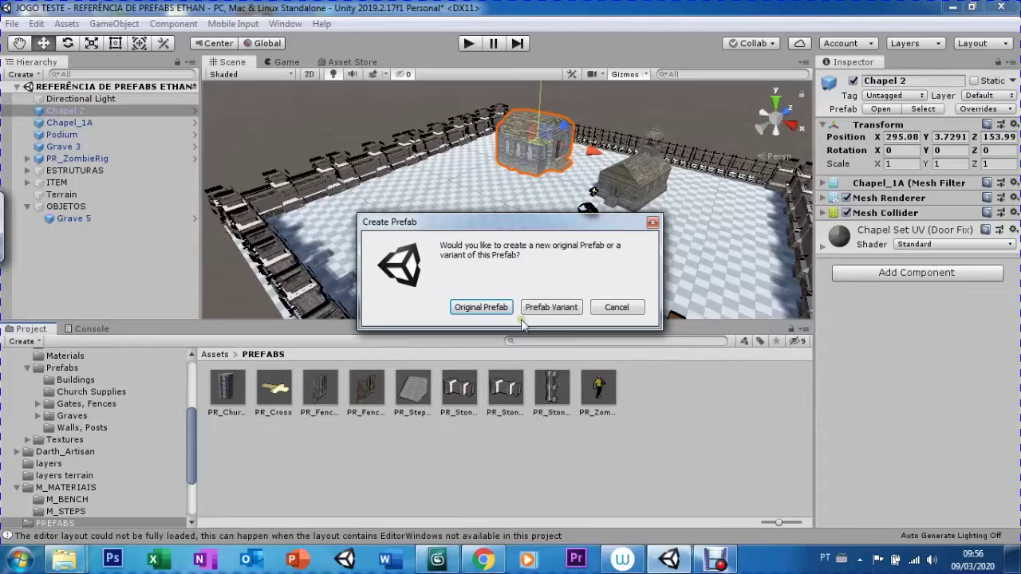
Create Chapel 2 as an original prefab named PR_Chapel 2
left_click(487, 308)
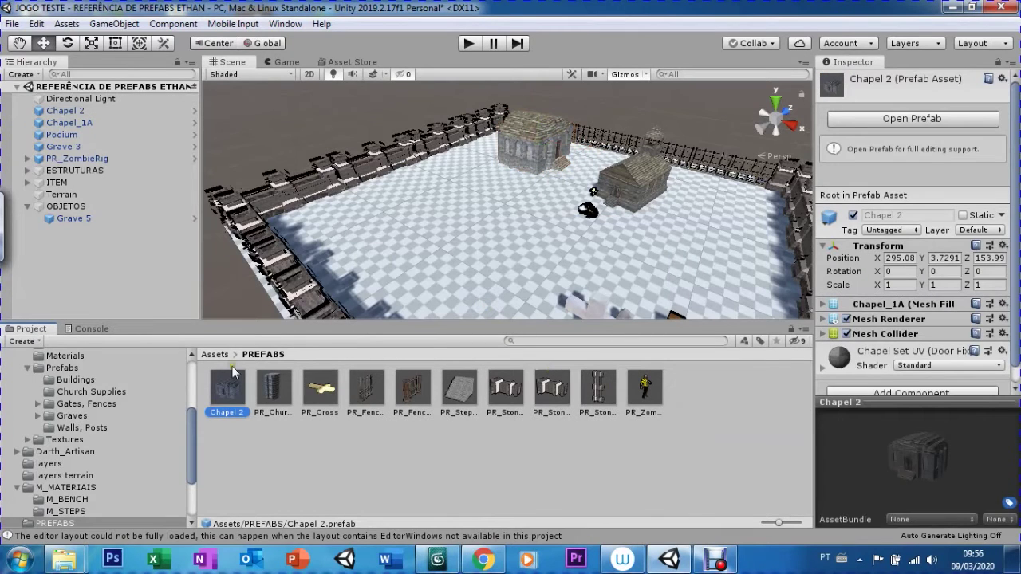
left_click(226, 413)
key("Home")
type("PR_")
key("Return")
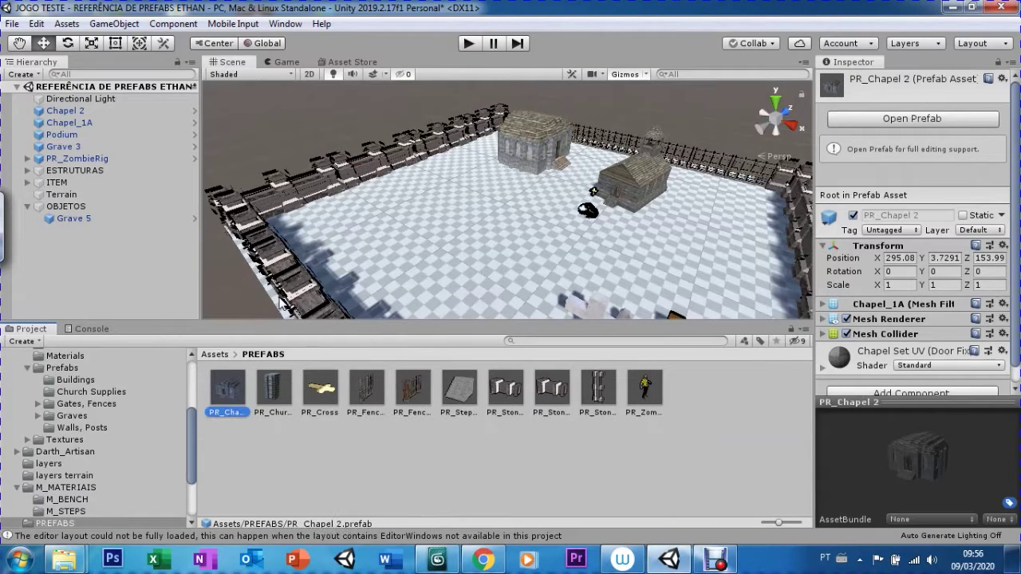
Save Chapel_1A as an original prefab and prefix its name, giving PE_Chapel_1A
left_click_drag(42, 128, 693, 378)
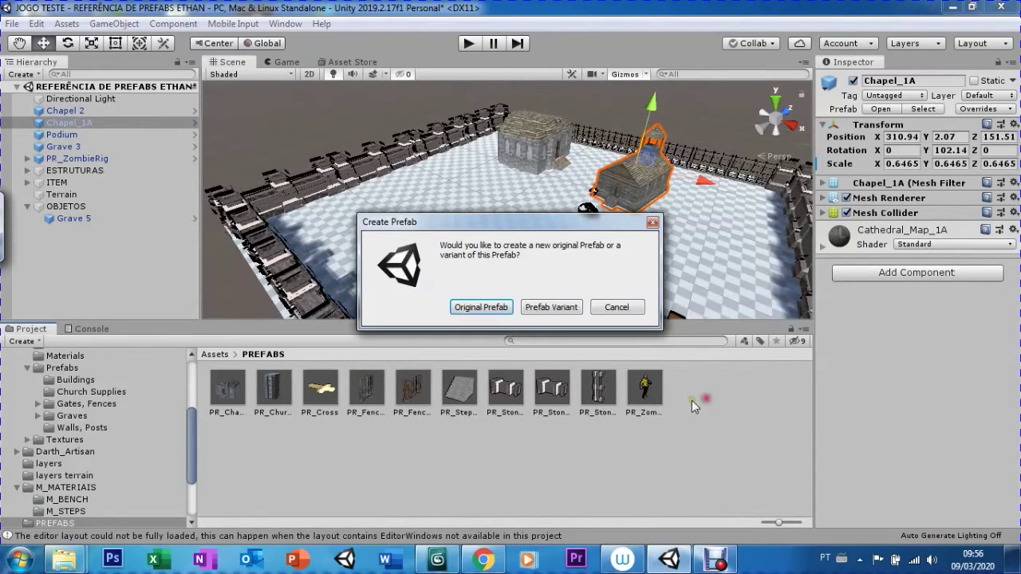
left_click(483, 305)
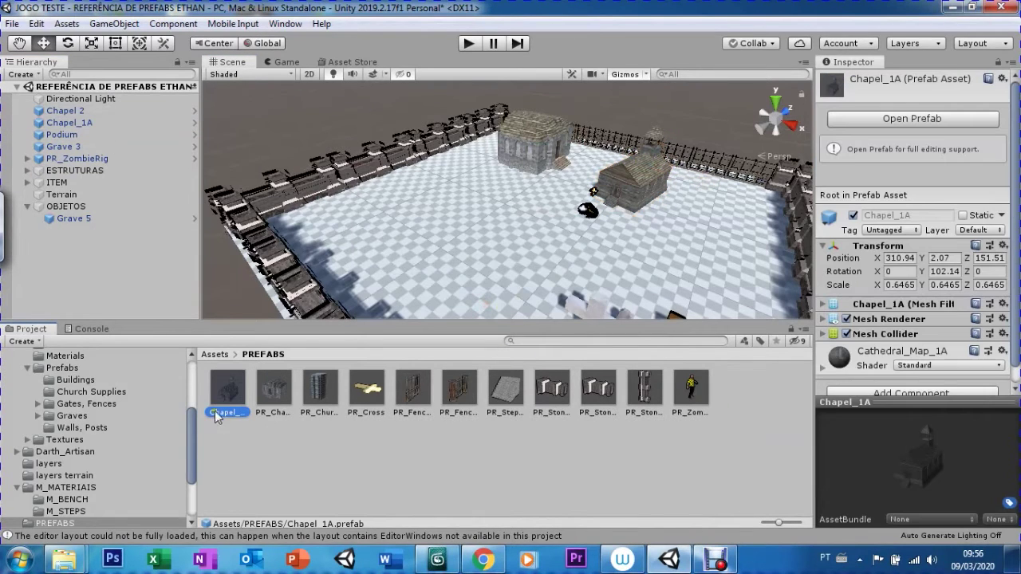
key("Return")
key("Home")
type("PR_")
key("Return")
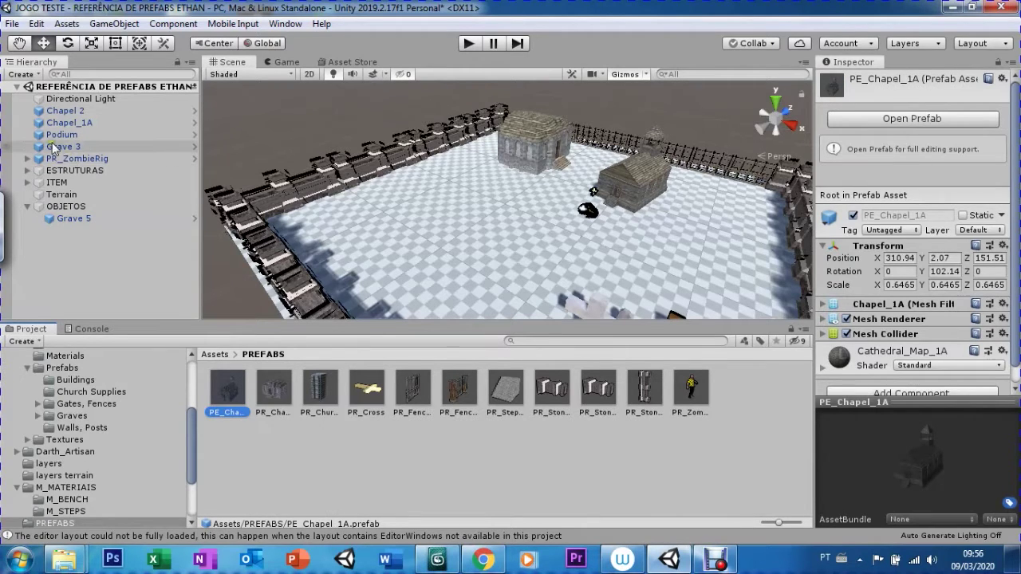
Delete the Chapel 2 and Chapel_1A objects from the scene
left_click(42, 112)
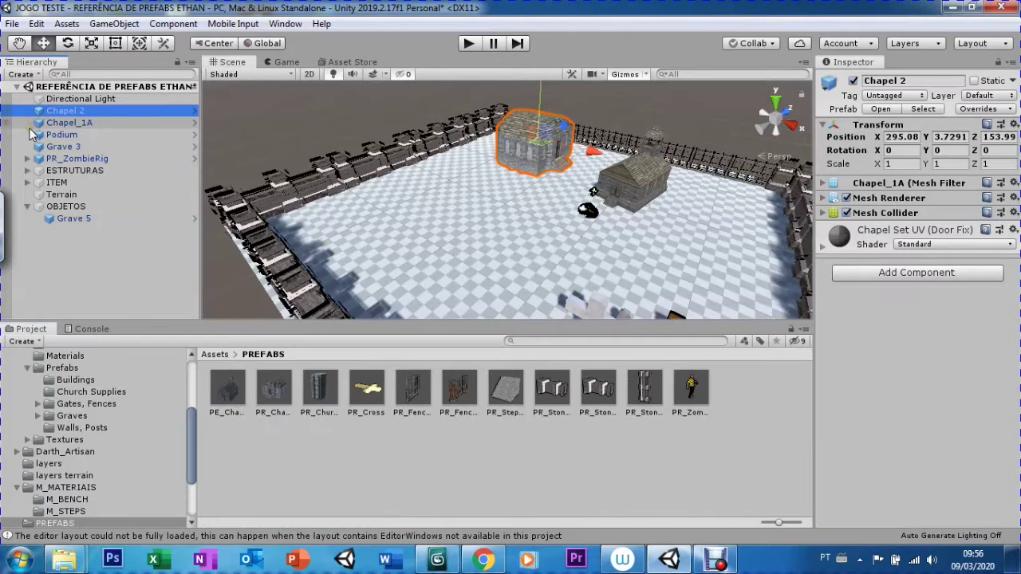
key("Delete")
left_click(49, 114)
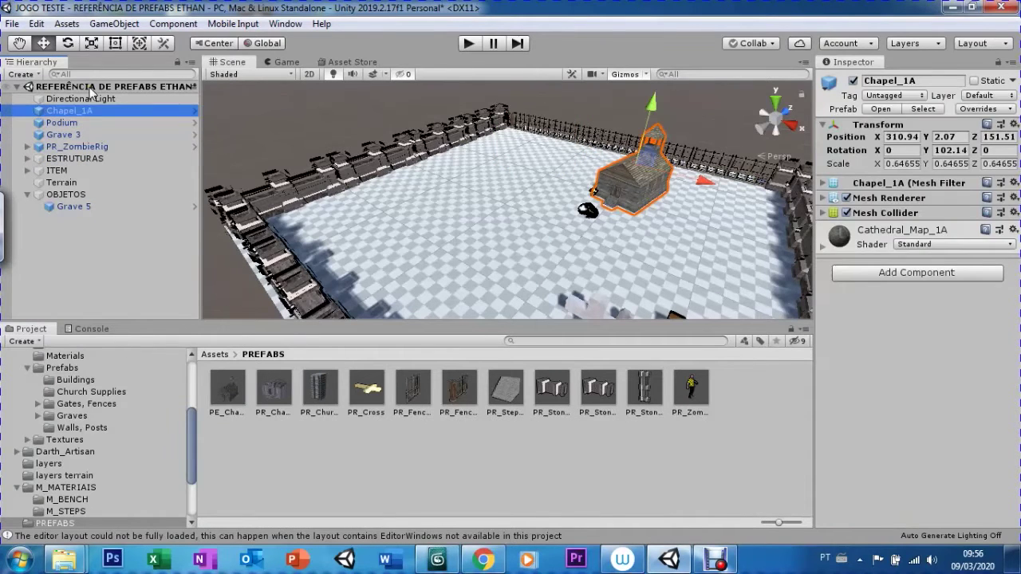
key("Delete")
left_click(41, 113)
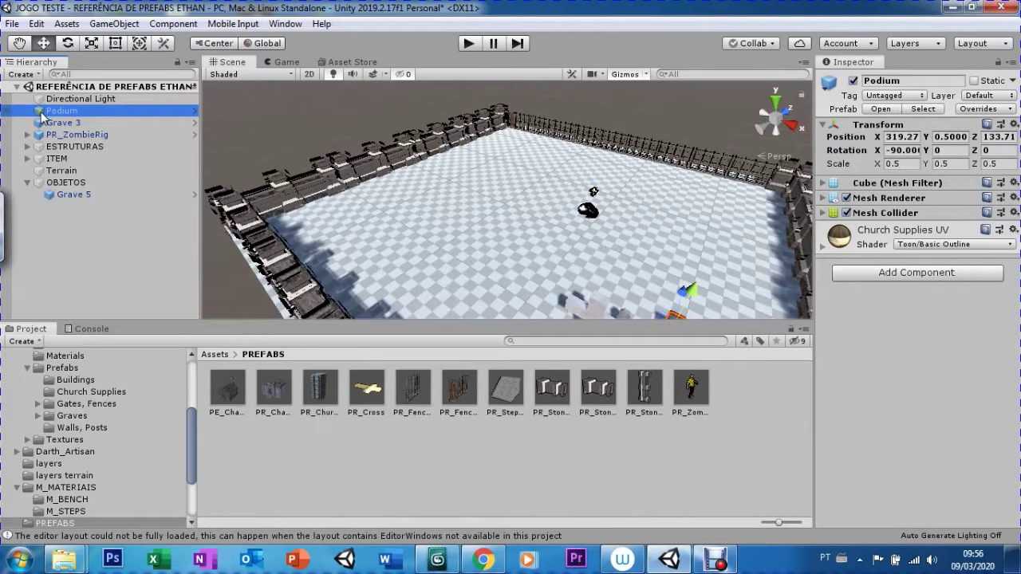
Save Podium as an original prefab named PR_Podium
left_click_drag(41, 114, 744, 400)
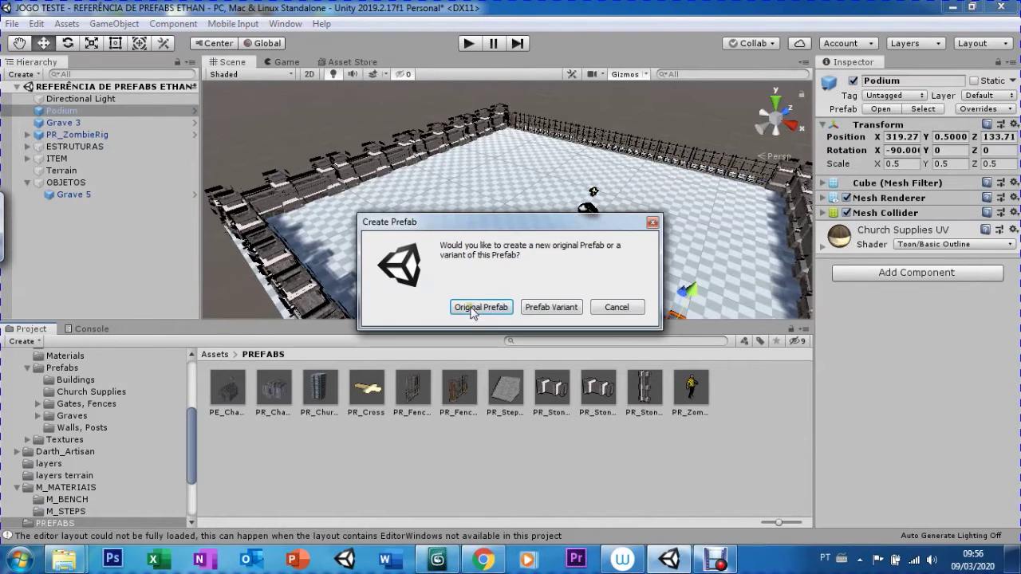
left_click(473, 308)
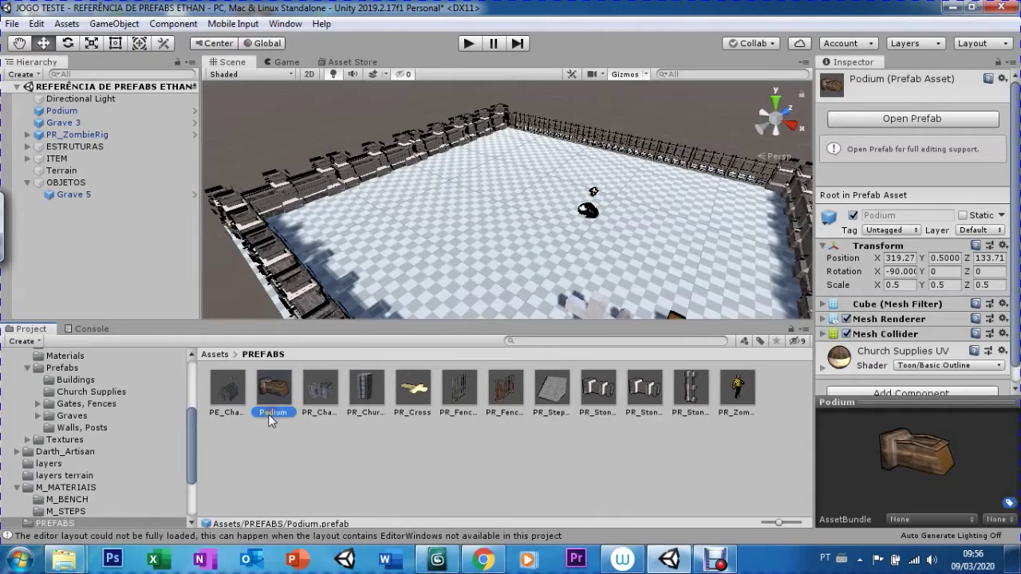
key("Home")
type("PR_")
key("Return")
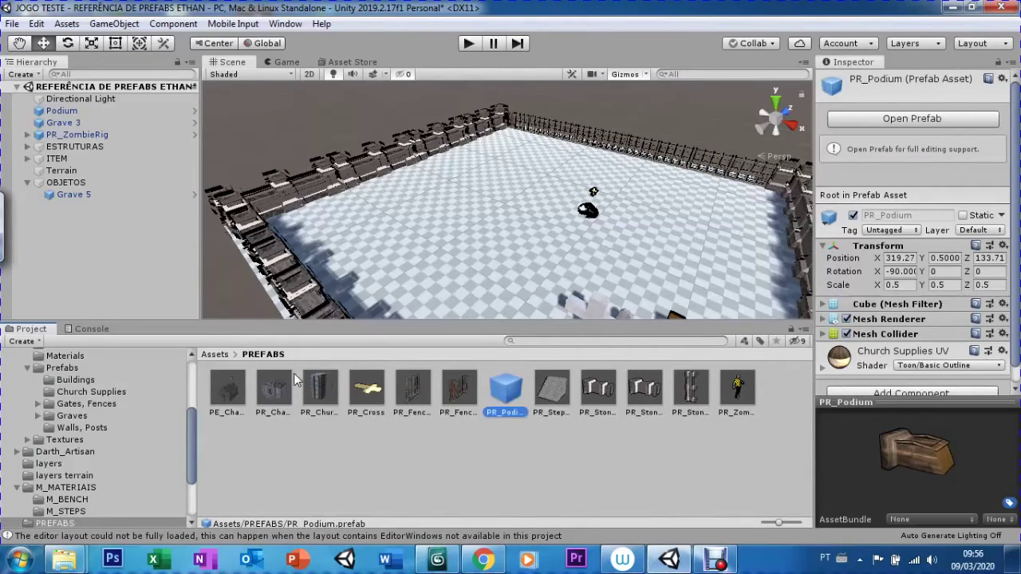
Save Grave 3 as an original prefab named PR_Grave 3
left_click_drag(48, 122, 355, 192)
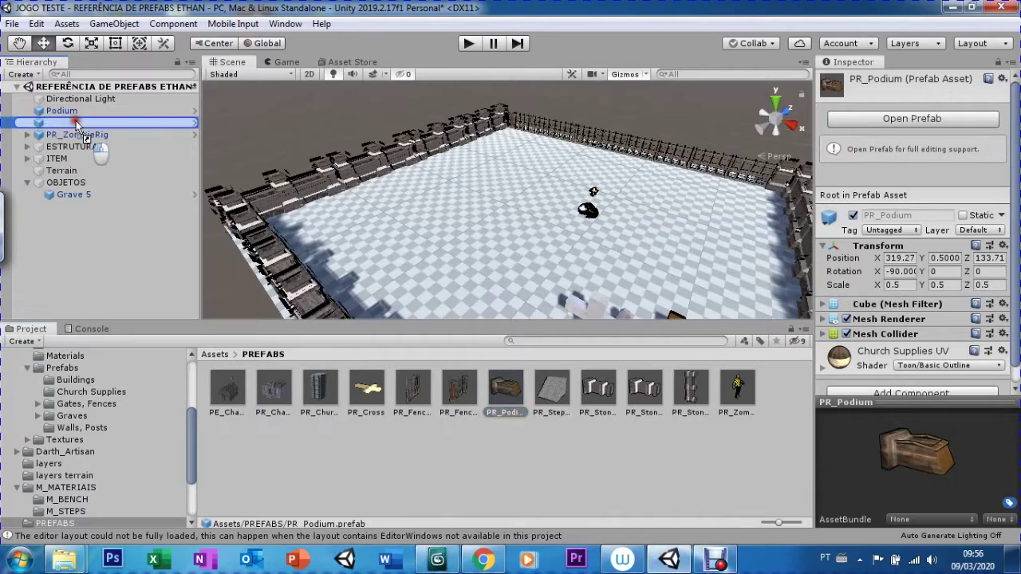
left_click_drag(355, 193, 150, 182)
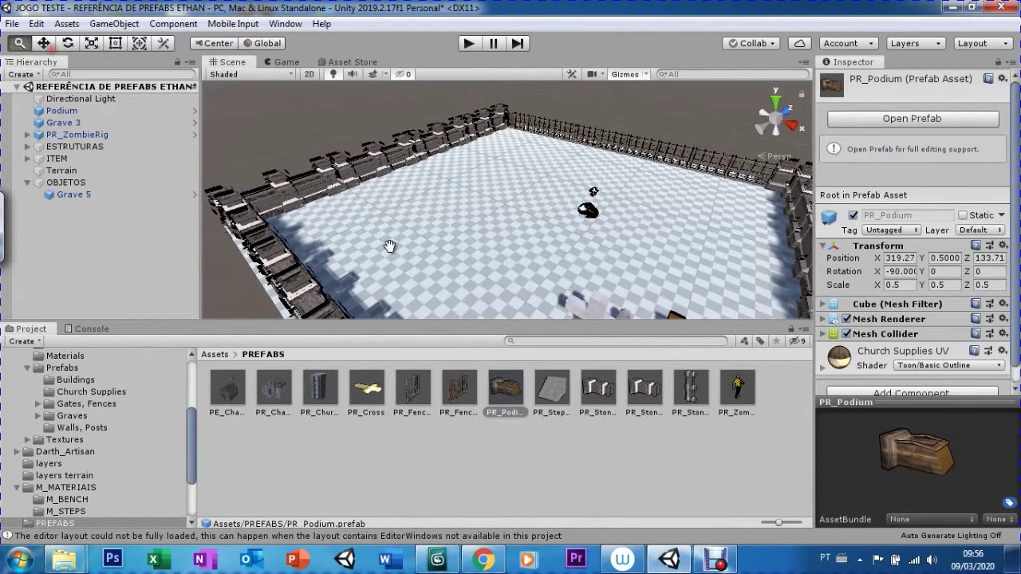
scroll(320, 163, "up", 3)
left_click(58, 123)
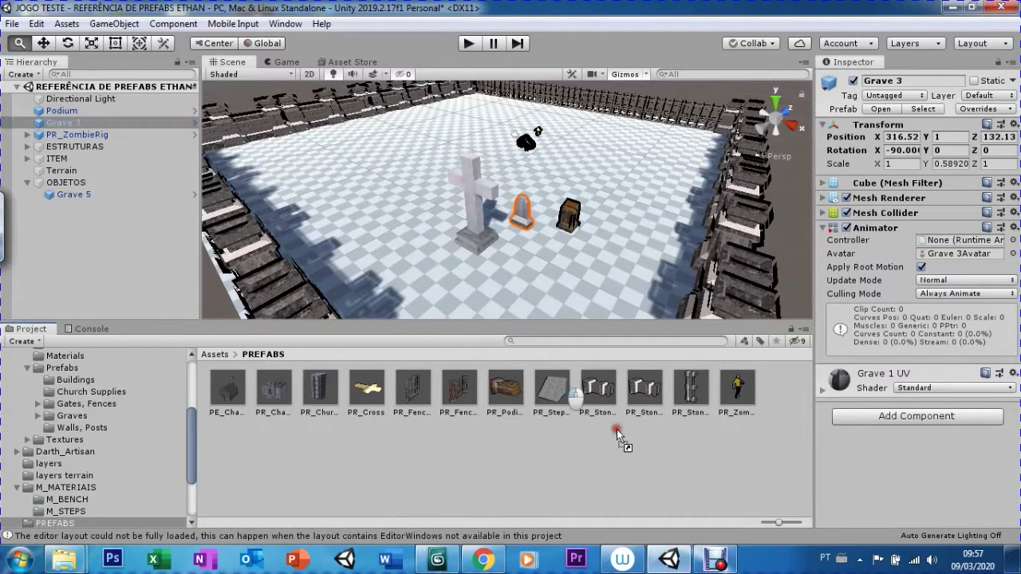
left_click_drag(40, 126, 648, 471)
left_click(508, 318)
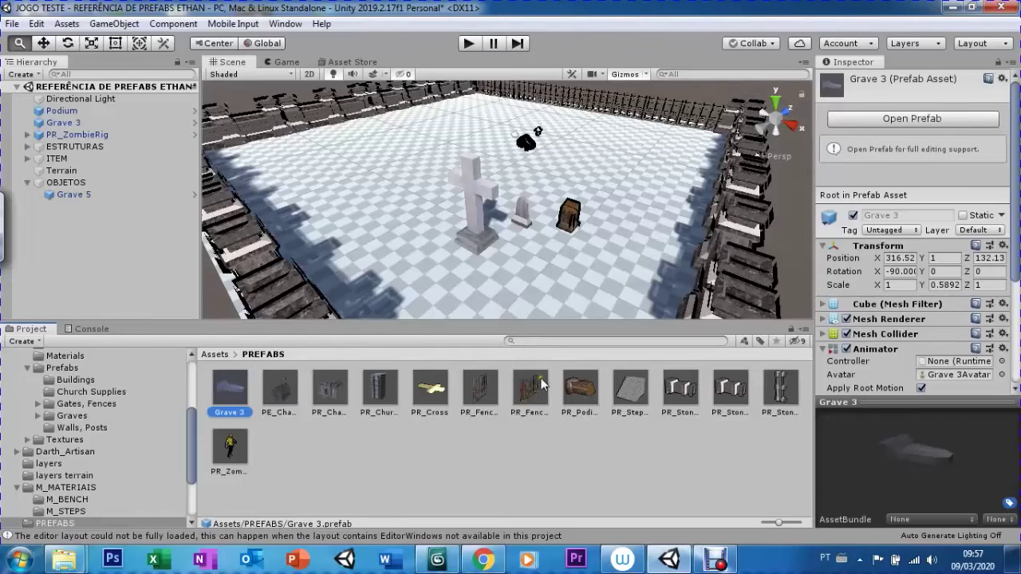
left_click(231, 414)
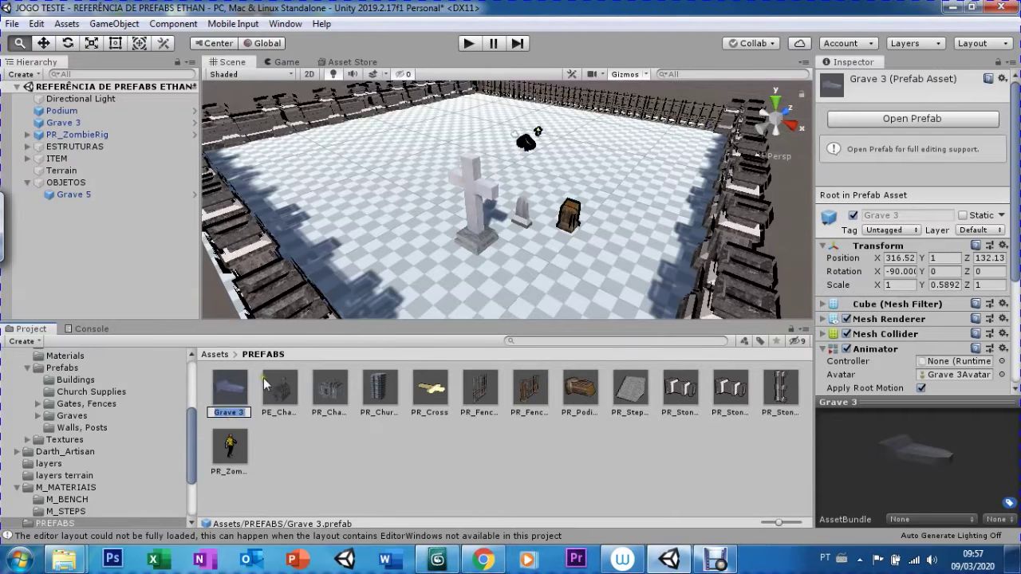
key("Home")
type("PR_")
key("Return")
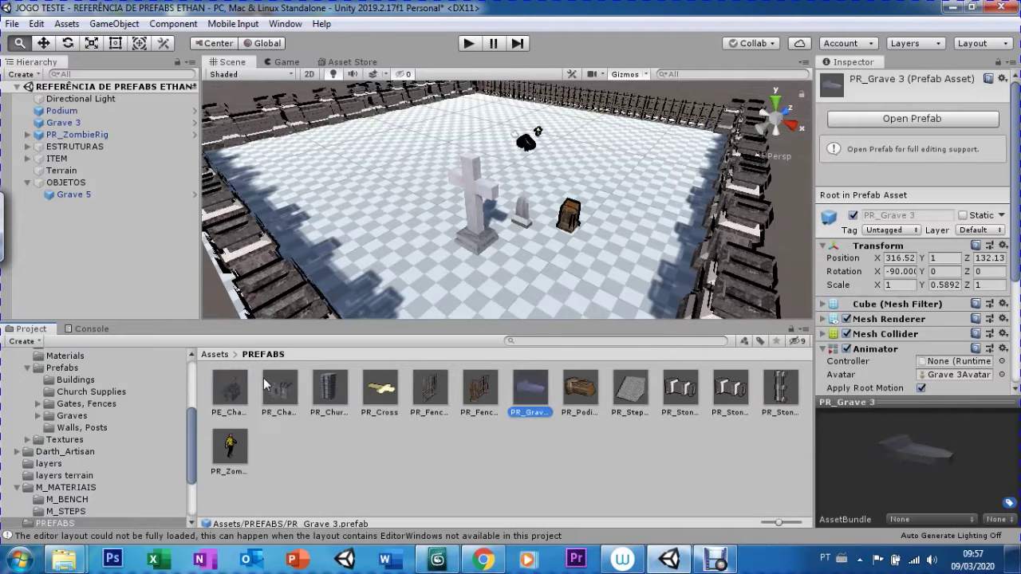
Remove Podium, Grave 3 and Grave 5 from the scene, then select the PR_Grave 3 prefab
left_click(52, 111)
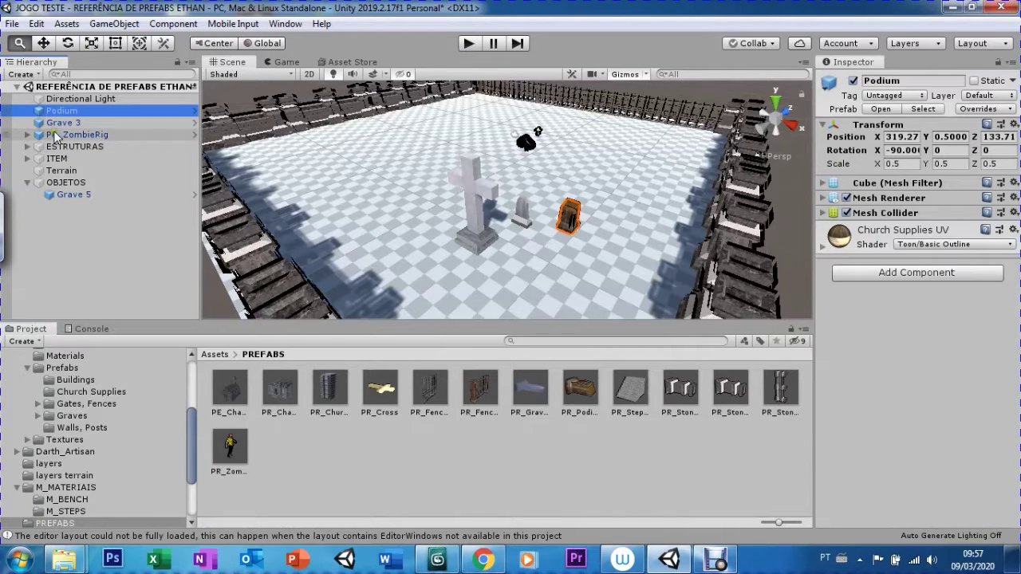
left_click(56, 123, "ctrl")
key("Delete")
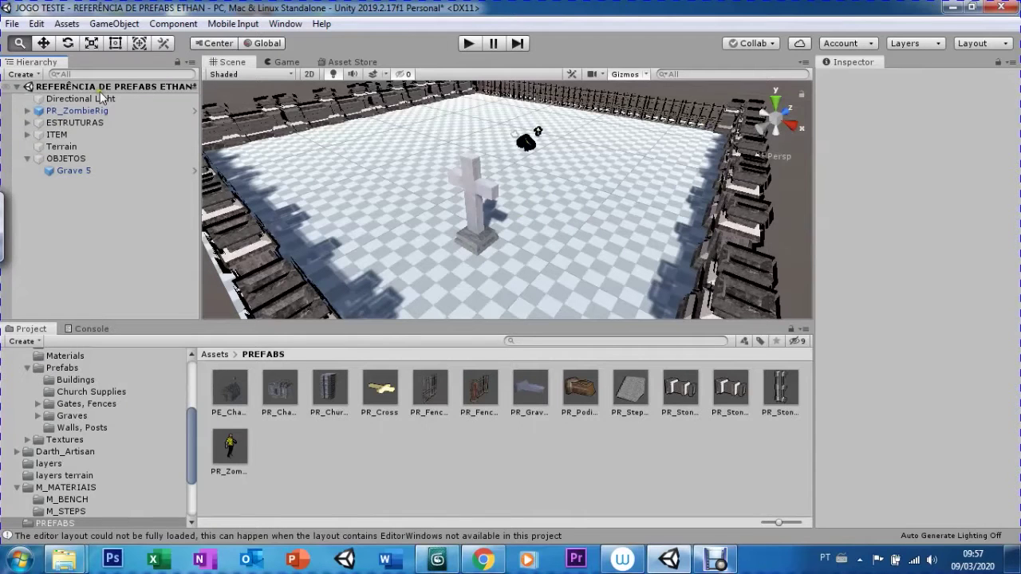
key("ctrl+z")
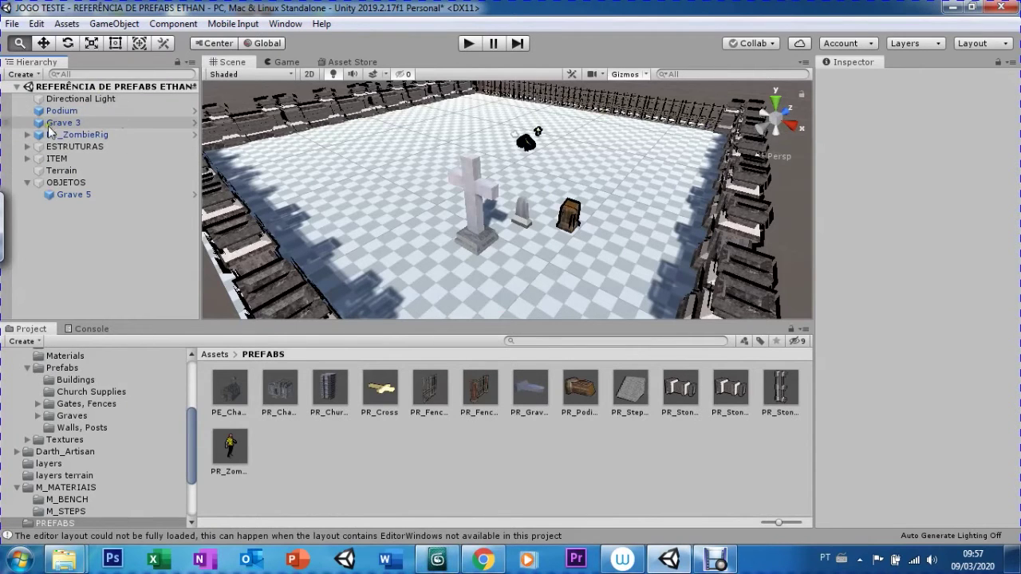
left_click(72, 111)
key("Delete")
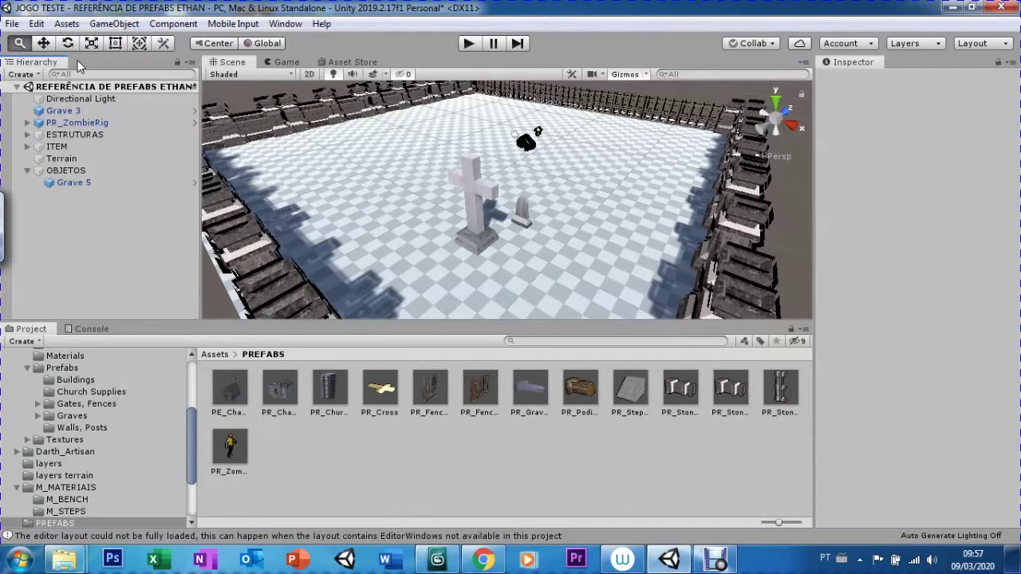
key("Delete")
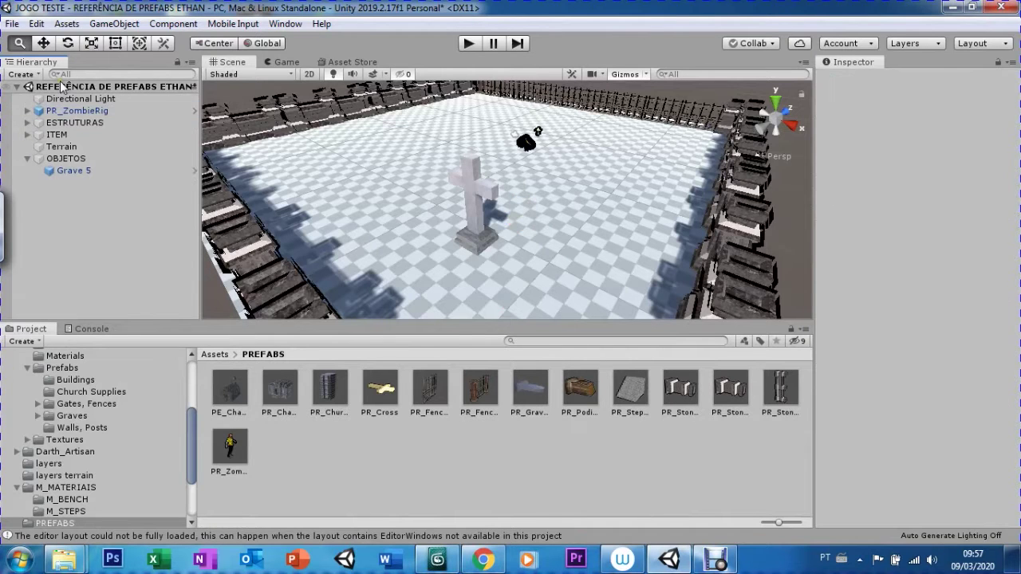
left_click(80, 172)
key("Delete")
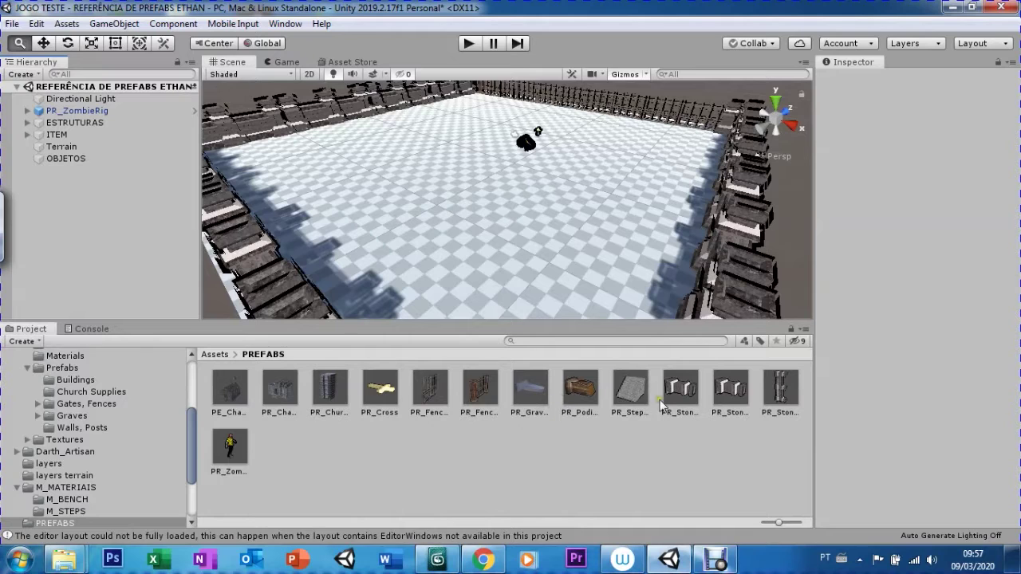
left_click(529, 405)
right_click(534, 447)
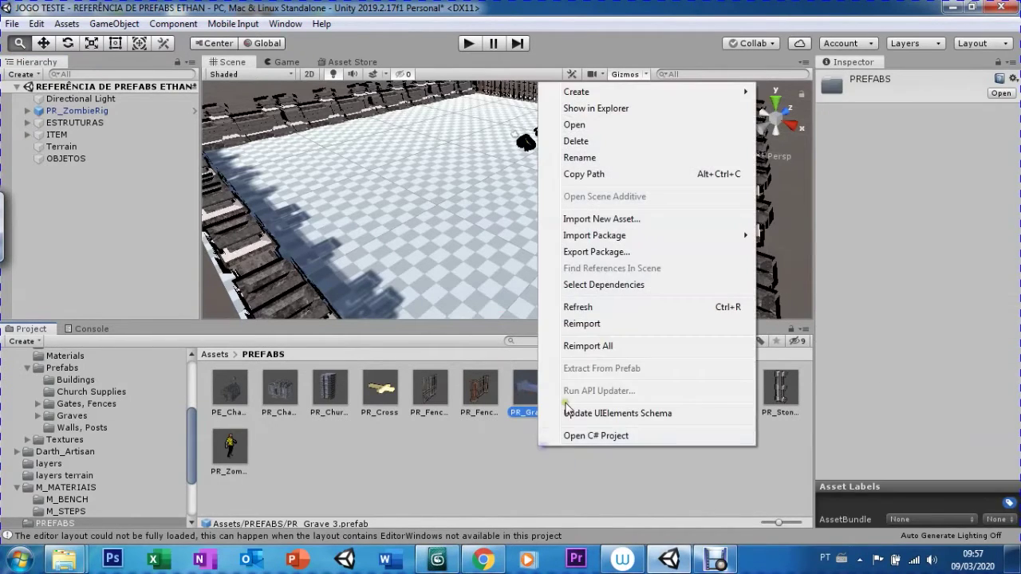
Add a PR_Chapel 2 instance to the scene, nested inside the OBJETOS group
left_click(498, 437)
mouse_move(280, 389)
left_mouse_down()
mouse_move(333, 169)
mouse_move(295, 162)
left_mouse_up()
left_click_drag(272, 391, 70, 118)
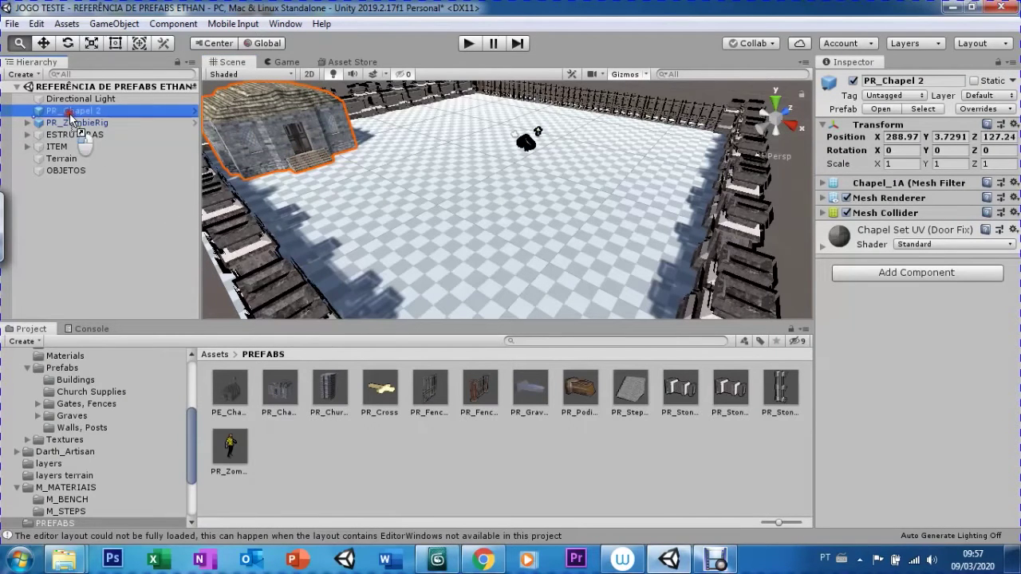
left_click_drag(71, 118, 65, 170)
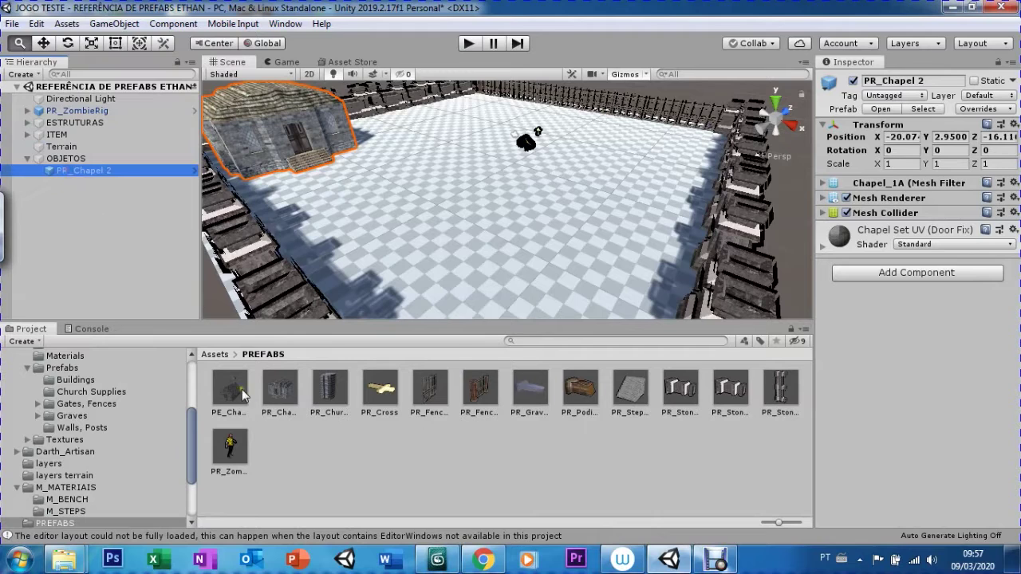
Place a PR_Grave 3 instance and check it through the game camera
left_click_drag(521, 393, 555, 139)
left_click(286, 61)
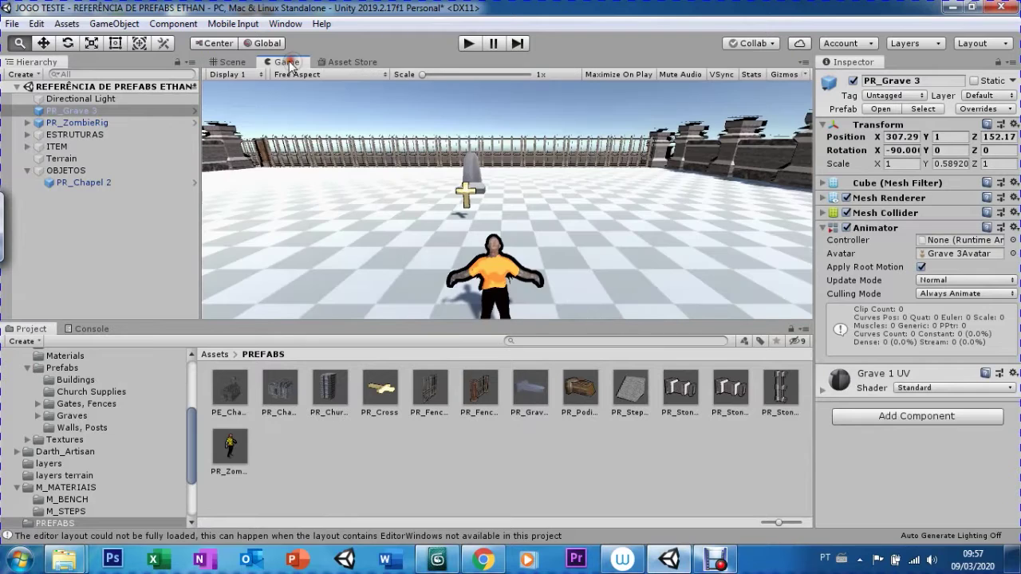
left_click(227, 63)
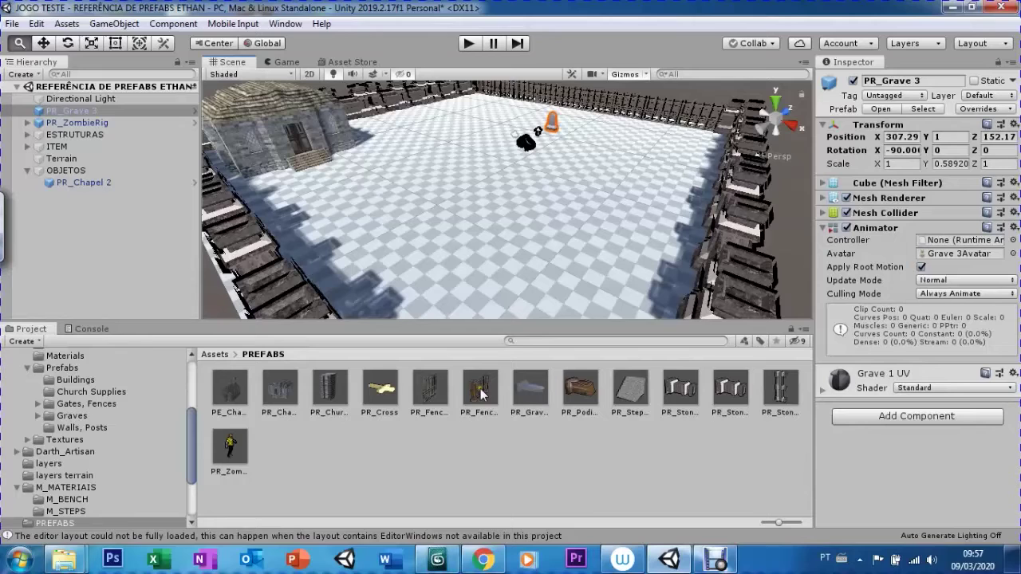
Place PR_Church 2 Closed near the far fence with Z rotation 90
left_click_drag(325, 385, 561, 137)
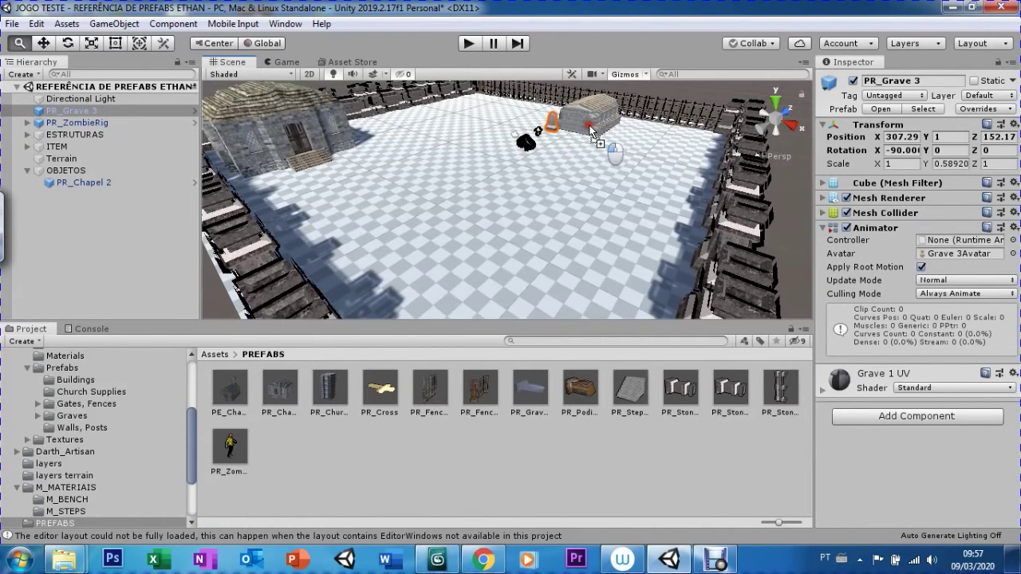
mouse_move(561, 137)
left_mouse_down()
mouse_move(608, 118)
mouse_move(592, 142)
left_mouse_up()
key("e")
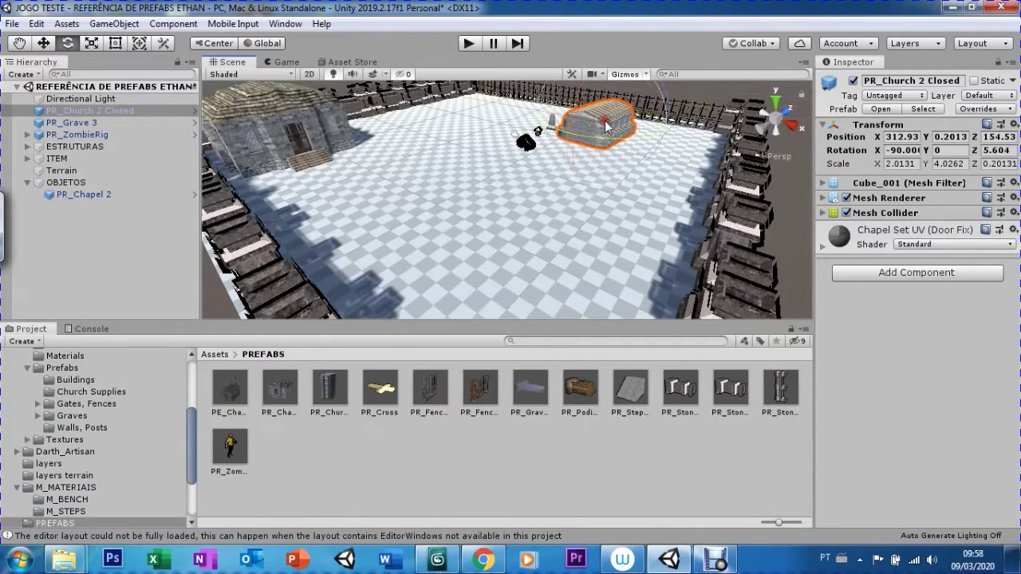
left_click(992, 150)
type("0")
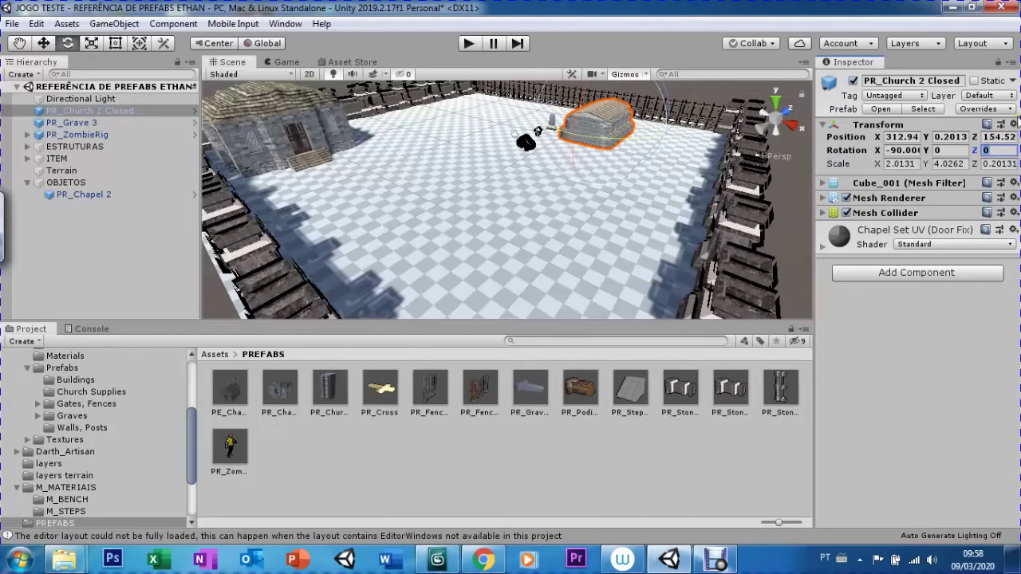
type("90")
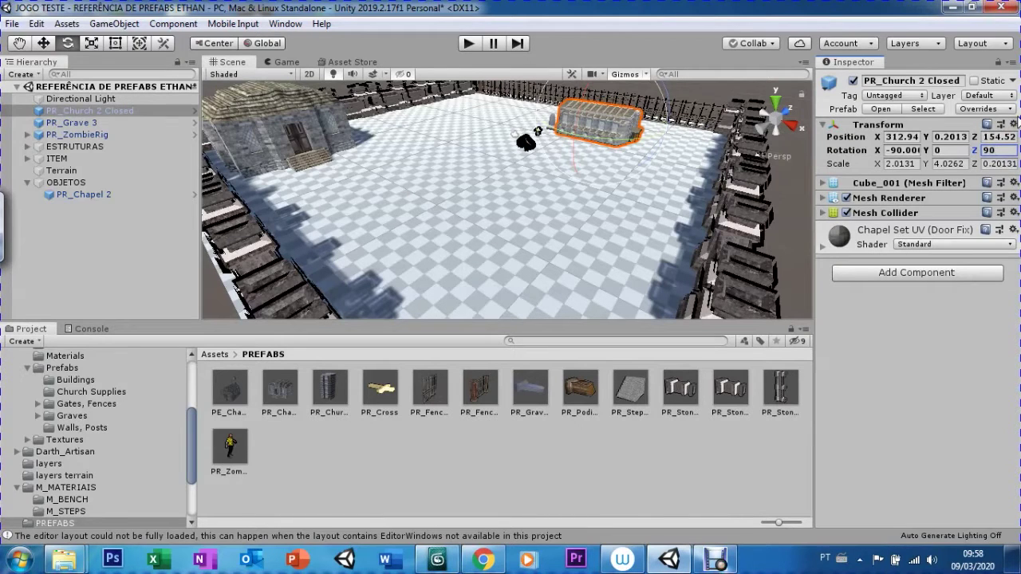
Preview the church in Game view, then slide it right to X 319.72
left_click(285, 62)
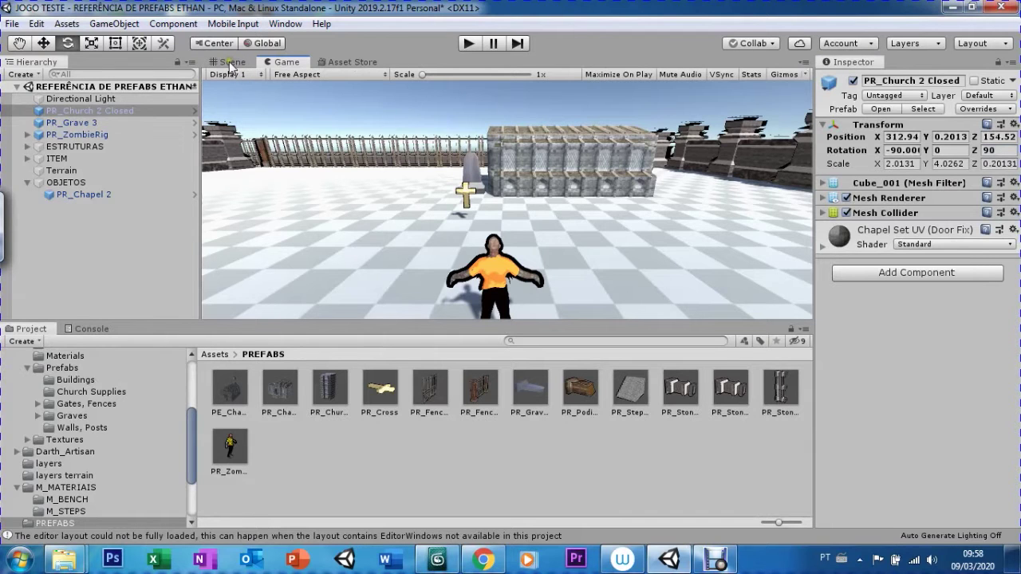
left_click(232, 64)
key("w")
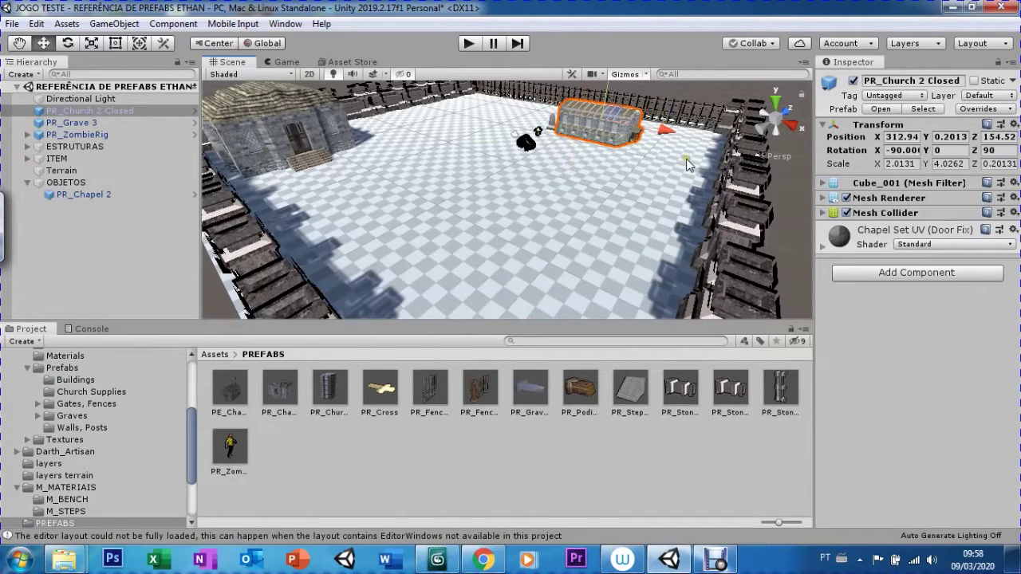
left_click_drag(658, 131, 714, 144)
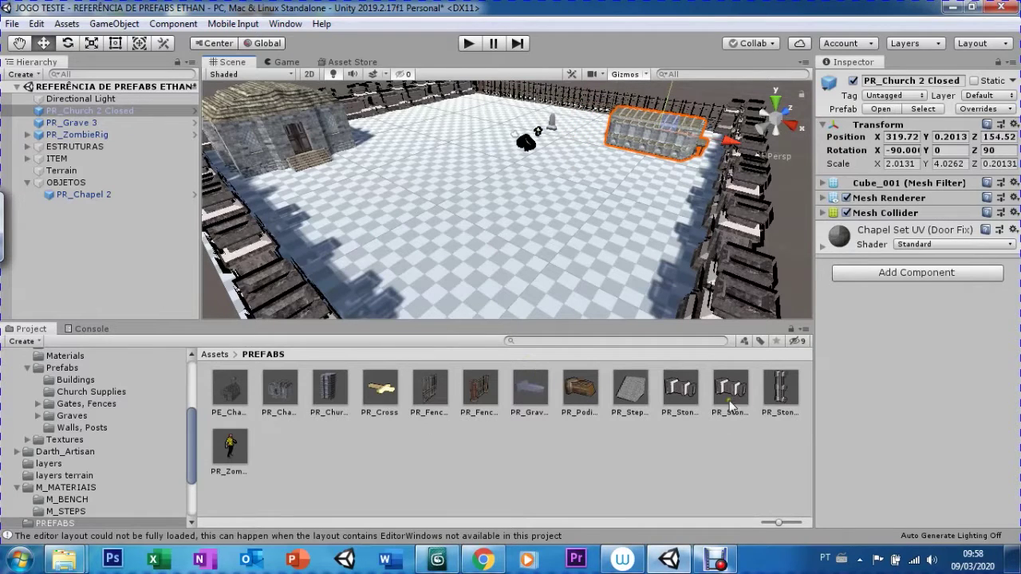
left_click(232, 397)
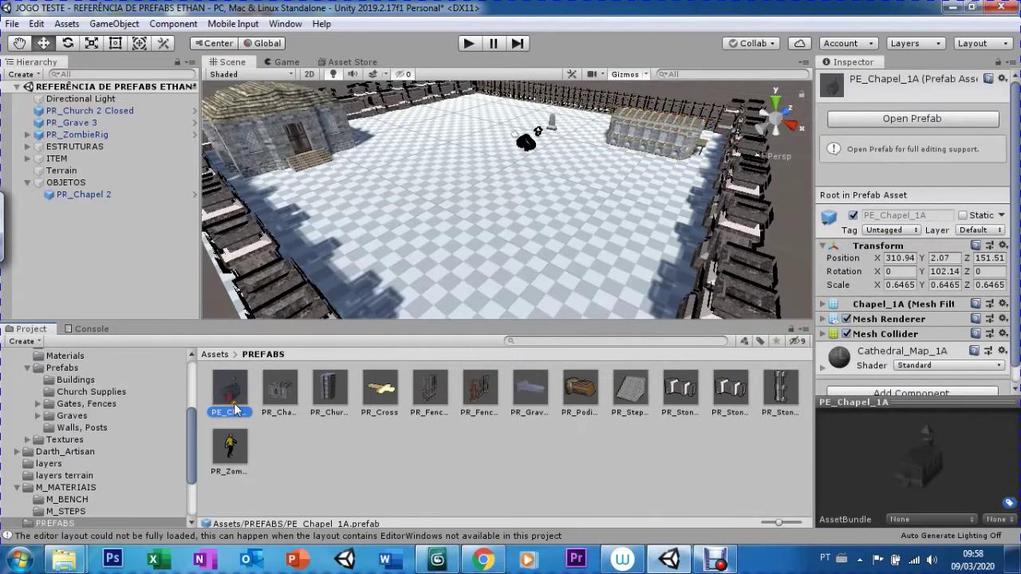
Give the PE_Chapel_1A material the Toon/Basic Outline shader with outline width 0.0132
left_click(838, 358)
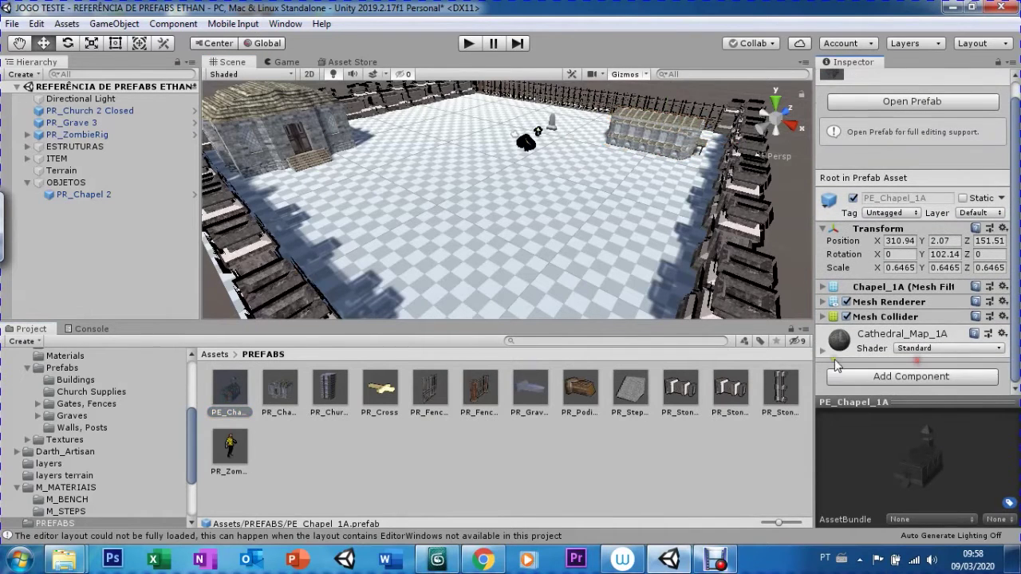
left_click(934, 348)
left_click(1017, 209)
scroll(1017, 209, "down", 1)
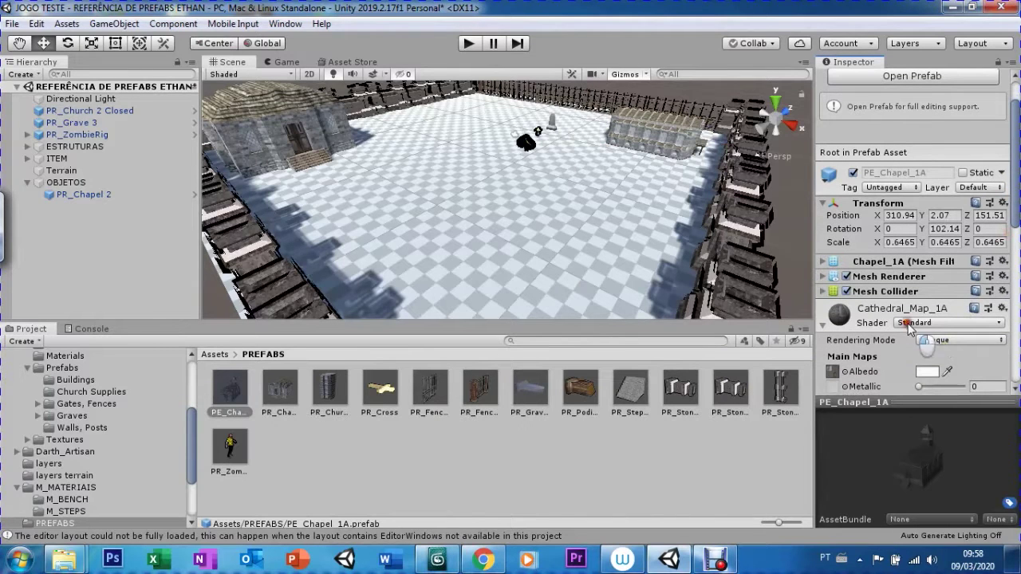
left_click(910, 323)
left_click(862, 489)
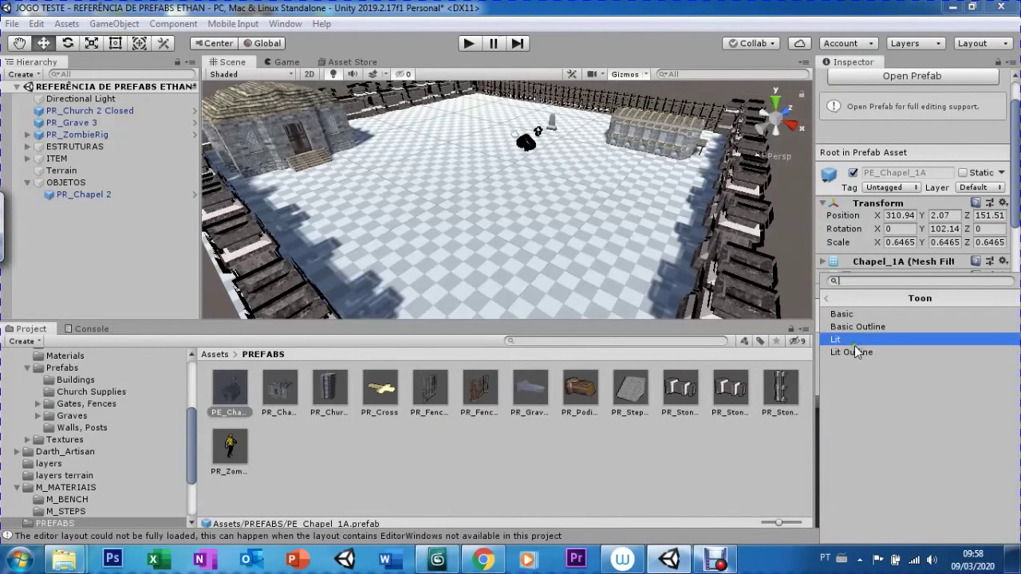
left_click(860, 331)
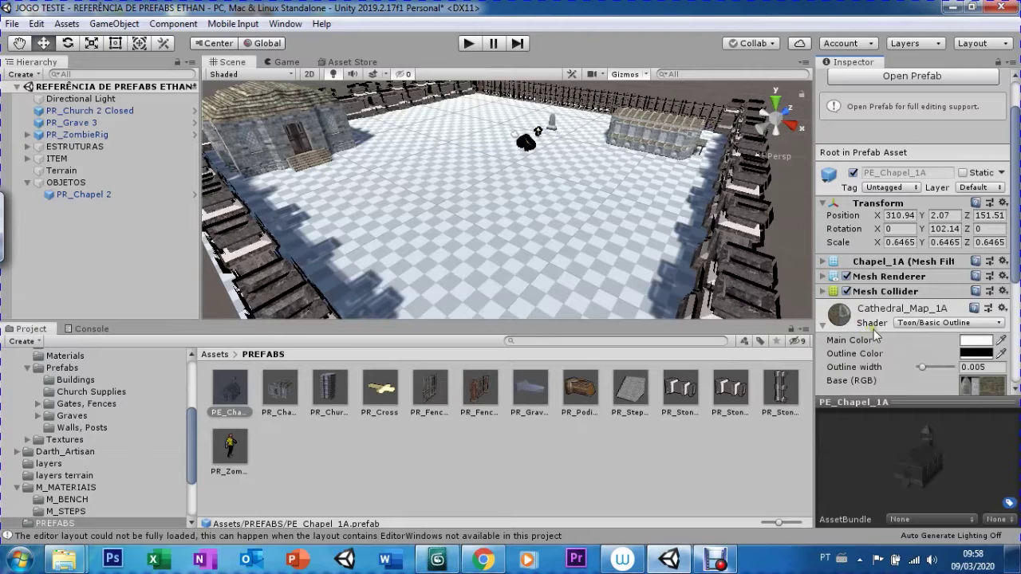
left_click_drag(927, 372, 932, 374)
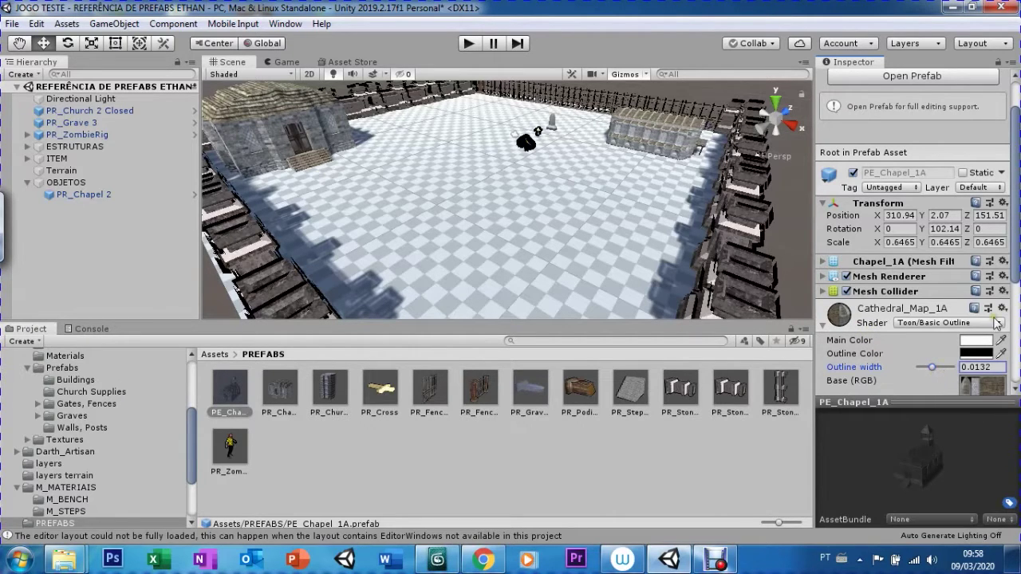
left_click_drag(1018, 259, 1007, 373)
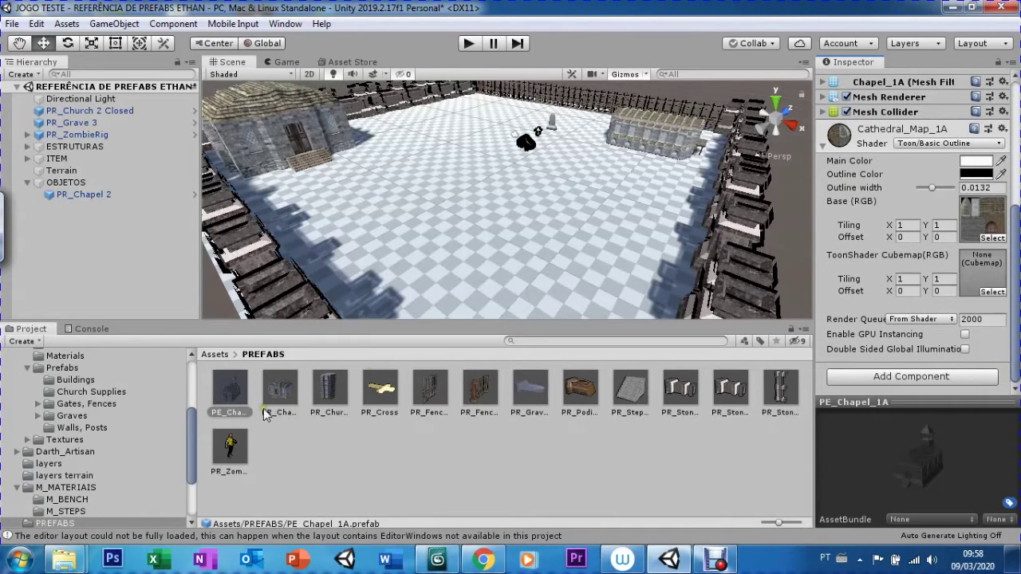
Place a PE_Chapel_1A copy in the courtyard centre, then select PR_Chapel 2
left_click_drag(223, 392, 499, 245)
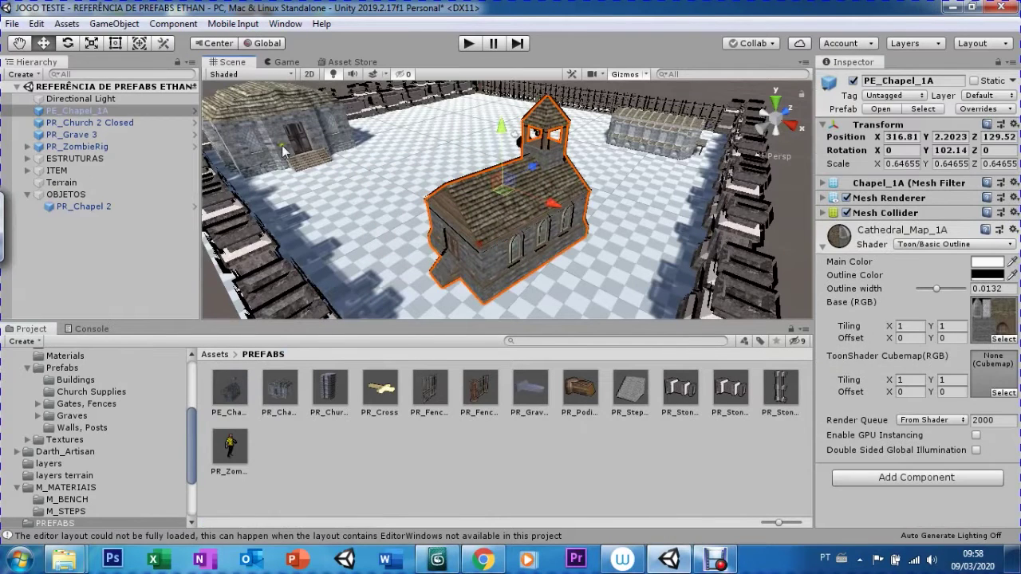
left_click(283, 146)
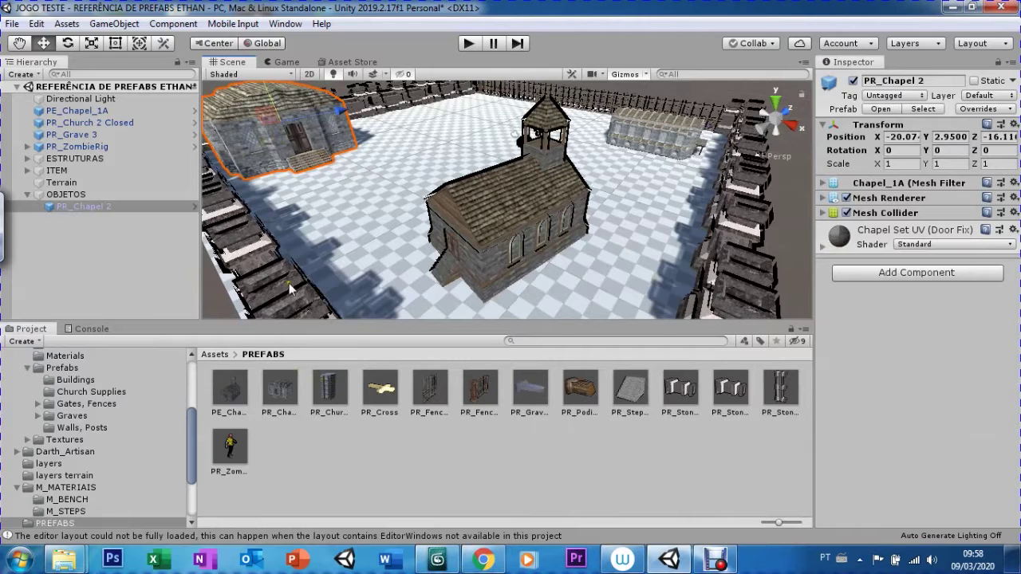
left_click(275, 390)
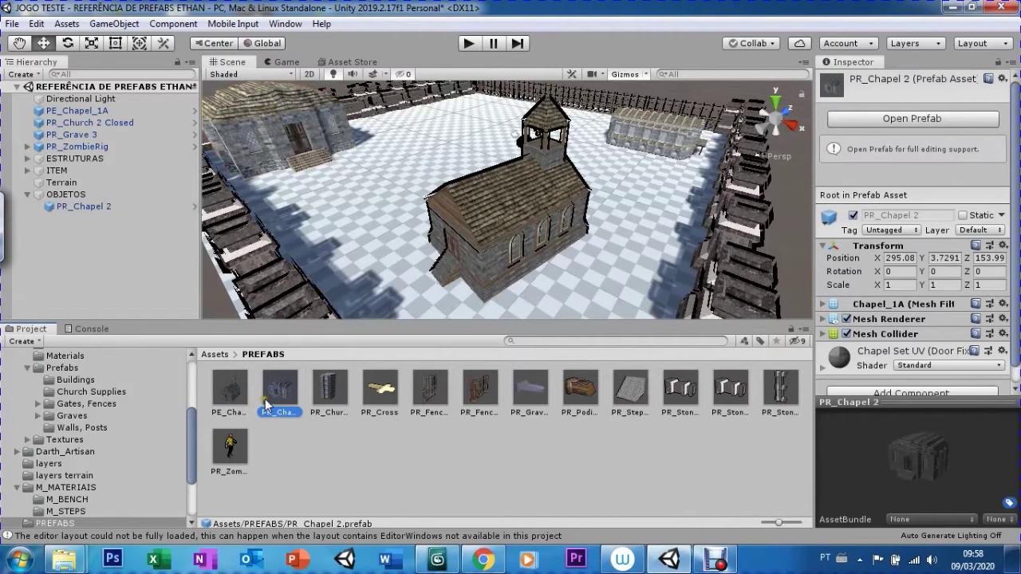
Switch PR_Chapel 2 to the Toon/Basic Outline shader, then drag a grave prefab into the yard
left_click(918, 365)
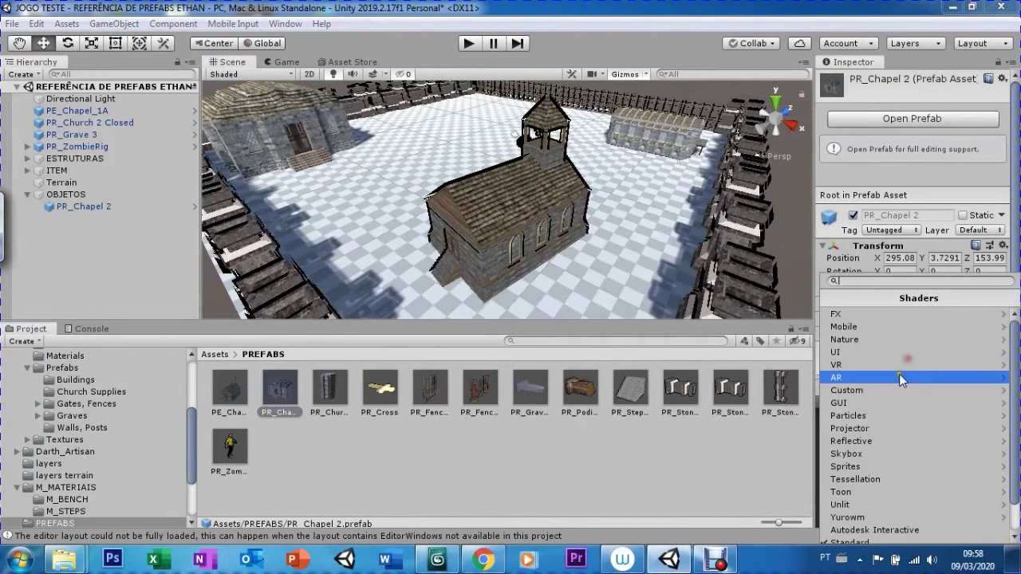
left_click(867, 490)
left_click(868, 327)
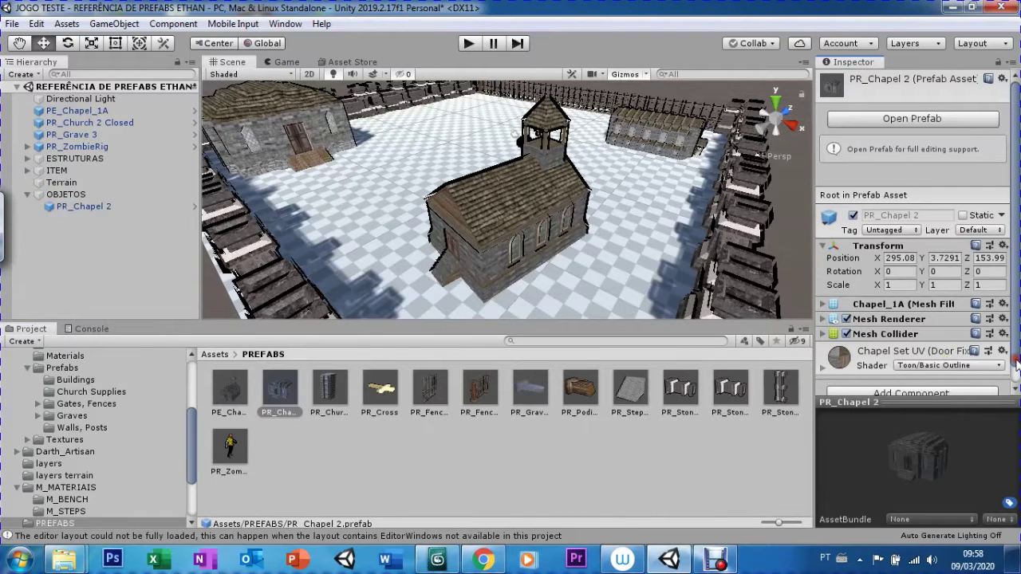
scroll(1003, 351, "down", 1)
left_click(823, 350)
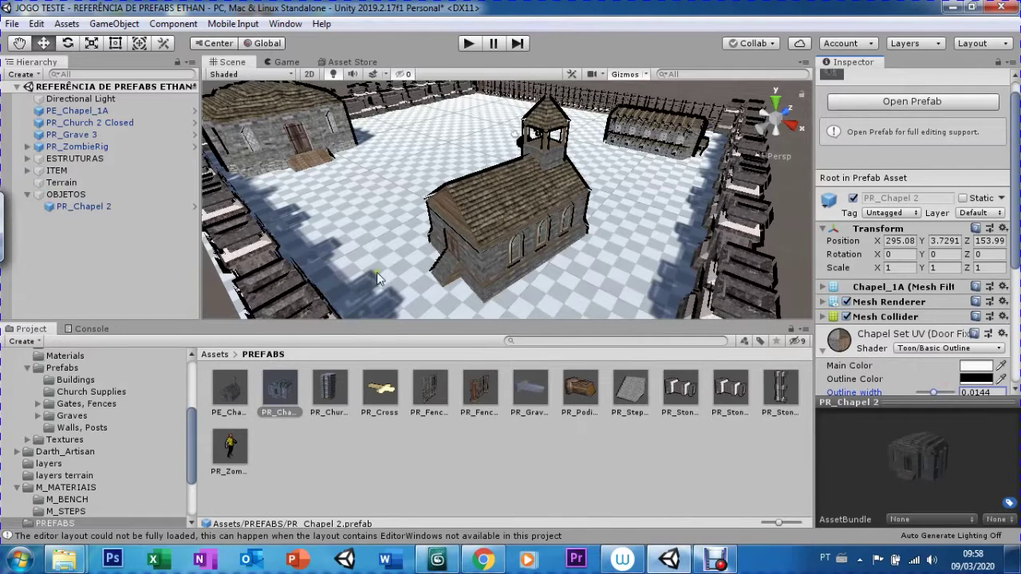
left_click(823, 317)
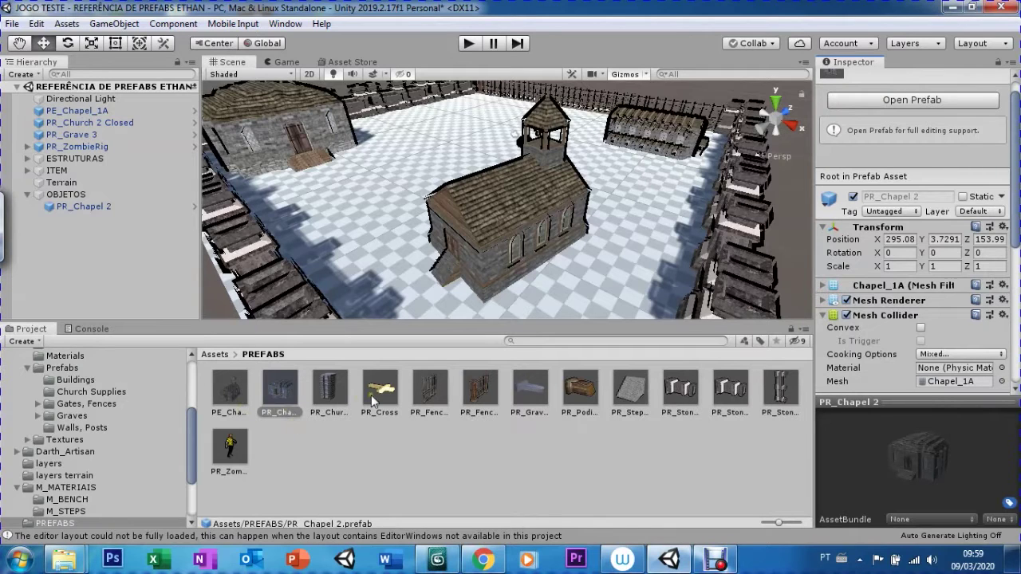
left_click_drag(526, 399, 359, 227)
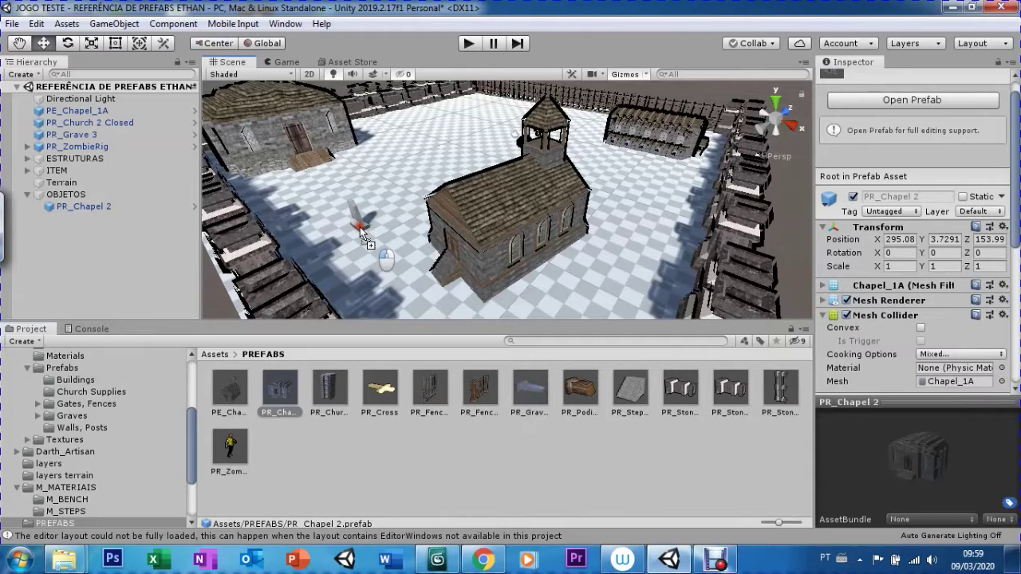
Place a PR_Grave beside the chapel and a Cemetery Kit Grave 5 cross right of the chapel
mouse_move(360, 226)
left_mouse_down()
mouse_move(366, 238)
mouse_move(50, 75)
left_mouse_up()
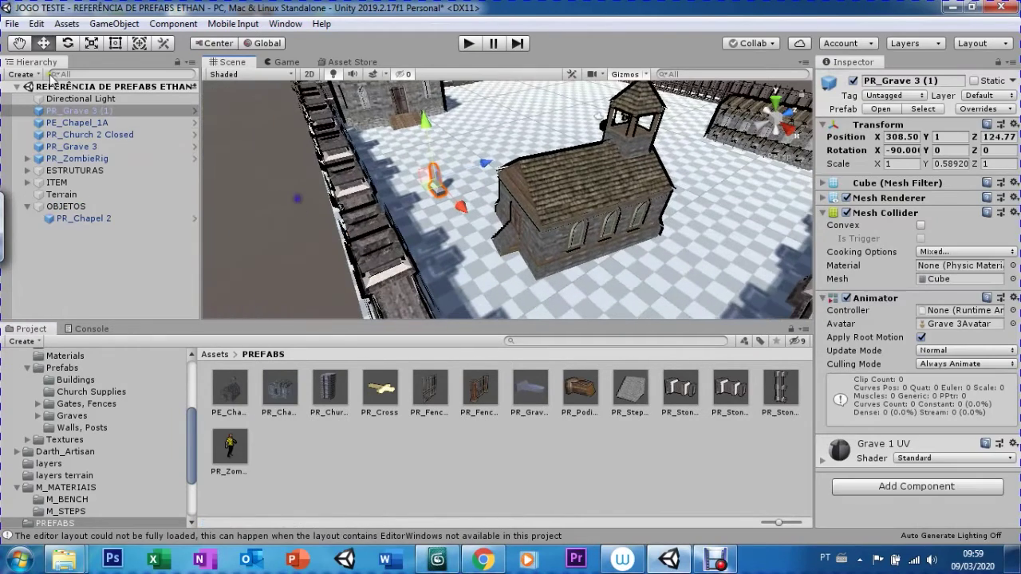
scroll(468, 211, "down", 5)
scroll(468, 212, "up", 6)
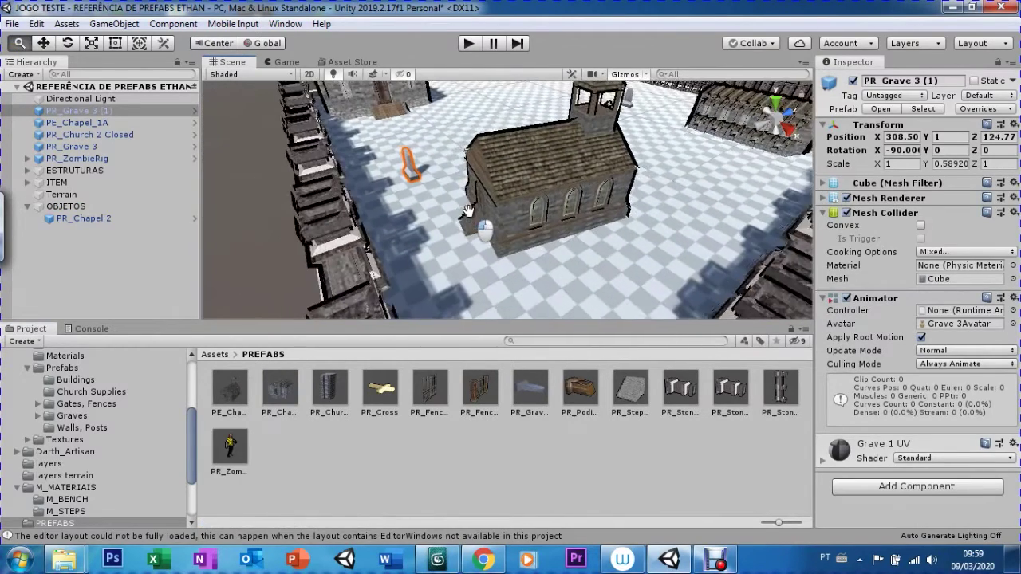
scroll(469, 211, "up", 1)
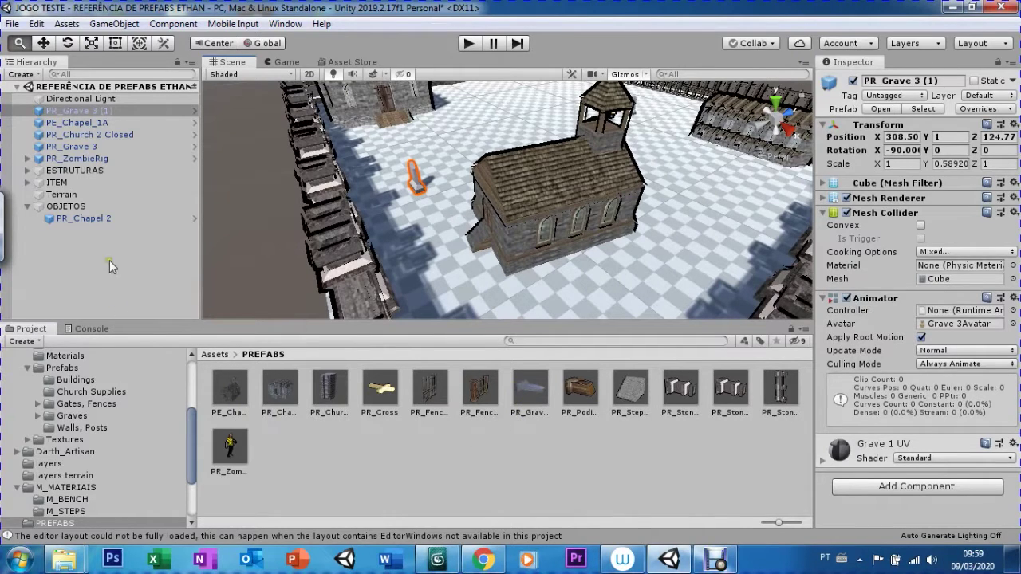
left_click(213, 359)
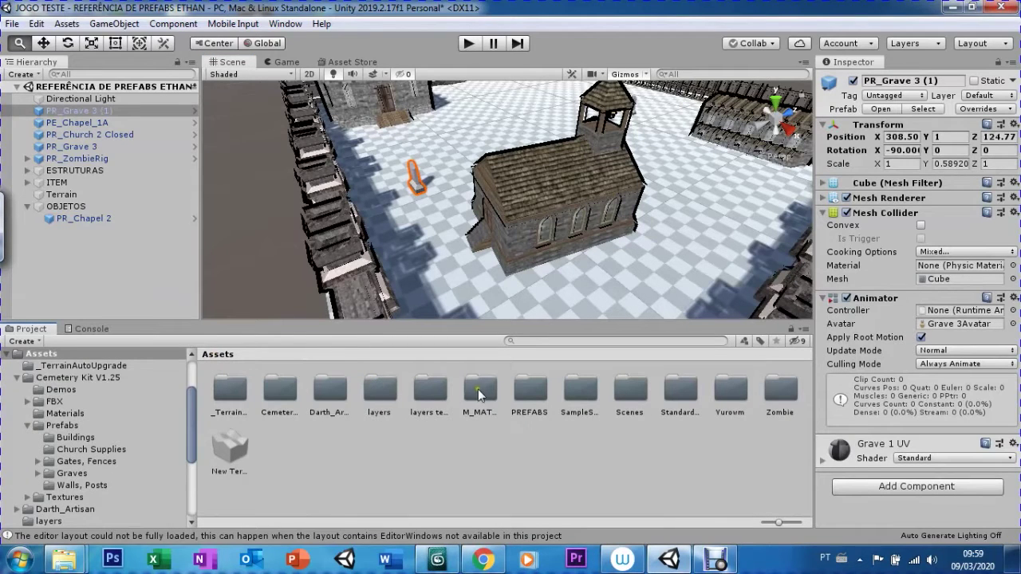
double_click(280, 392)
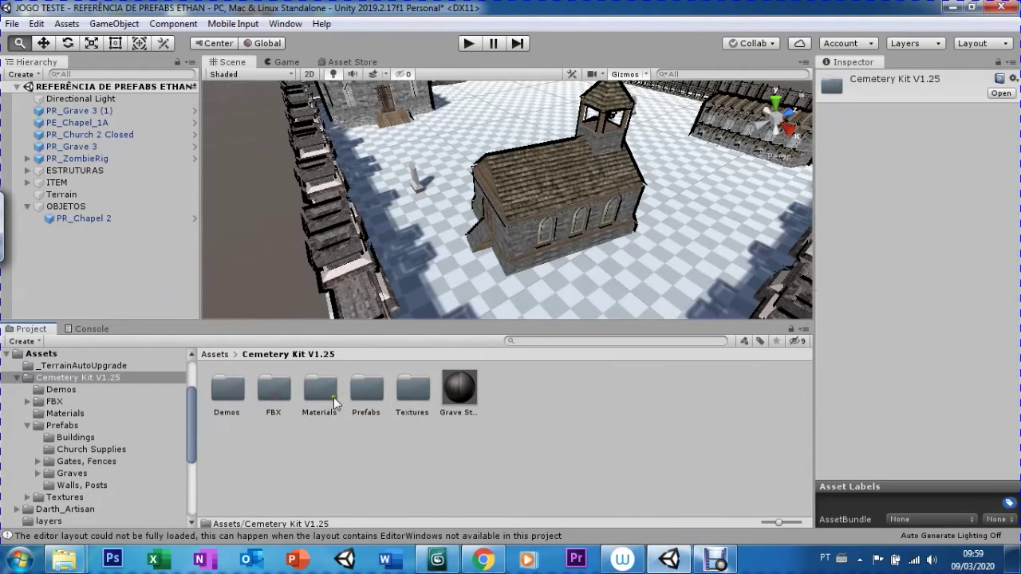
double_click(359, 389)
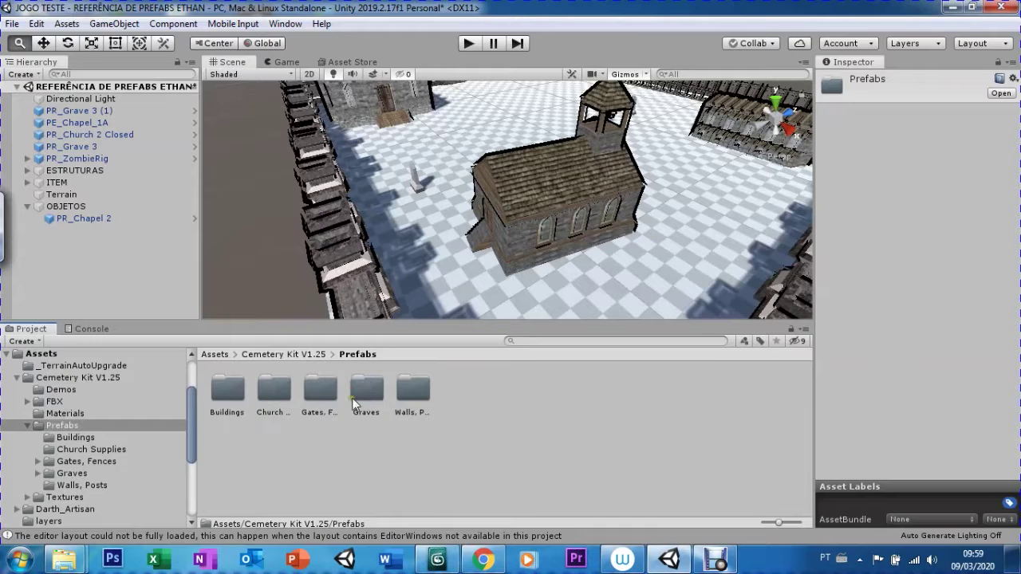
double_click(357, 400)
left_click_drag(549, 378, 688, 241)
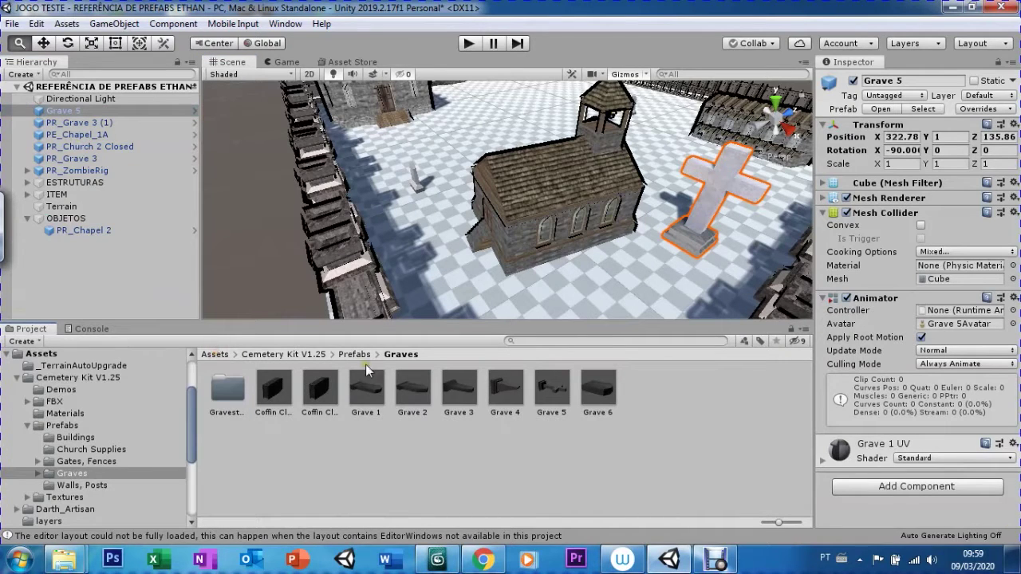
Save the Grave 5 cross as an Original Prefab in the PREFABS folder
left_click(214, 356)
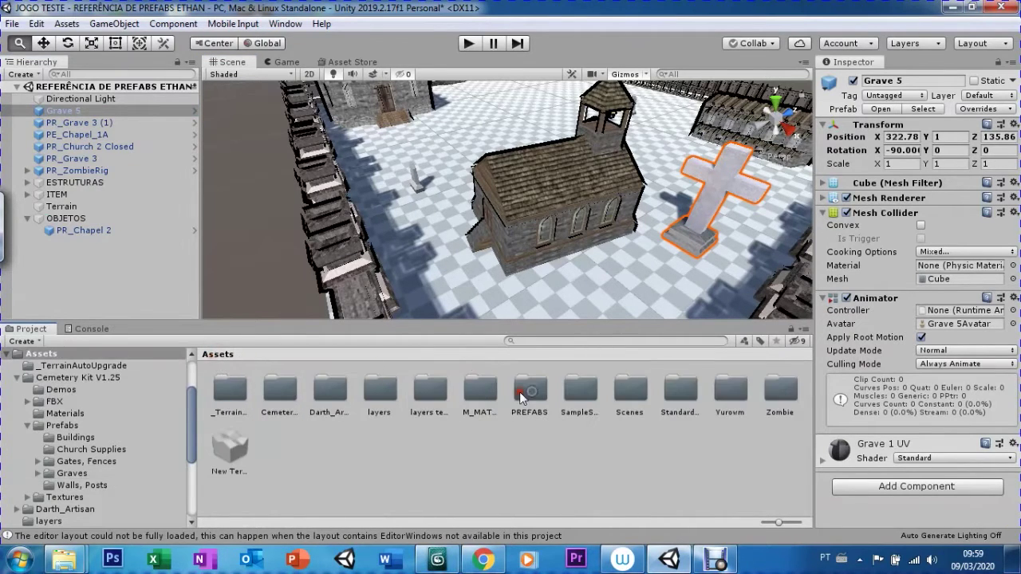
left_click(519, 391)
left_click(40, 111)
left_click_drag(40, 111, 529, 407)
left_click(484, 308)
double_click(519, 383)
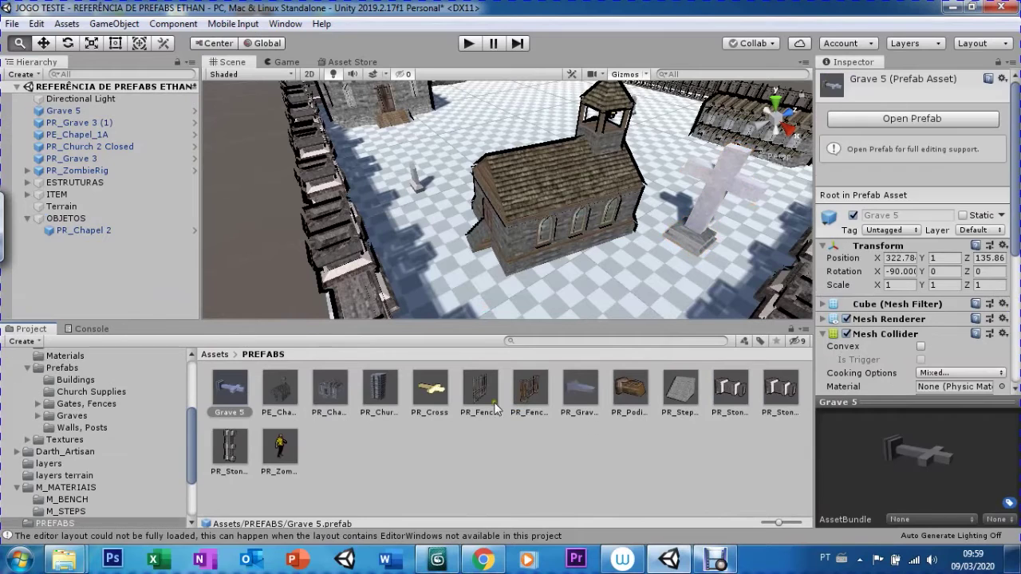
Rename the new Grave 5 prefab to PR_Grave 5
left_click(227, 421)
left_click(228, 418)
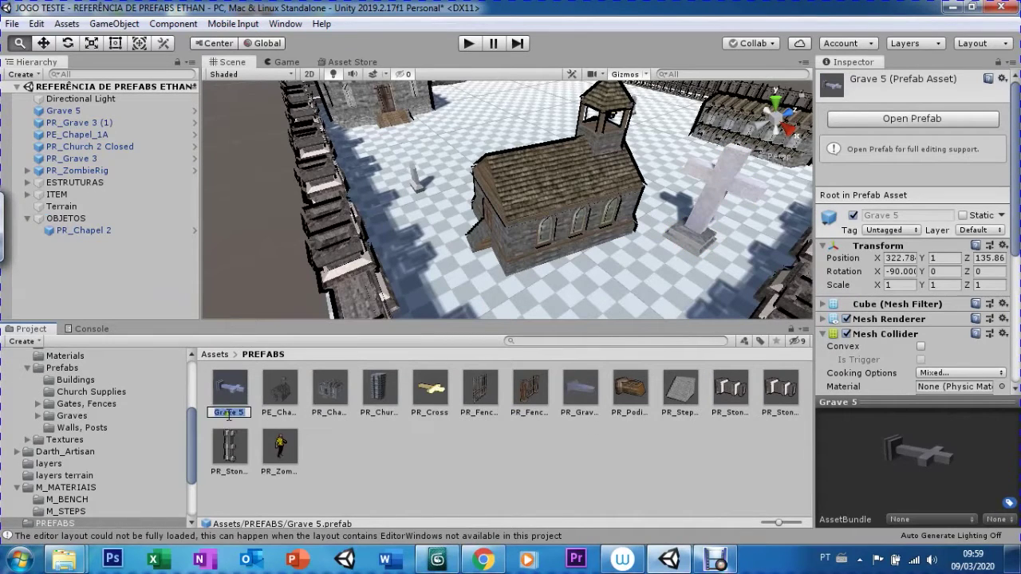
type("PR_")
key("Return")
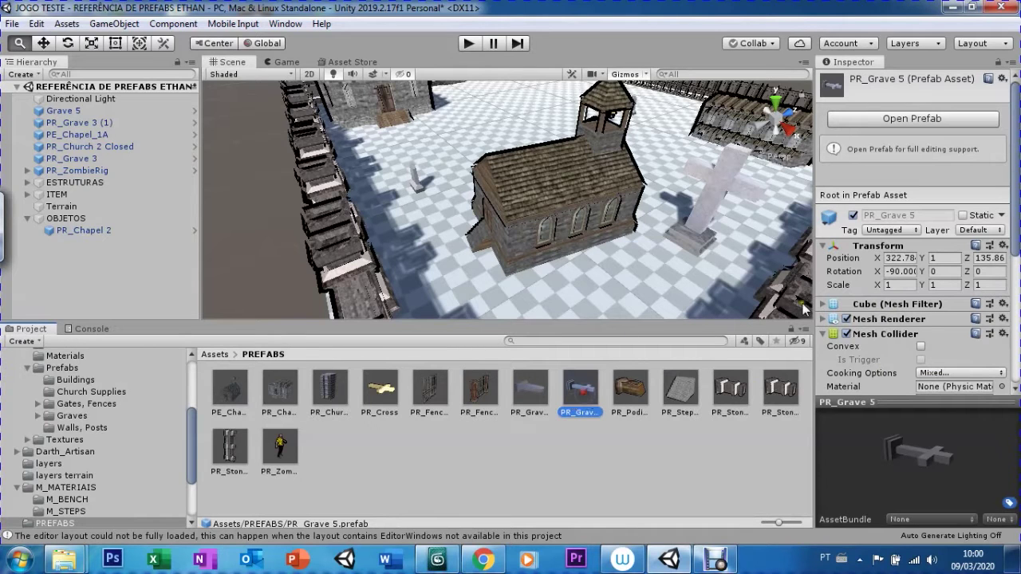
Switch Grave 1 UV to Toon/Basic Outline with outline width 0.0106, then delete the Grave 5 cross
left_click(1014, 239)
scroll(1001, 251, "down", 5)
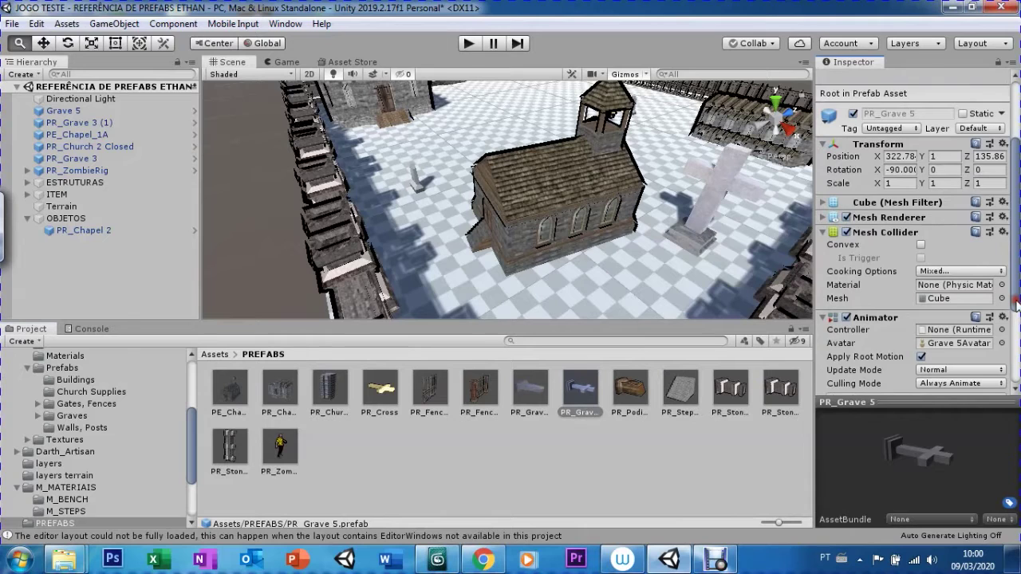
scroll(1015, 303, "down", 4)
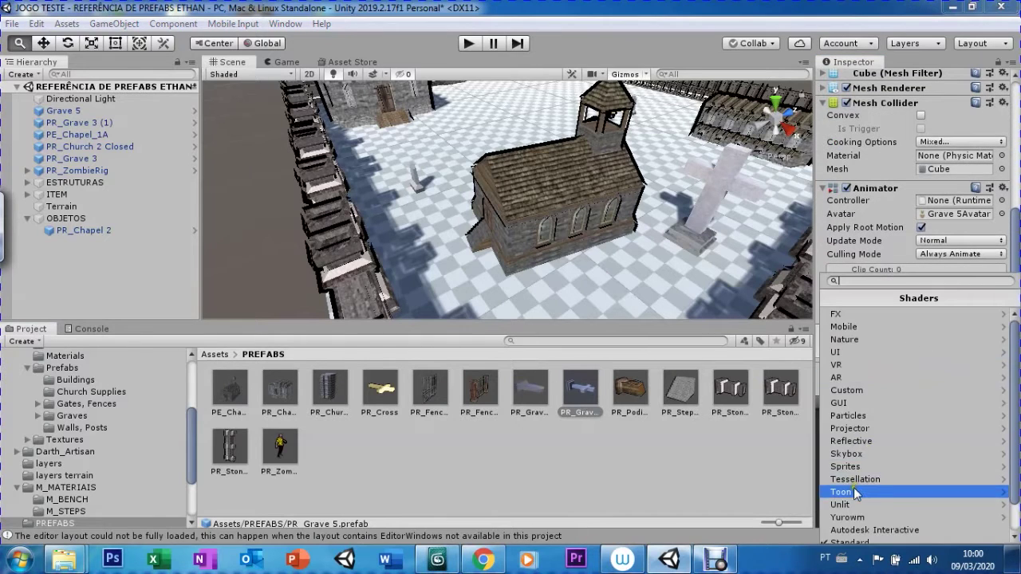
left_click(853, 489)
left_click(873, 330)
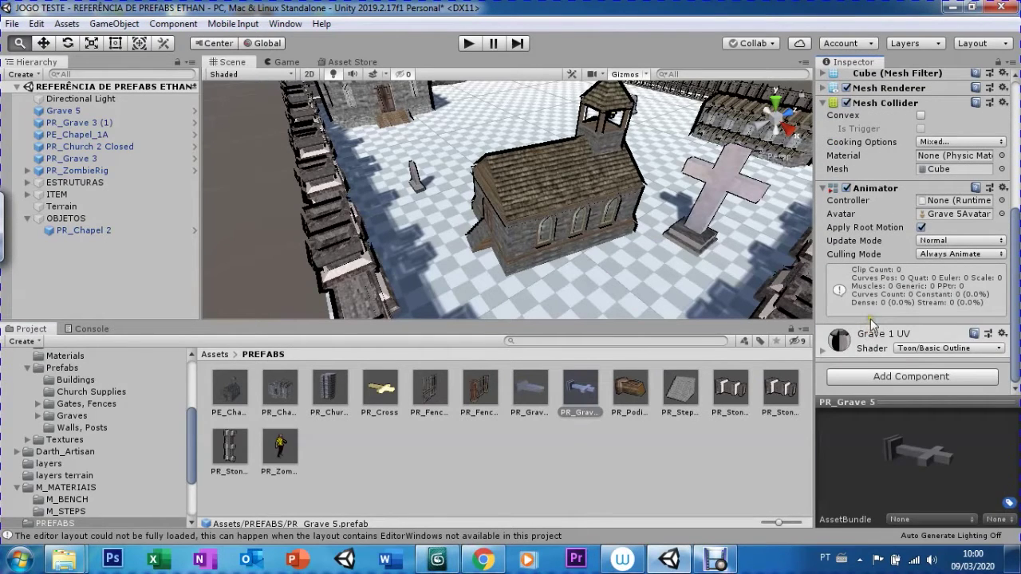
left_click(822, 351)
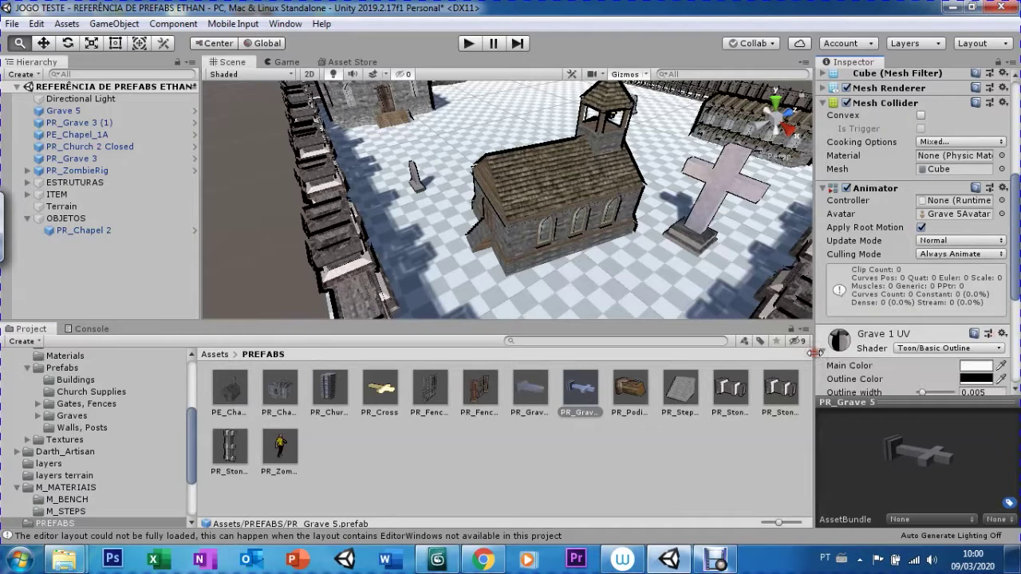
left_click_drag(923, 391, 935, 397)
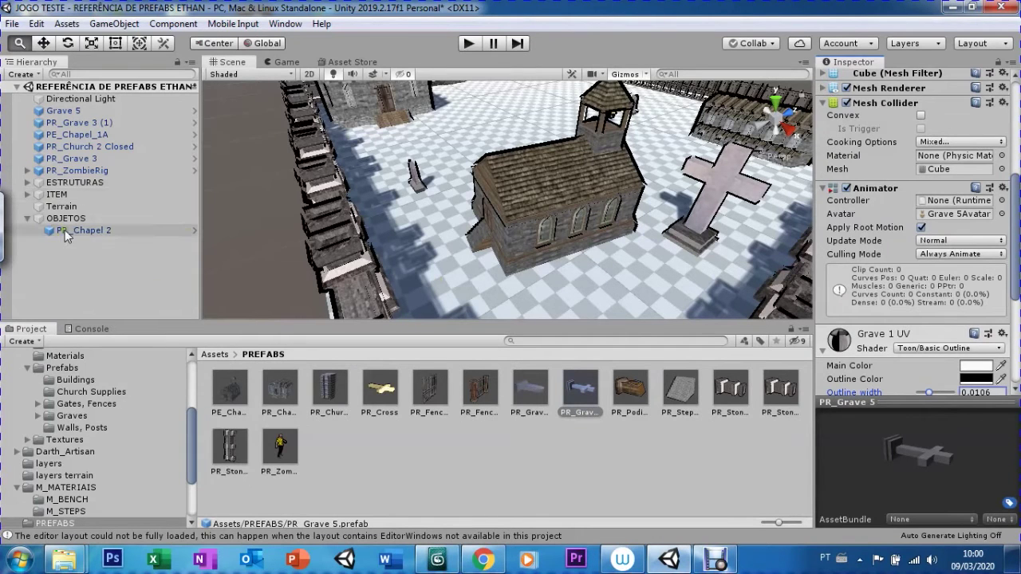
left_click_drag(56, 111, 92, 95)
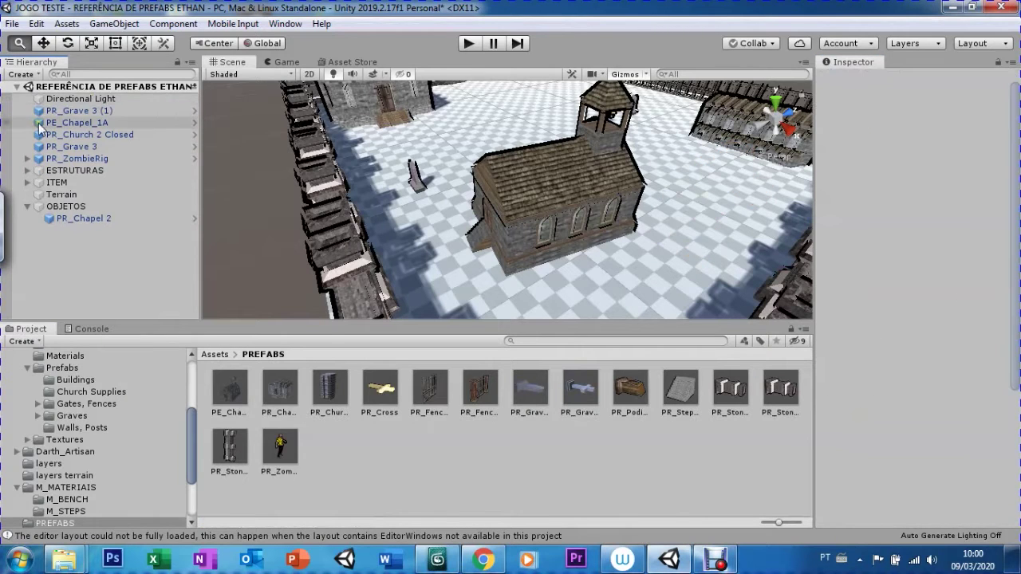
Move the selected graves and chapels down below the OBJETOS group in the Hierarchy
left_click(80, 111)
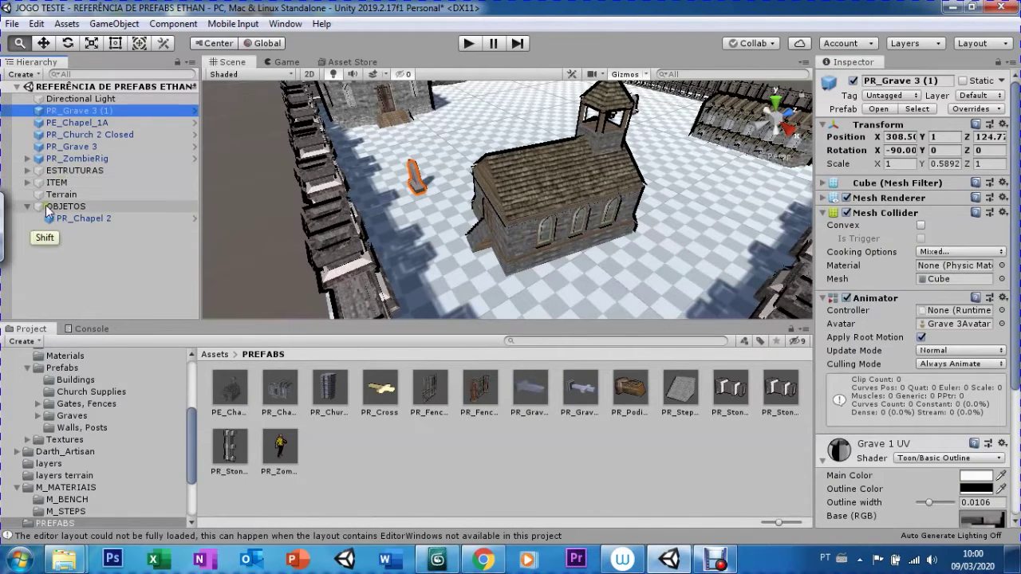
left_click(51, 161, "shift")
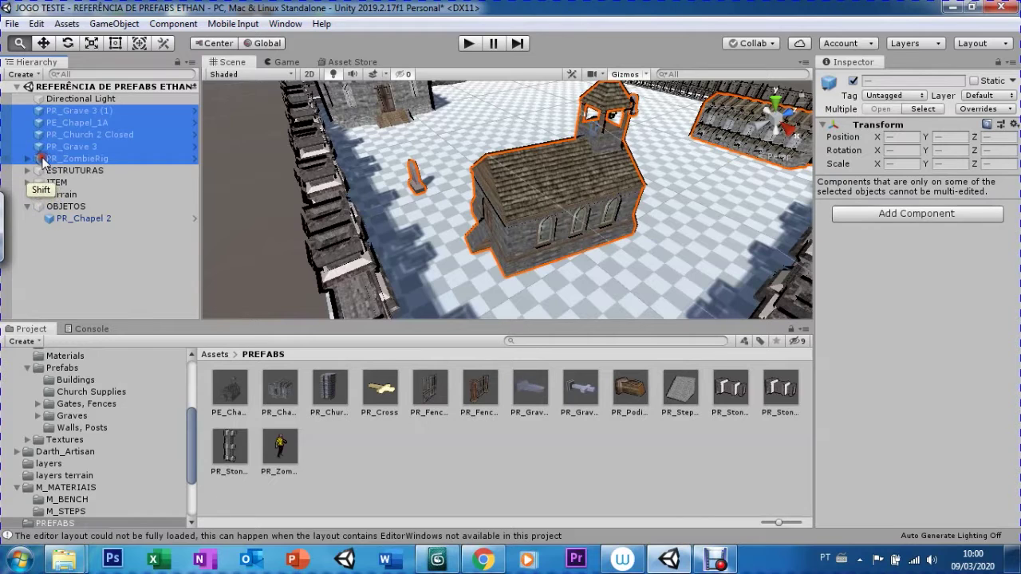
left_click(48, 148, "shift")
left_click_drag(41, 149, 64, 211)
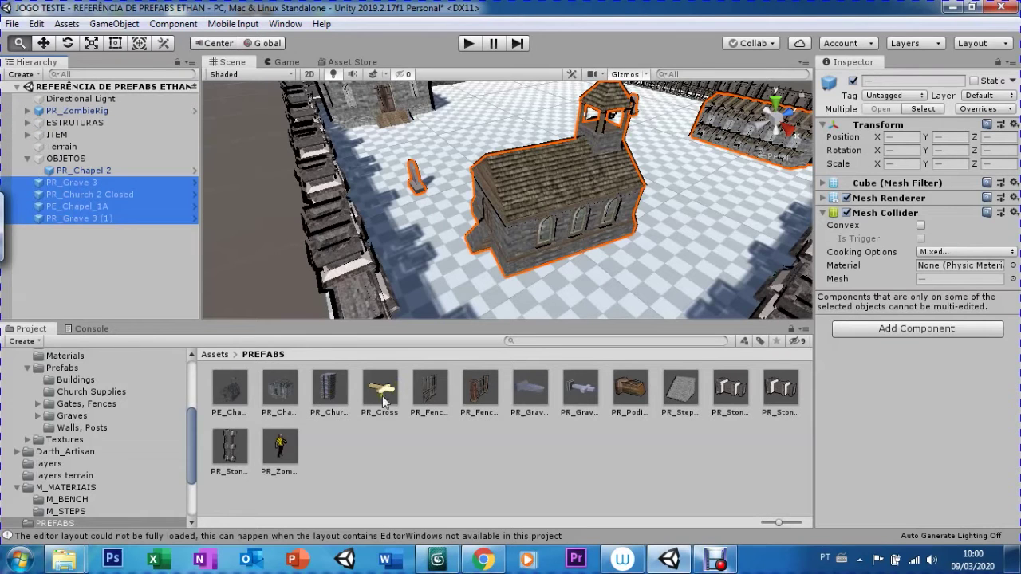
Place a new PR_Grave 5 cross beside the church, keeping PR_ZombieRig outside OBJETOS
left_click_drag(585, 387, 638, 271)
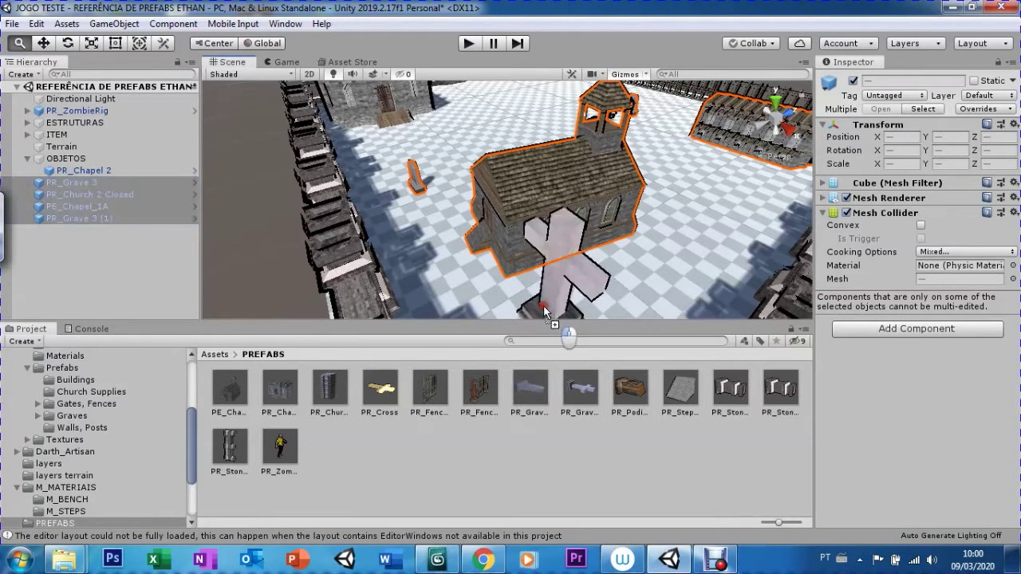
left_click_drag(638, 271, 685, 236)
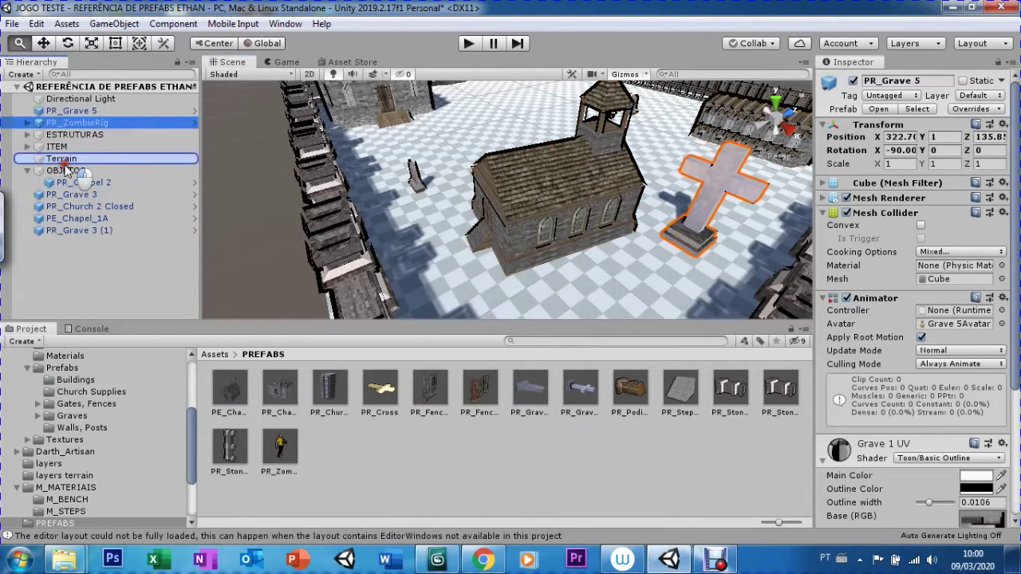
left_click_drag(37, 121, 55, 186)
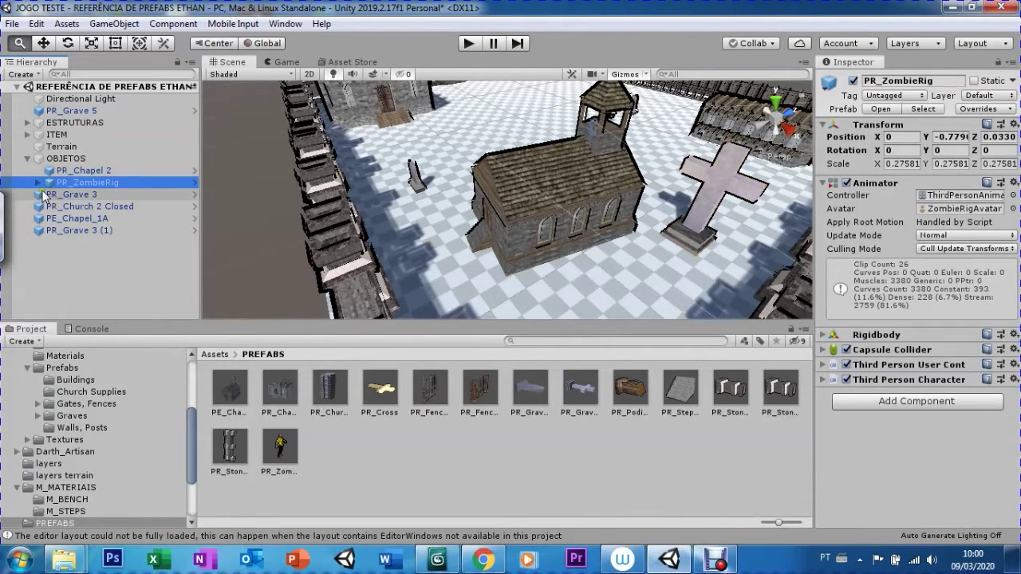
left_click(37, 184)
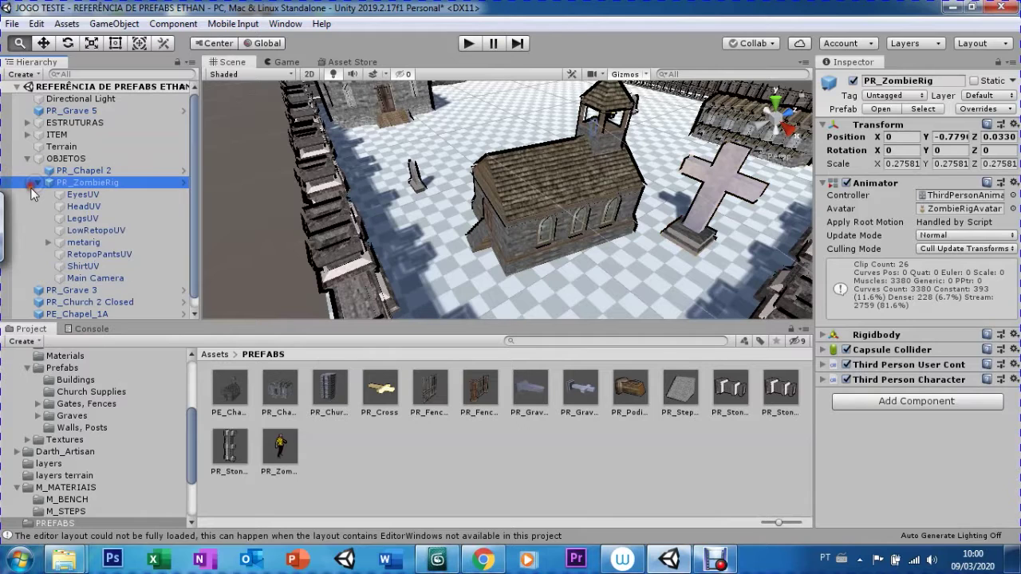
left_click(36, 185)
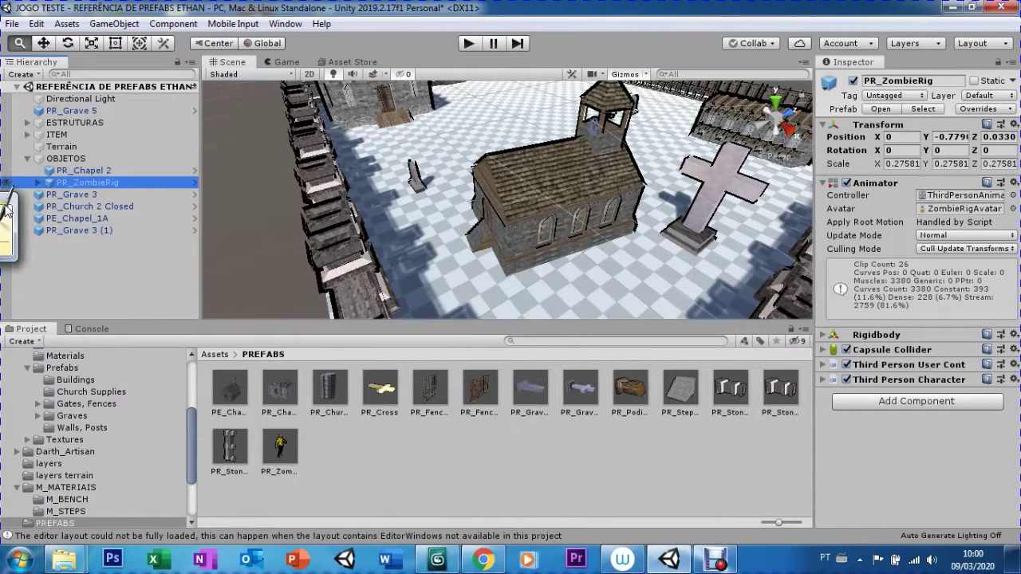
key("ctrl+z")
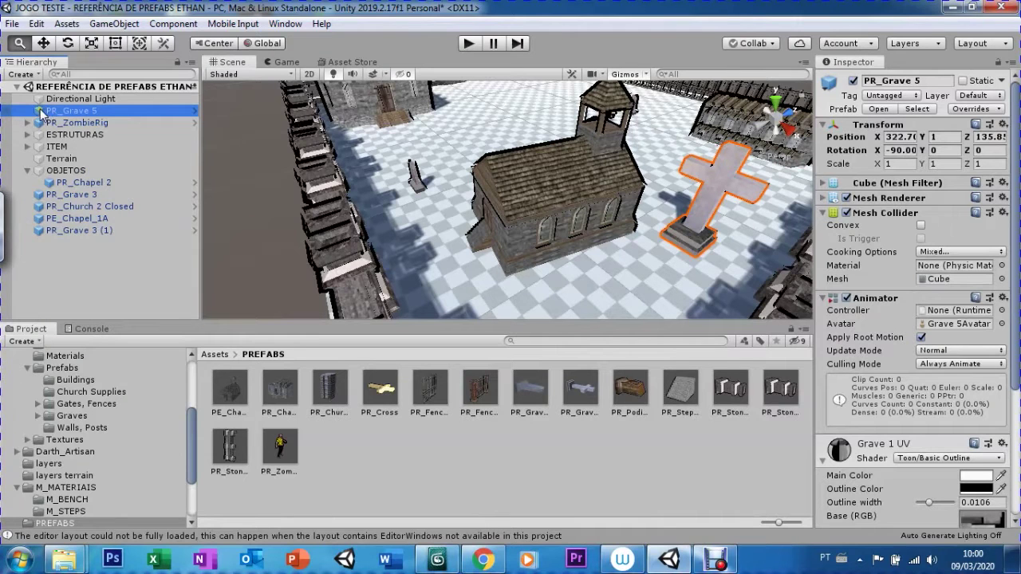
Put PR_Grave 5 inside the OBJETOS group
left_click_drag(70, 111, 65, 188)
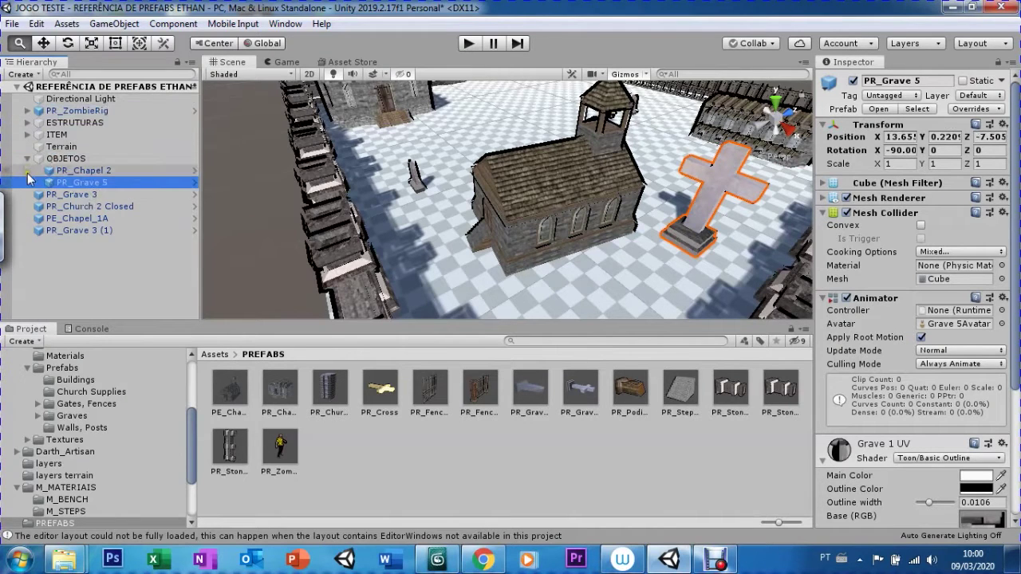
left_click(27, 159)
left_click(41, 165)
left_click(27, 159)
left_click(27, 158)
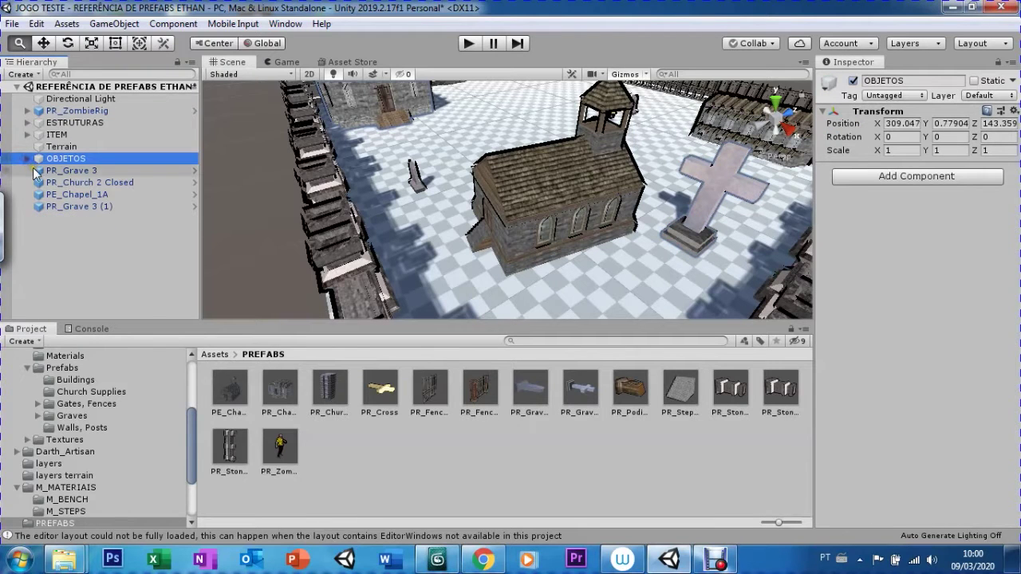
left_click(41, 183)
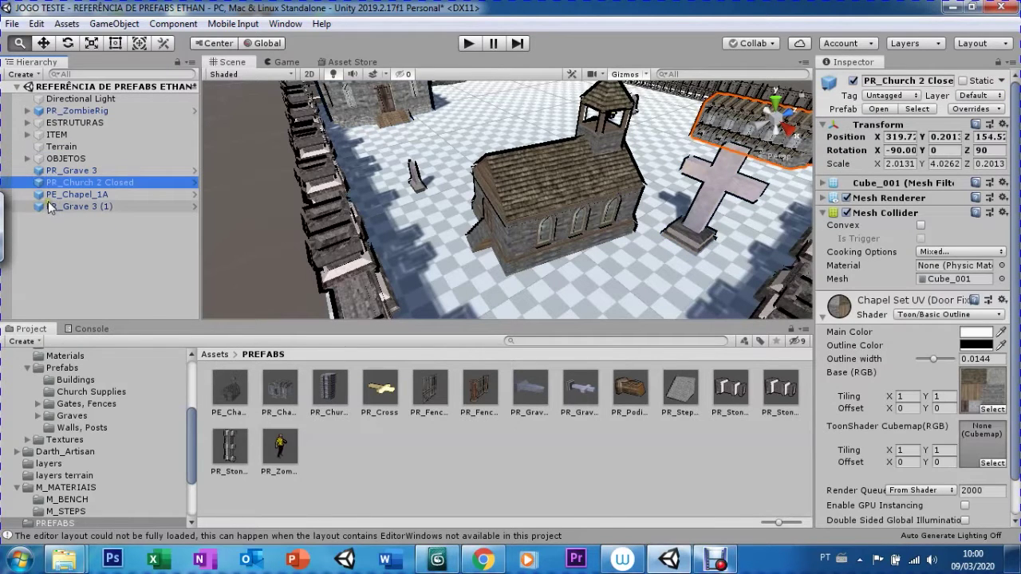
left_click(48, 207, "shift")
left_click_drag(41, 206, 29, 182)
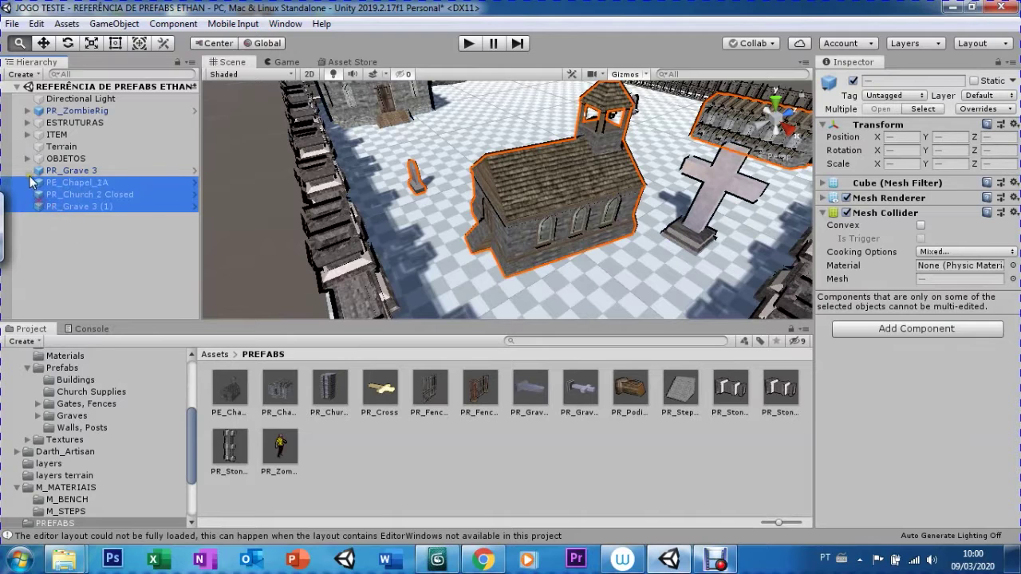
key("ctrl+z")
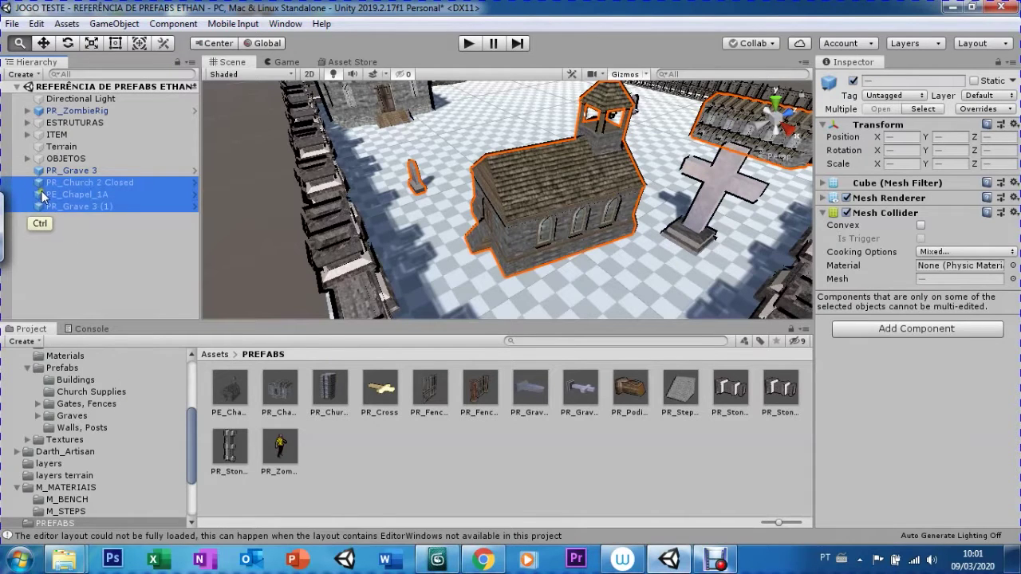
Move PR_Grave 3 into the OBJETOS group
left_click(38, 183)
left_click_drag(38, 183, 28, 170)
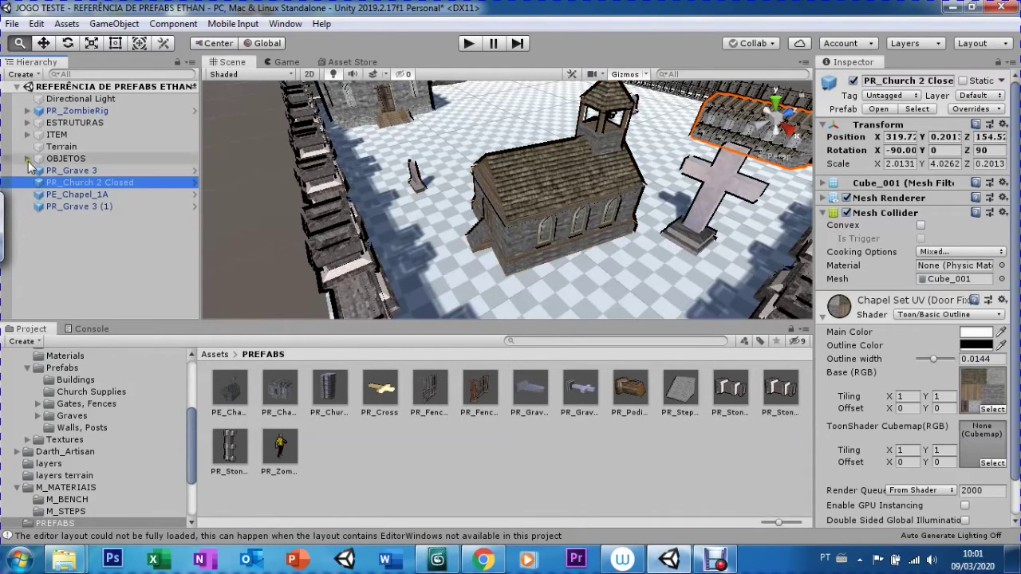
left_click(26, 158)
left_click(55, 159)
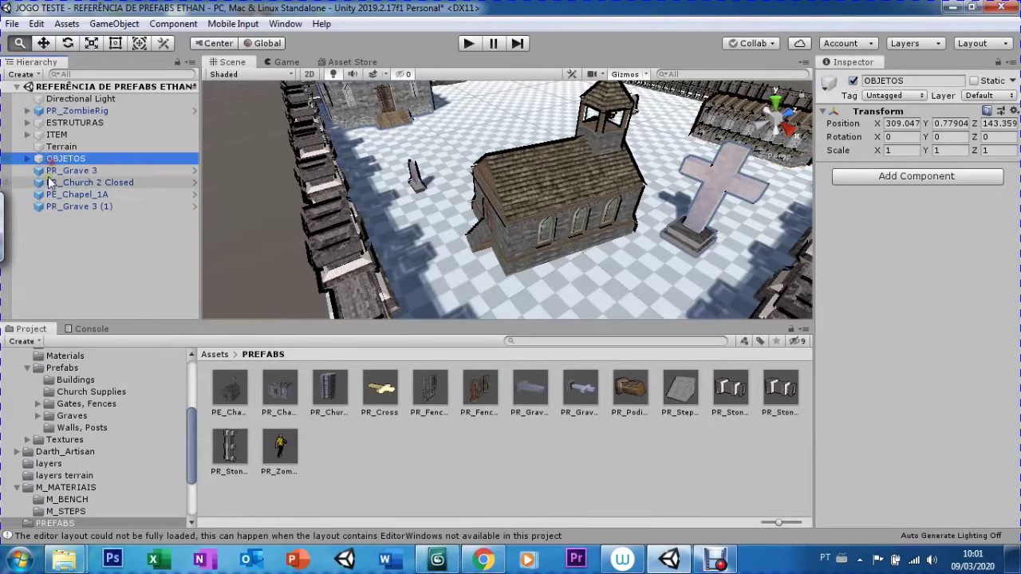
left_click(45, 173)
left_click_drag(45, 173, 49, 159)
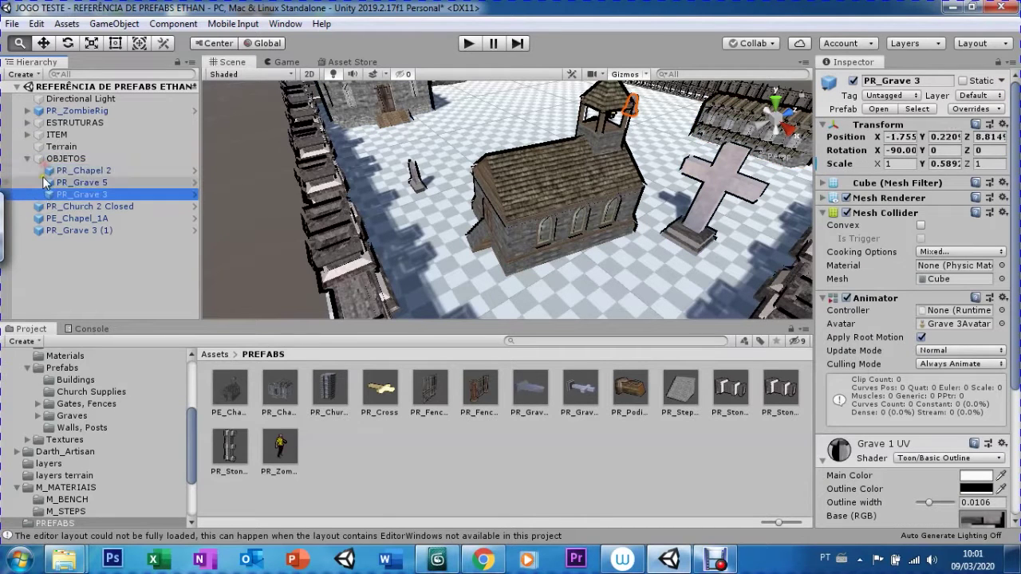
Group PR_Church 2 Closed, PE_Chapel_1A and PR_Grave 3 (1) under OBJETOS and verify its contents
left_click(27, 158)
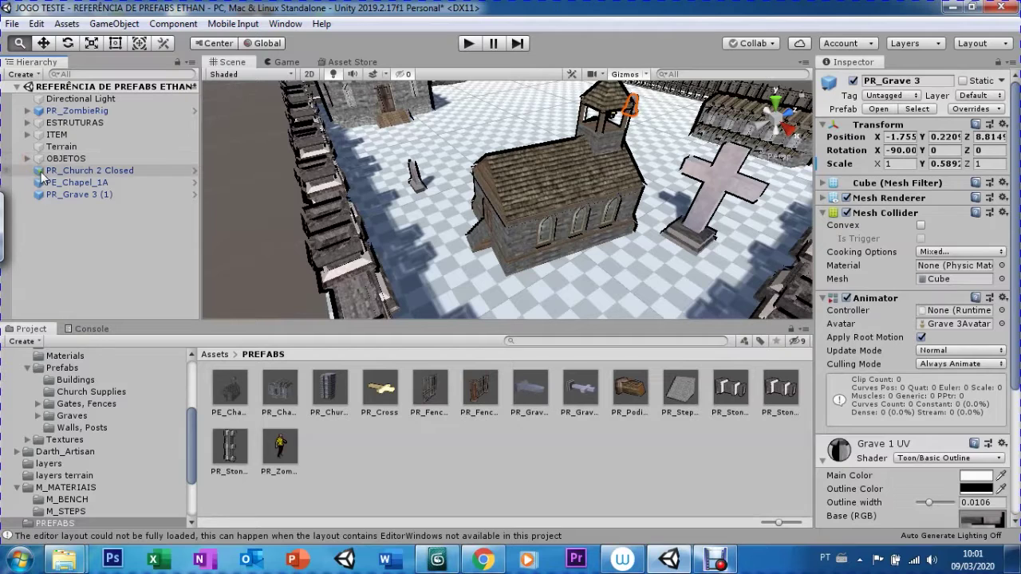
left_click(48, 170)
left_click(43, 196, "shift")
left_click_drag(44, 196, 62, 160)
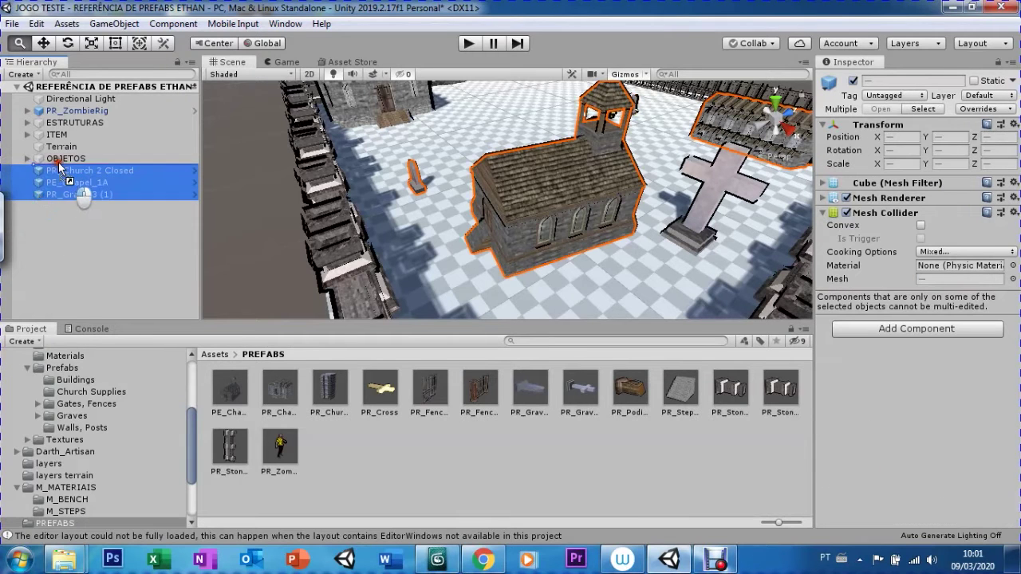
left_click(25, 159)
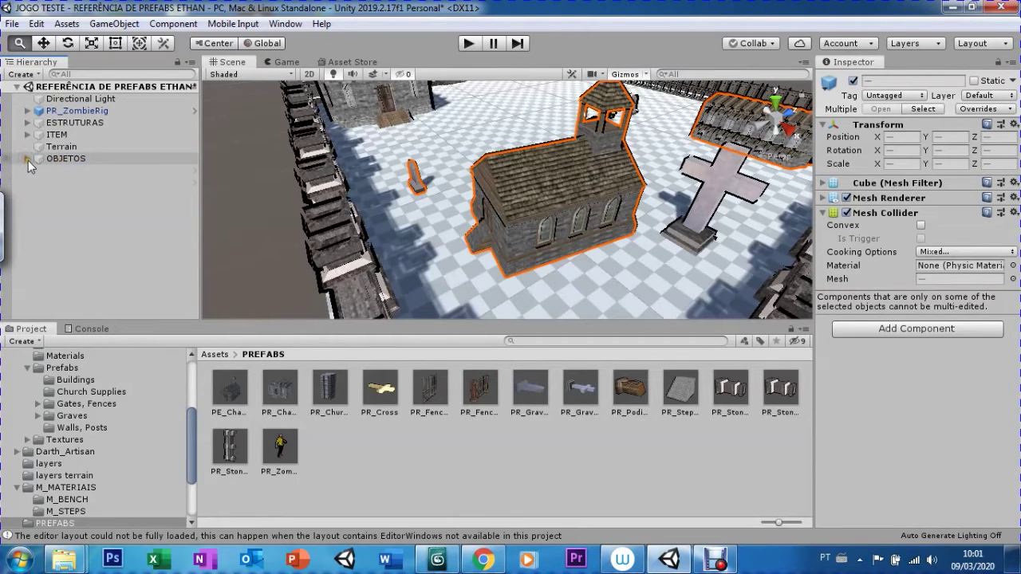
left_click(27, 159)
left_click(47, 170)
left_click(48, 193)
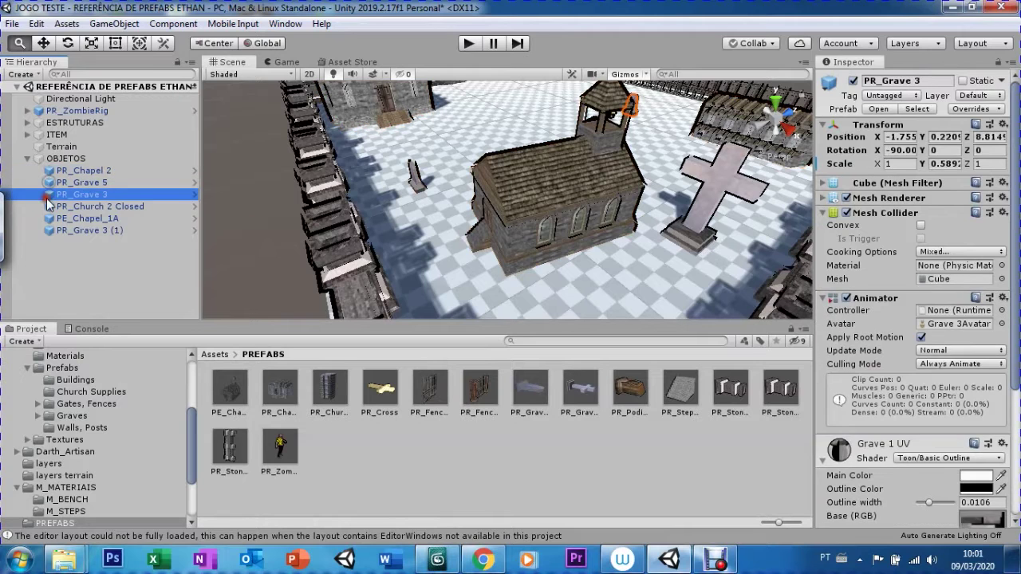
left_click(48, 206)
left_click(48, 218)
left_click(48, 230)
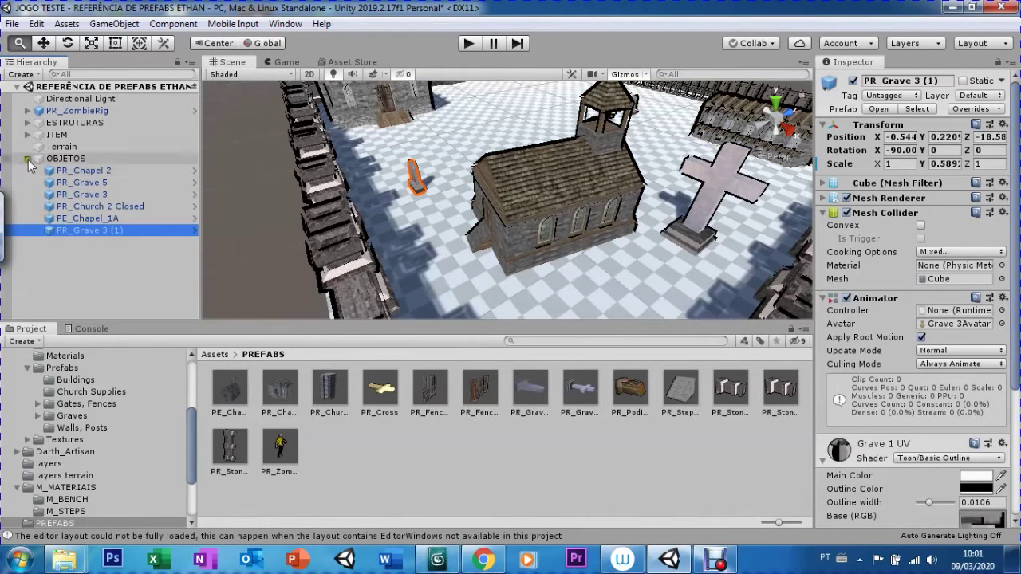
left_click(26, 159)
scroll(542, 216, "down", 3)
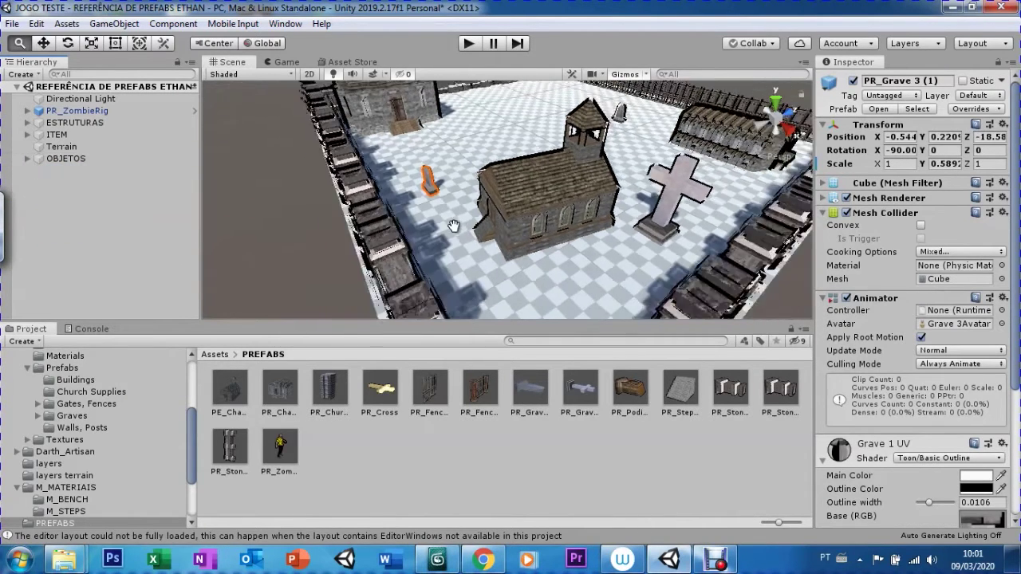
Select PE_Chapel_1A and drag it toward the back-left of the graveyard
scroll(550, 208, "down", 3)
scroll(562, 199, "down", 2)
left_click_drag(566, 196, 466, 200, "alt")
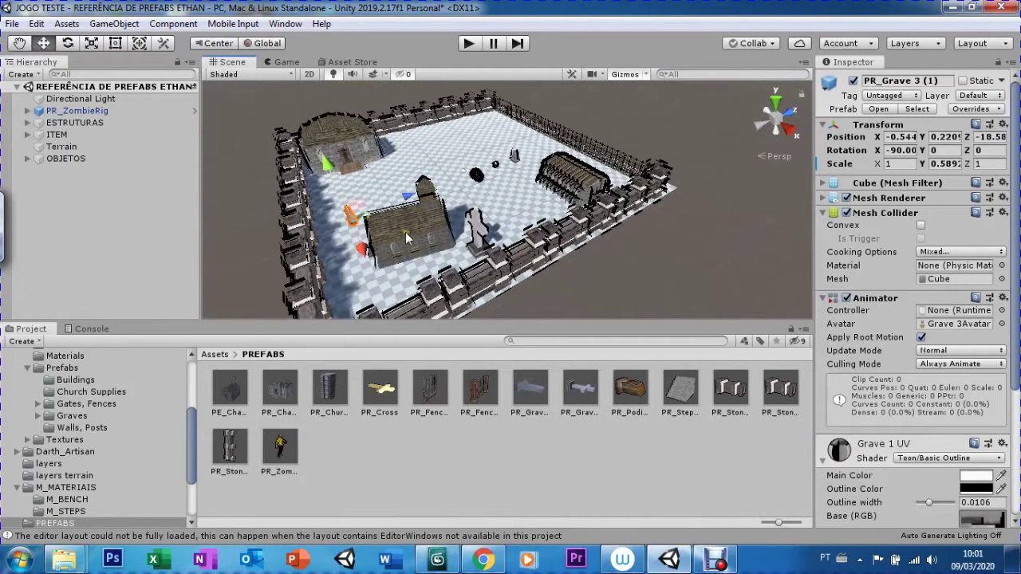
left_click(390, 252)
left_click(413, 227)
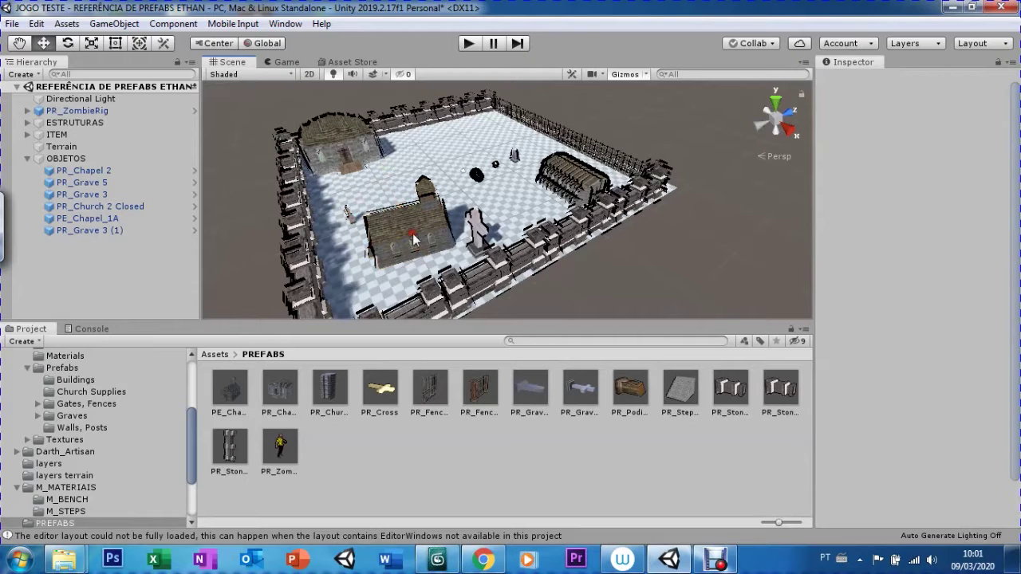
left_click(403, 214)
left_click(406, 226)
left_click(407, 225)
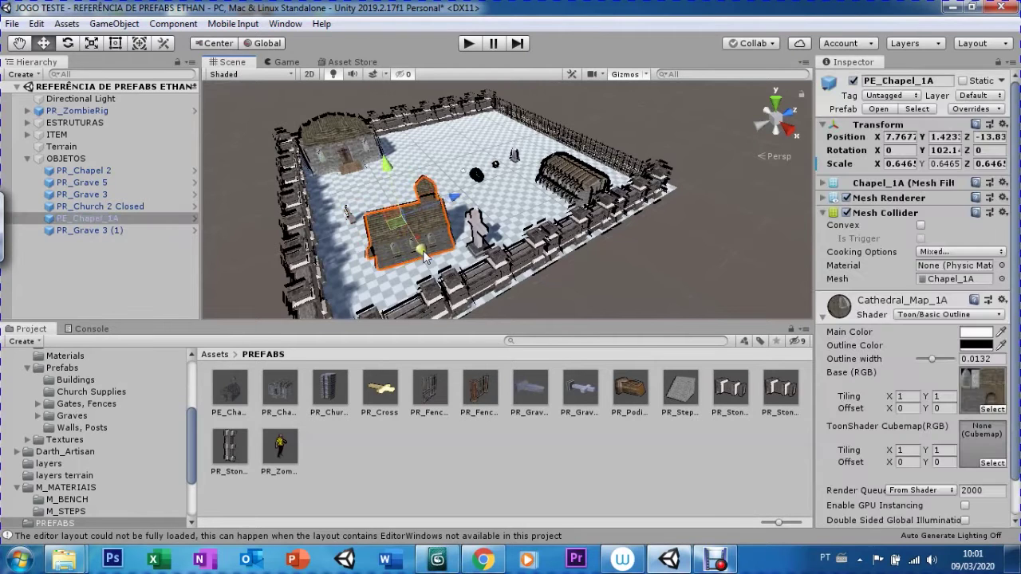
mouse_move(423, 252)
left_mouse_down()
mouse_move(403, 146)
mouse_move(482, 152)
left_mouse_up()
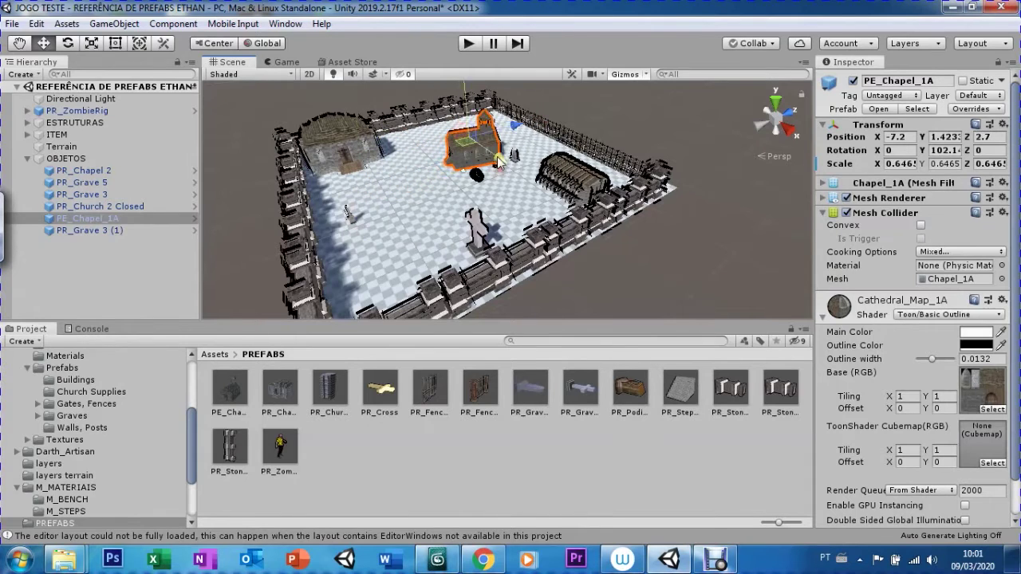
left_click_drag(482, 152, 459, 130)
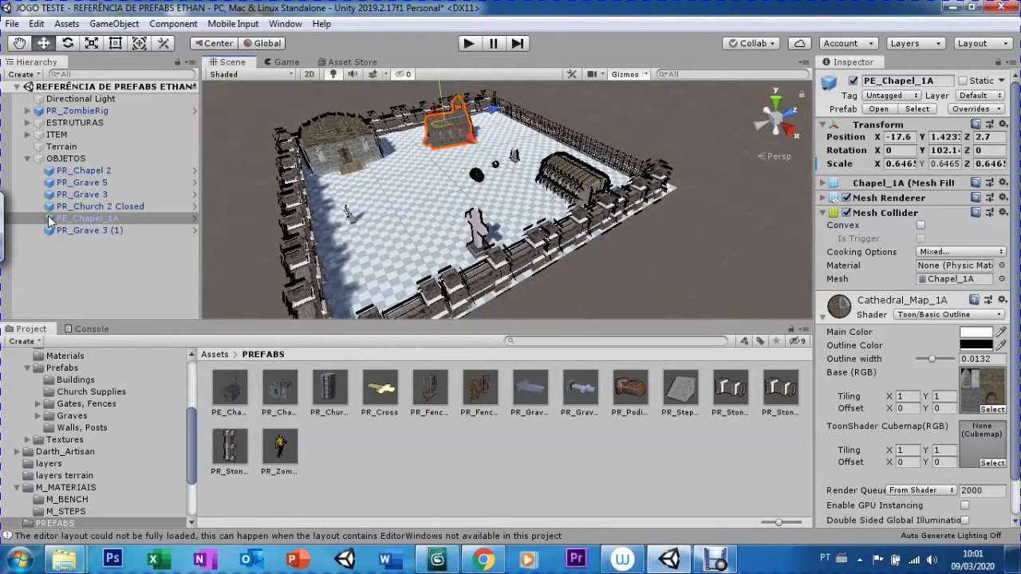
Frame the chapel and push it back to the far wall, at -10.09, 1.4233, 13.84
left_click(50, 224)
double_click(50, 223)
scroll(601, 250, "down", 2)
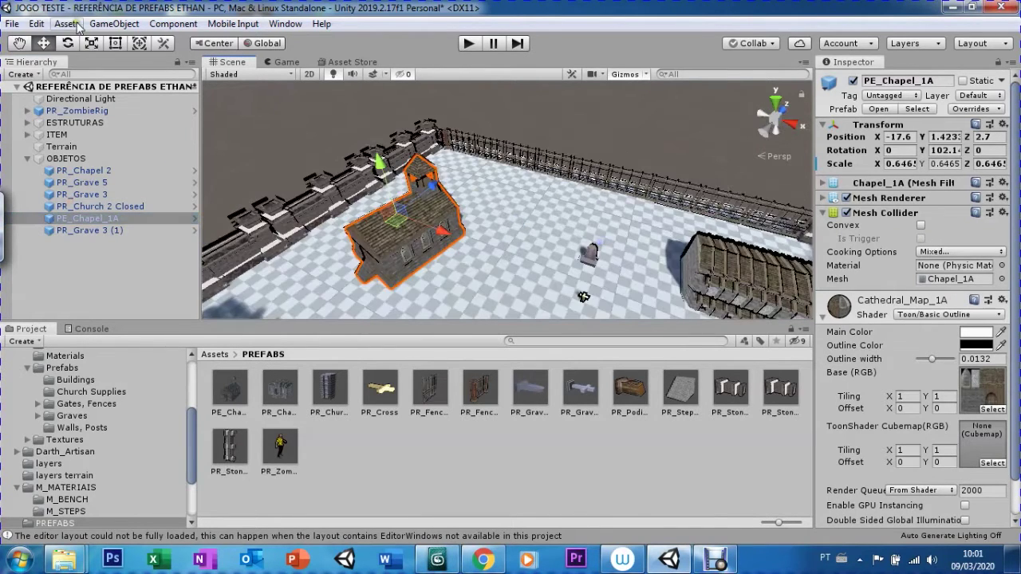
left_click_drag(559, 199, 474, 120, "alt")
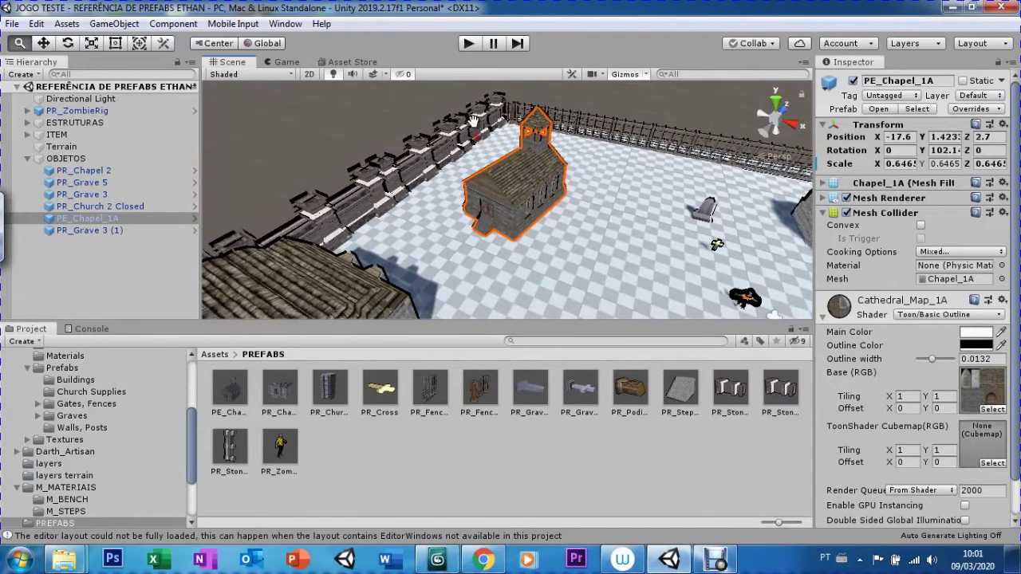
mouse_move(556, 182)
left_mouse_down()
mouse_move(566, 168)
mouse_move(648, 142)
mouse_move(686, 149)
left_mouse_up()
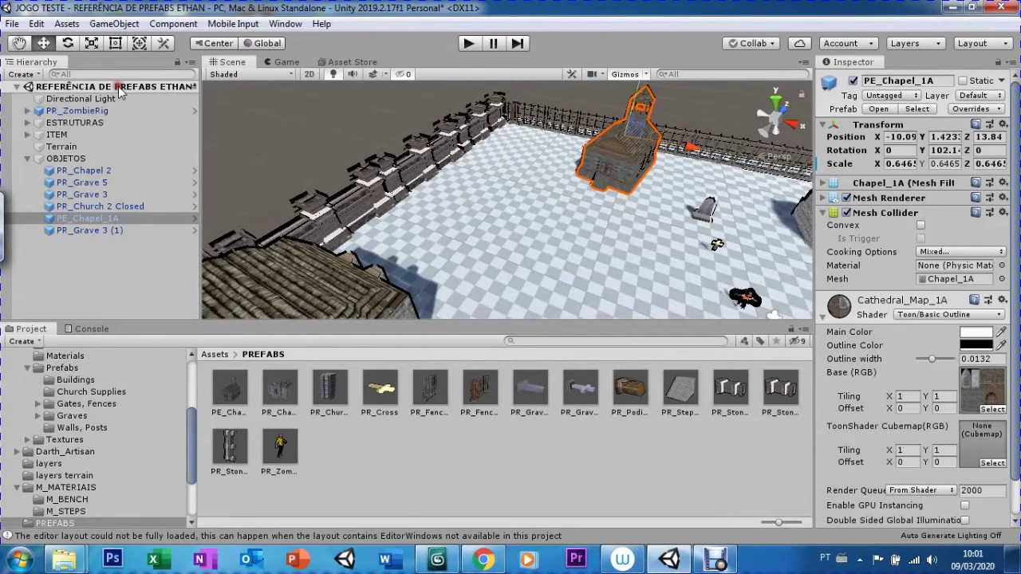
left_click_drag(556, 258, 686, 247, "alt")
left_click(701, 214)
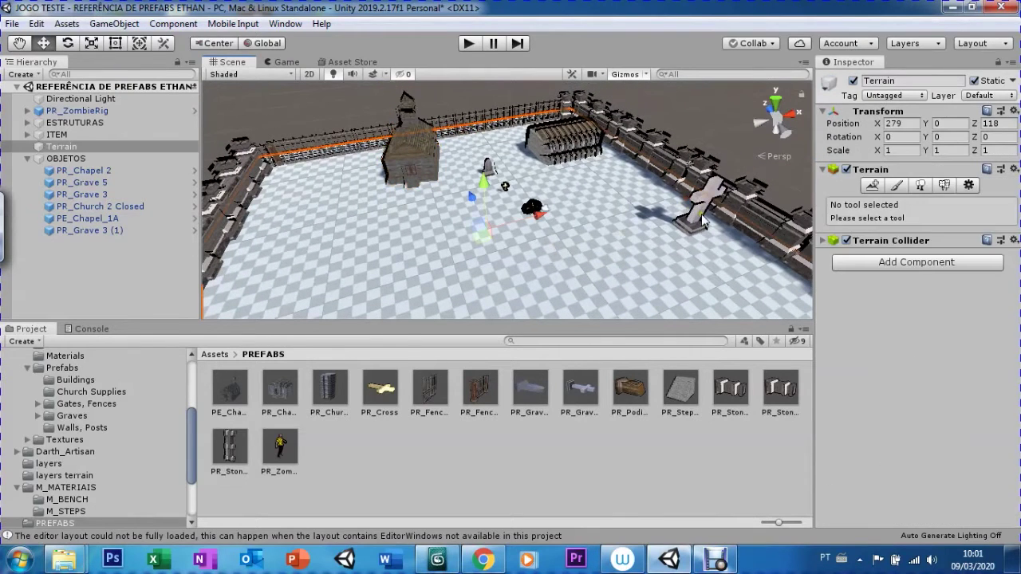
Shrink the PR_Grave 5 cross to about two-thirds size and sink it to the ground
left_click(702, 216)
key("r")
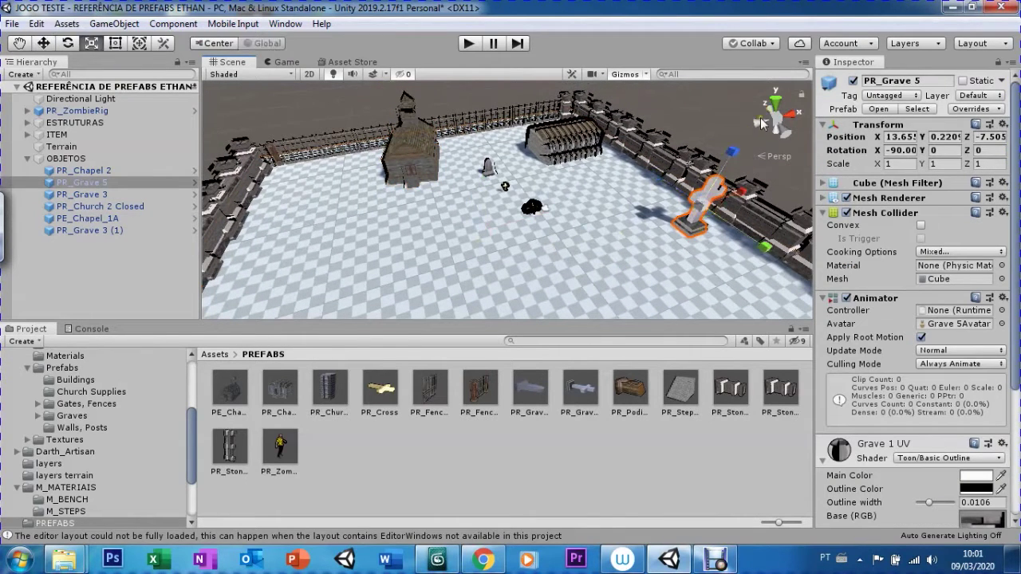
left_click_drag(702, 207, 697, 230)
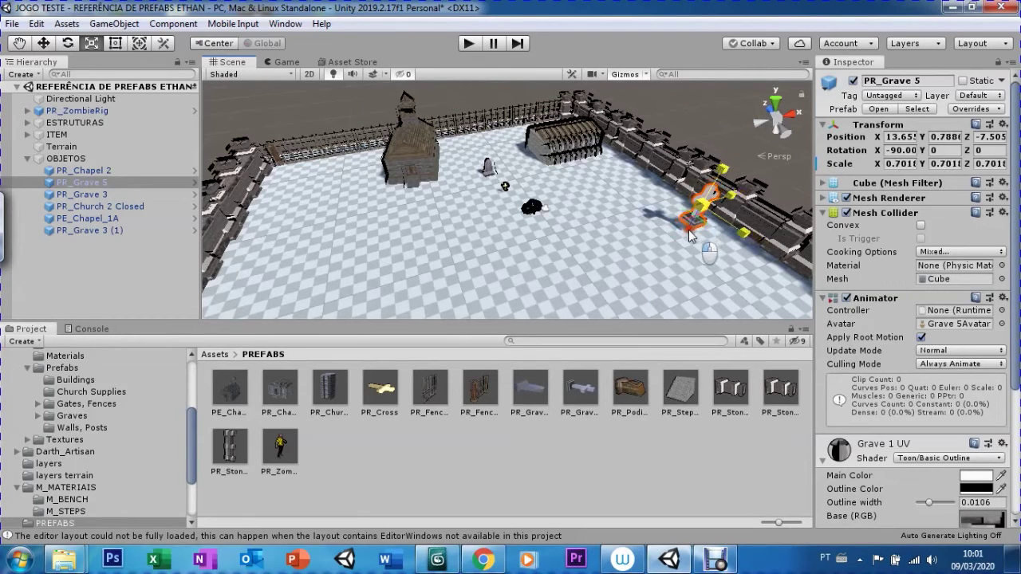
key("w")
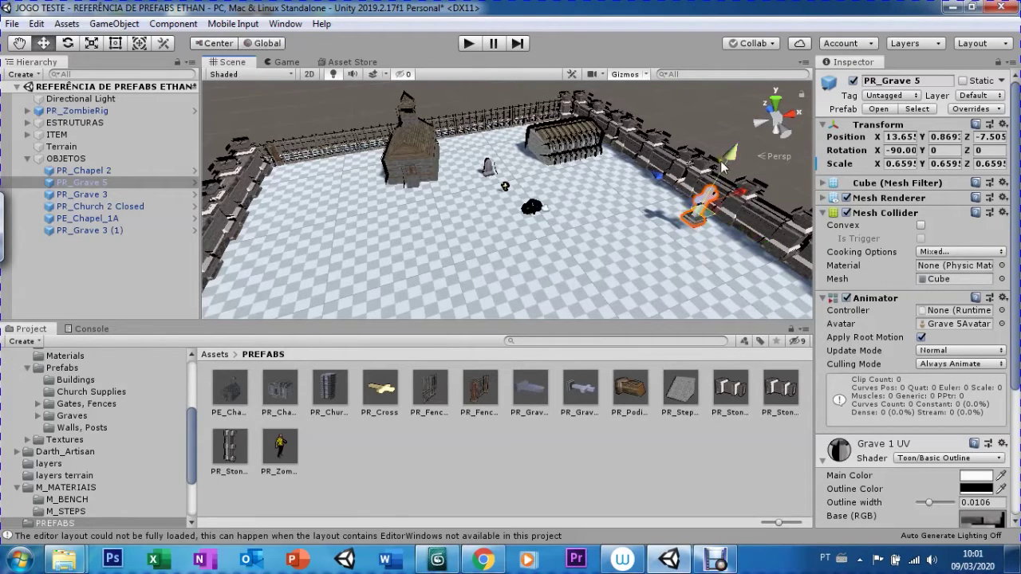
left_click(730, 201)
left_click(710, 188)
left_click_drag(726, 170, 712, 189)
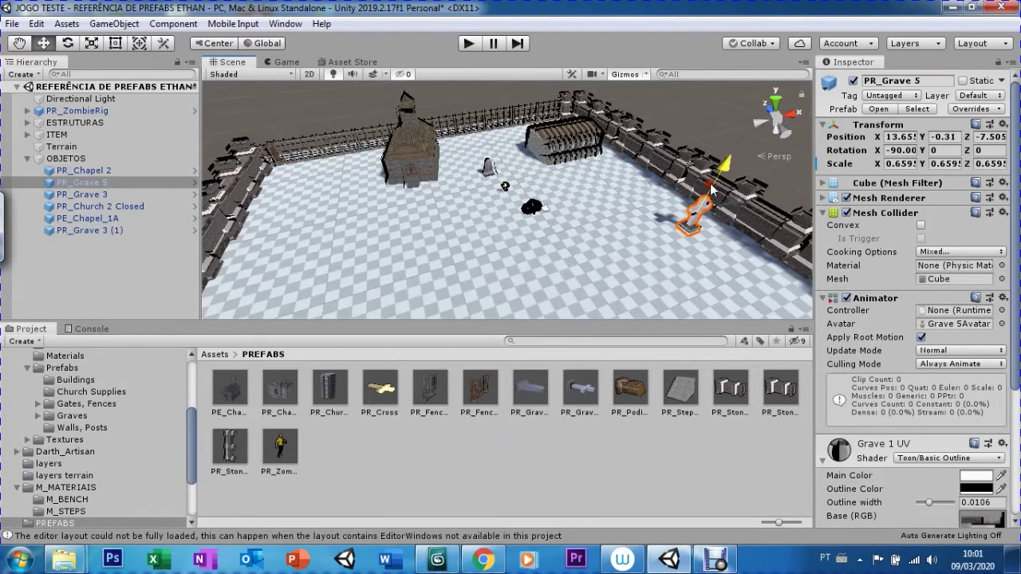
Duplicate the cross and move the copy toward the front-left of the yard
key("ctrl+d")
mouse_move(698, 209)
left_mouse_down()
mouse_move(541, 269)
mouse_move(495, 237)
left_mouse_up()
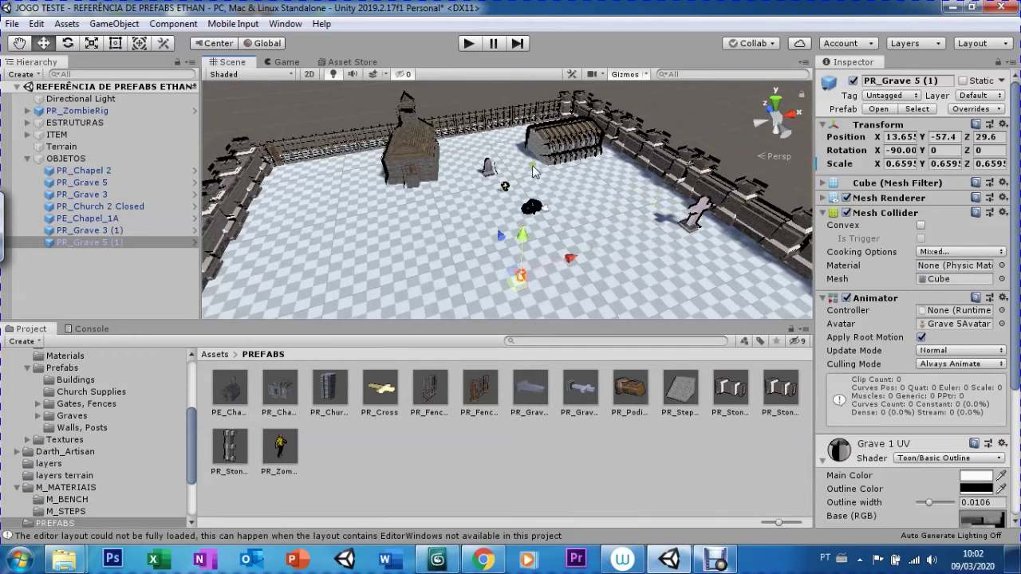
key("ctrl+z")
key("ctrl+d")
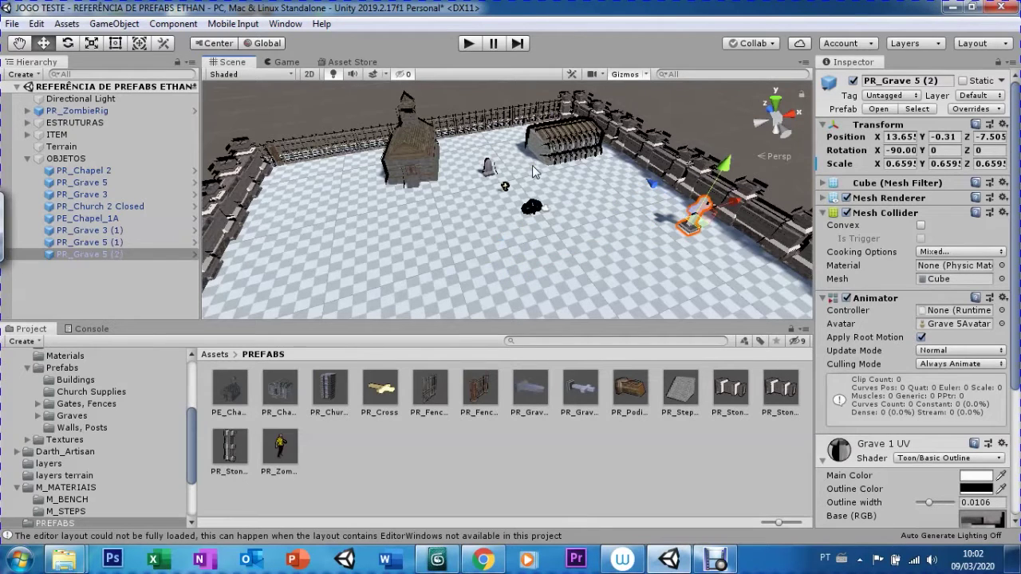
left_click_drag(728, 206, 561, 220)
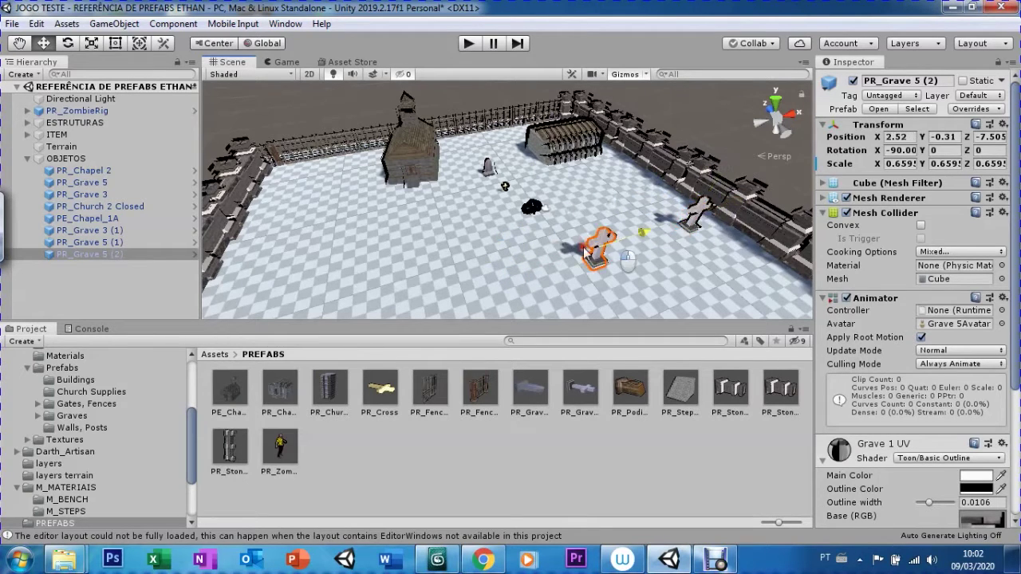
Make a third cross copy, PR_Grave 5 (3), and place it near the church
key("ctrl+d")
left_click_drag(457, 319, 56, 65, "alt")
mouse_move(511, 240)
left_mouse_down("alt")
mouse_move(610, 259)
mouse_move(591, 226)
left_mouse_up("alt")
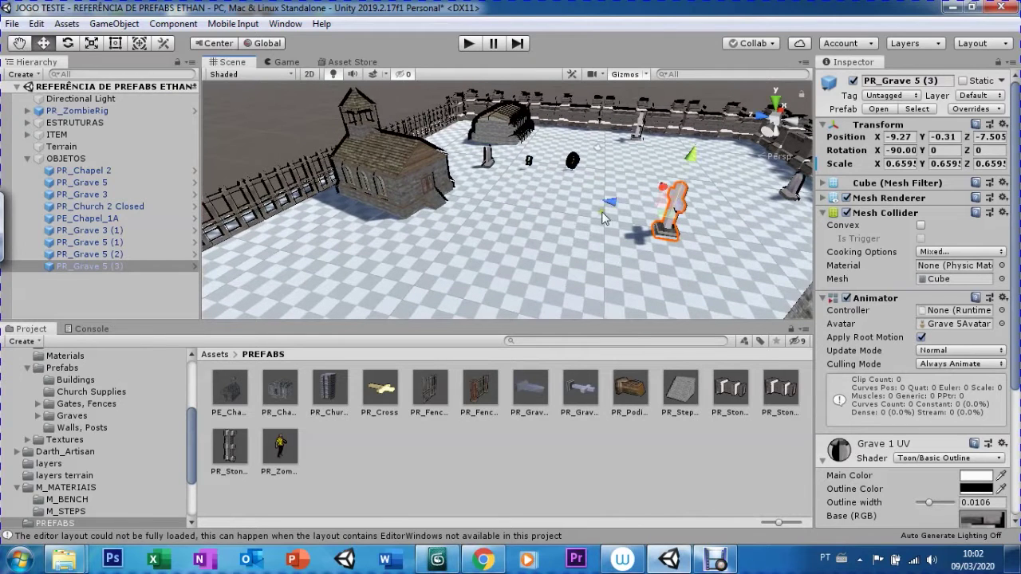
left_click(602, 214)
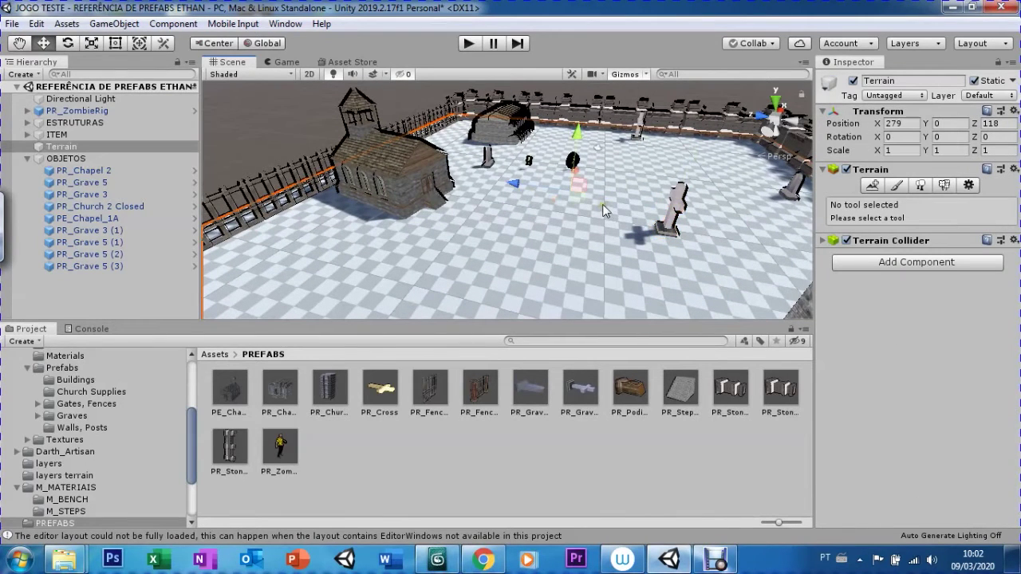
left_click(680, 213)
left_click_drag(625, 209, 513, 206)
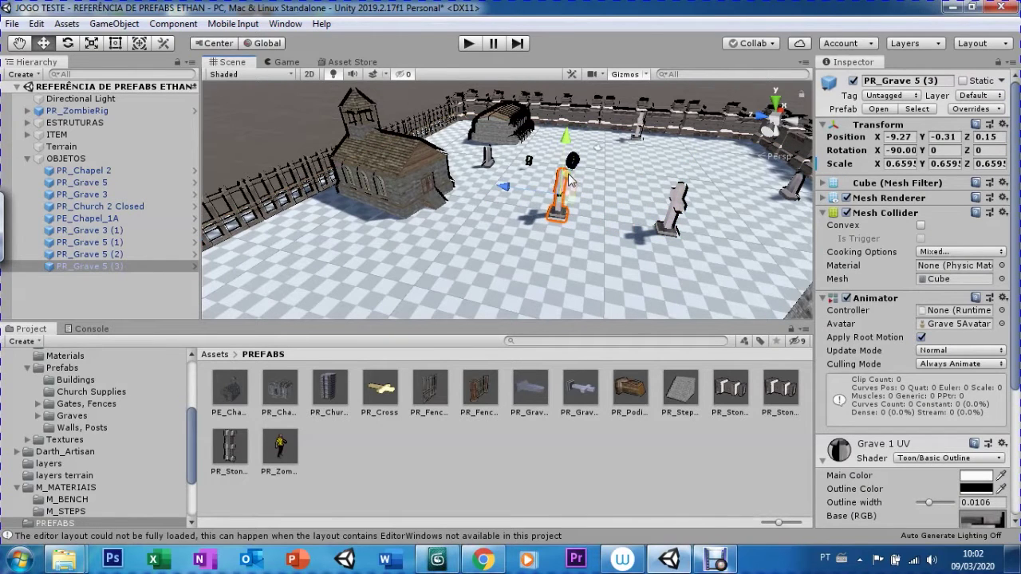
left_click_drag(569, 179, 522, 209)
left_click_drag(576, 183, 198, 109, "alt")
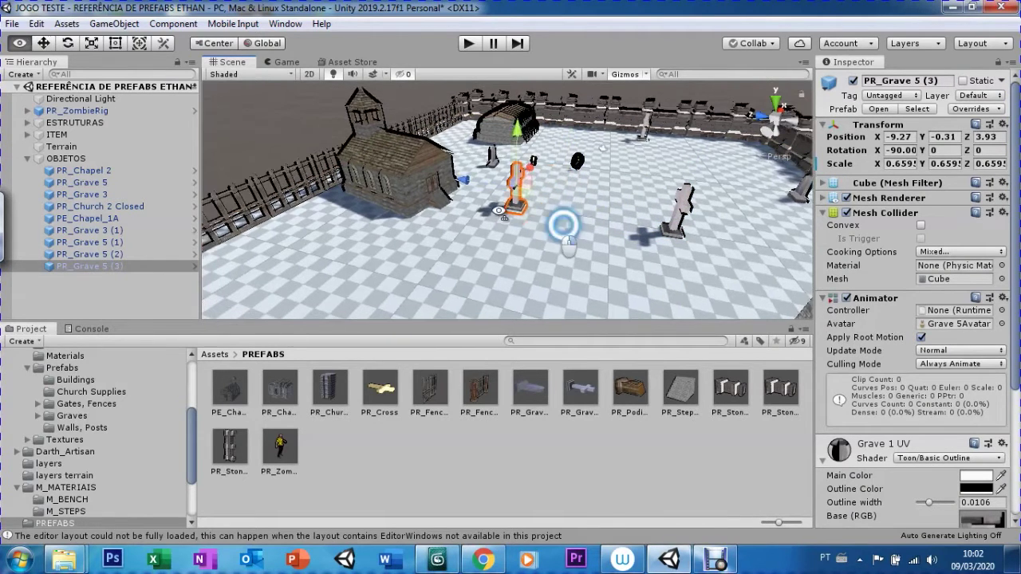
left_click(17, 44)
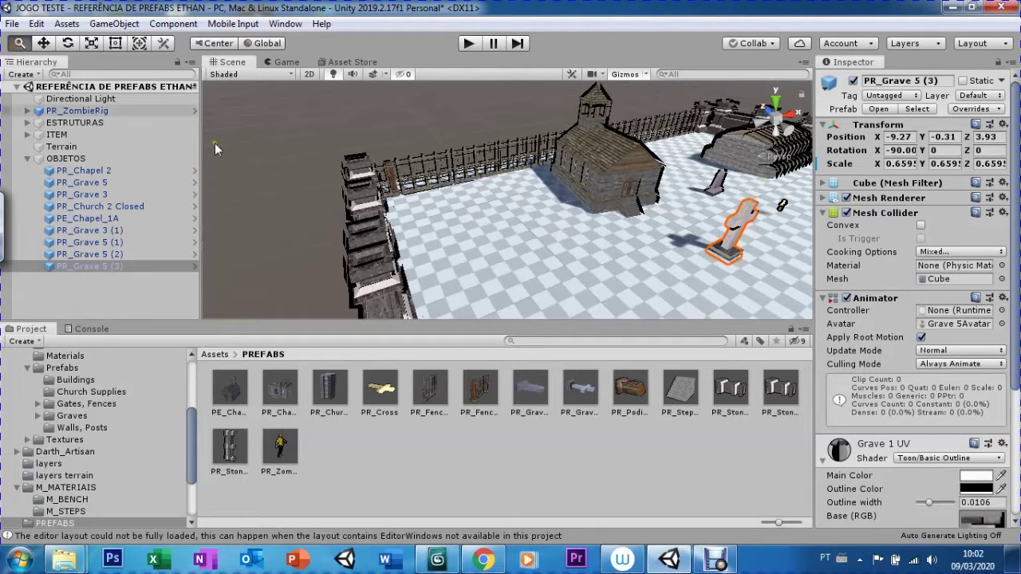
left_click_drag(606, 289, 463, 217, "alt")
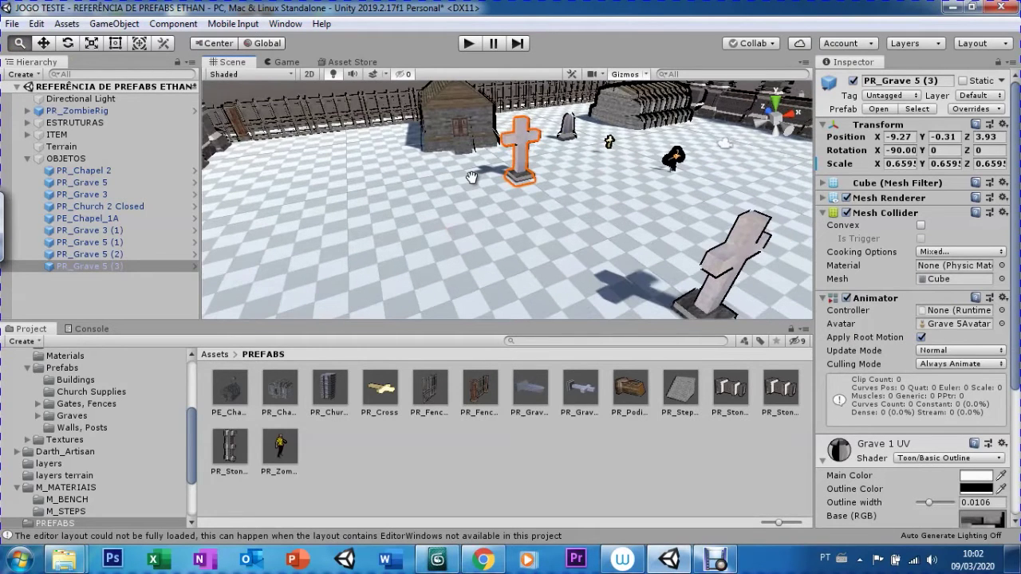
key("w")
left_click_drag(563, 148, 388, 181)
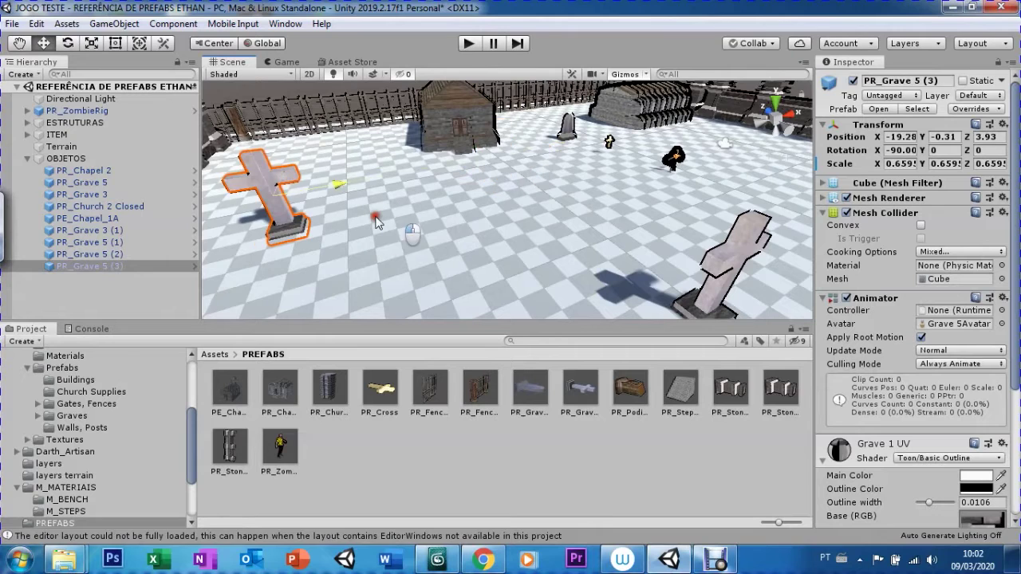
Add PR_Grave 5 (4) and move it toward the back of the yard, at -17.71, -0.31, 12.9
key("ctrl+d")
left_click_drag(328, 185, 483, 171)
right_click_drag(303, 231, 296, 231)
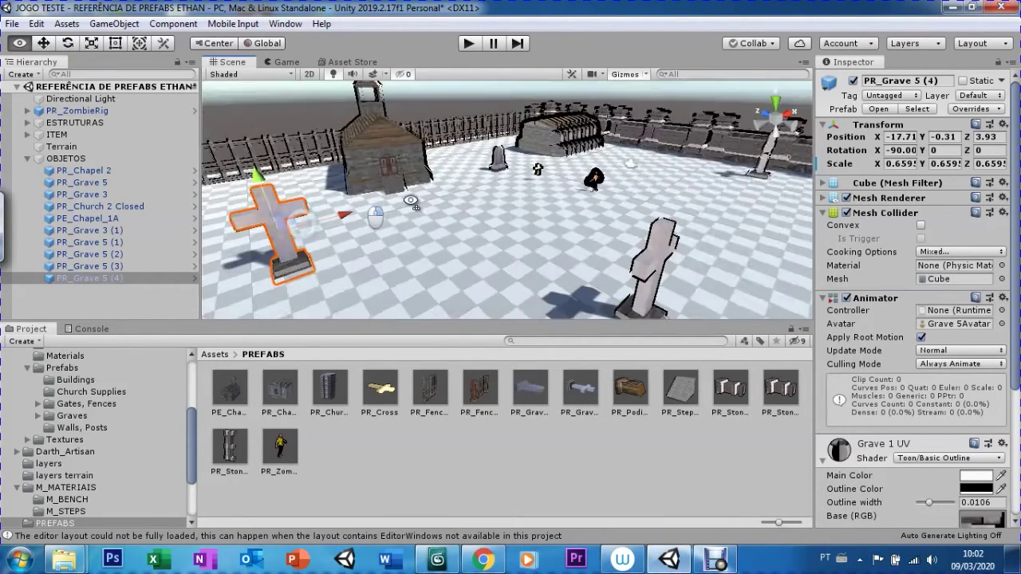
left_click(286, 63)
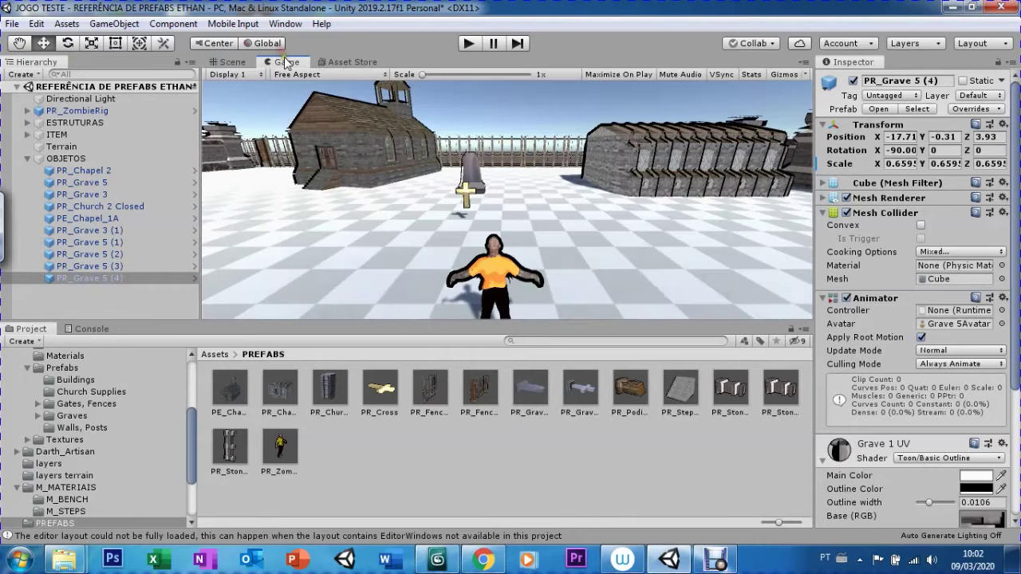
left_click(231, 64)
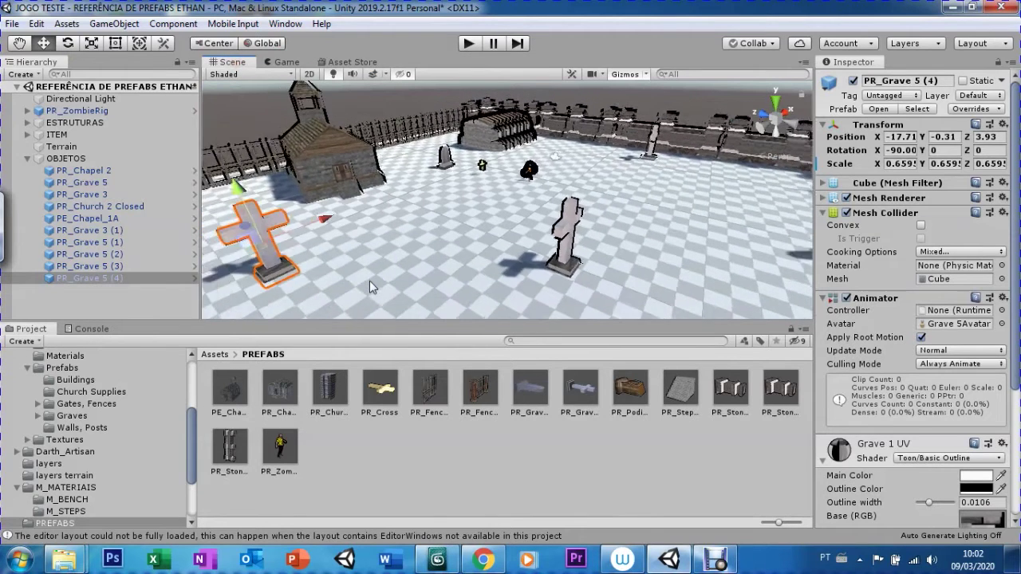
right_click_drag(369, 281, 317, 225)
left_click_drag(329, 217, 267, 200)
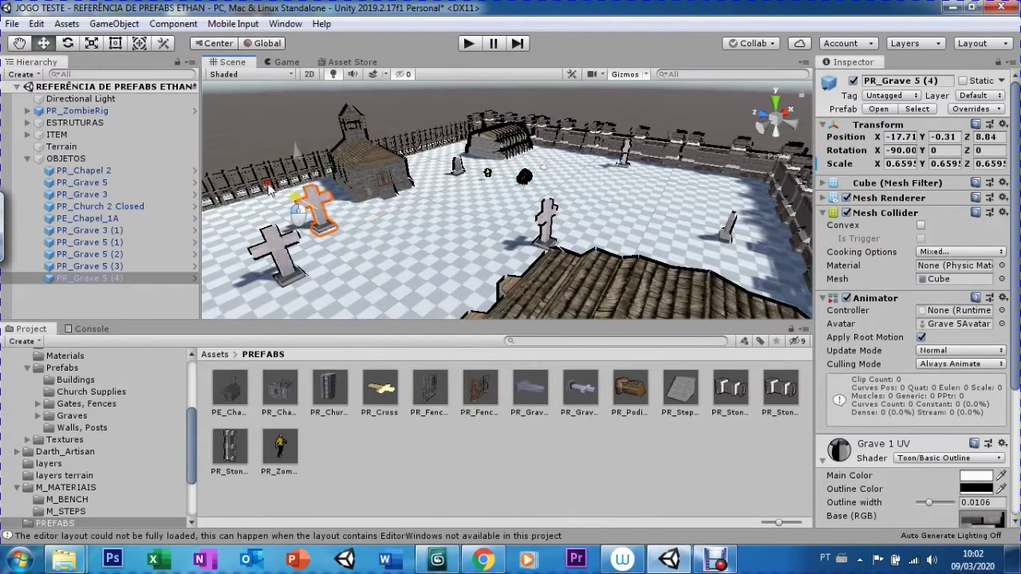
mouse_move(267, 199)
right_mouse_down()
mouse_move(451, 245)
mouse_move(479, 202)
right_mouse_up()
scroll(479, 202, "up", 3)
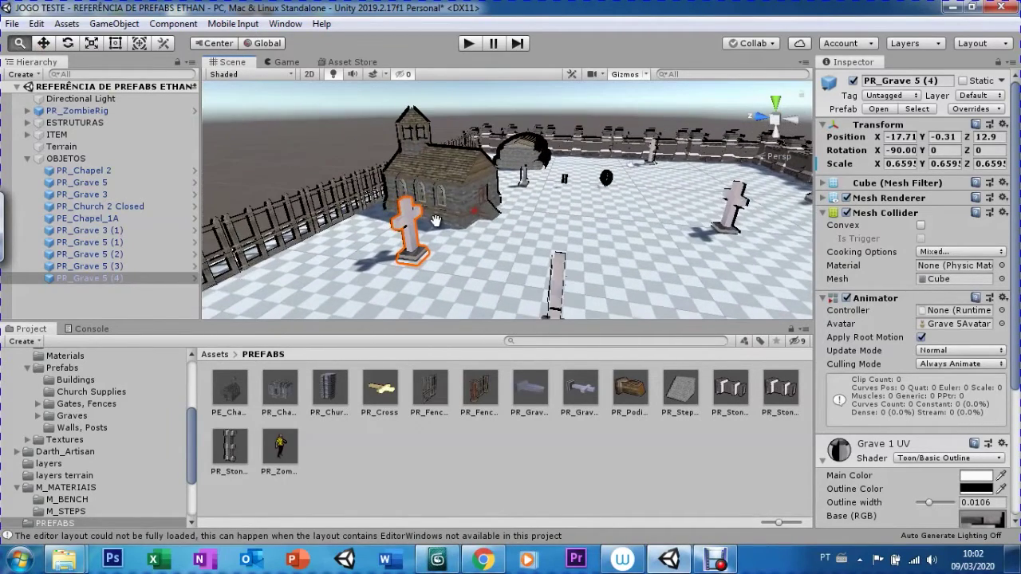
scroll(480, 239, "down", 5)
mouse_move(480, 240)
right_mouse_down()
mouse_move(507, 233)
mouse_move(610, 285)
right_mouse_up()
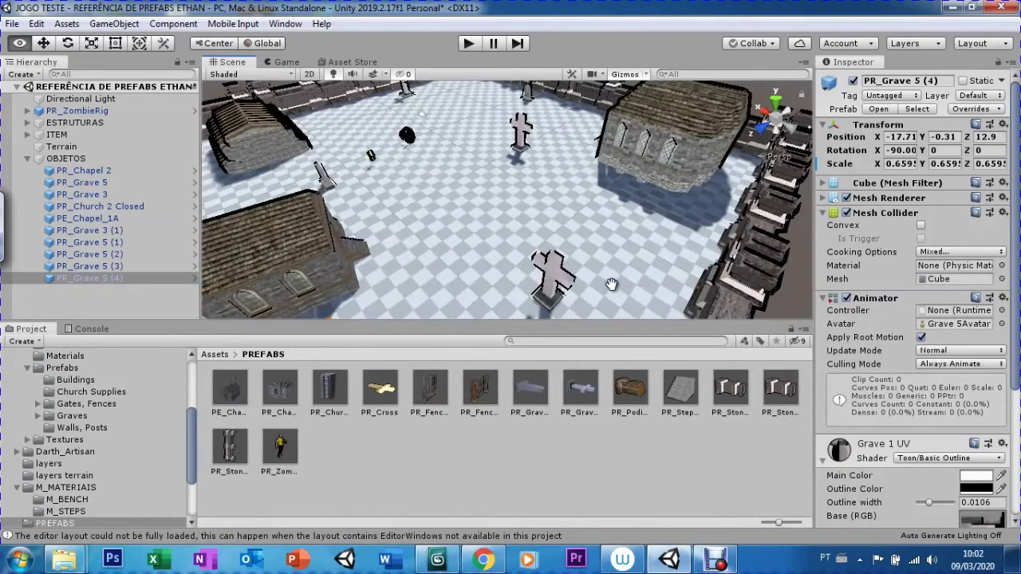
right_click_drag(448, 195, 565, 240)
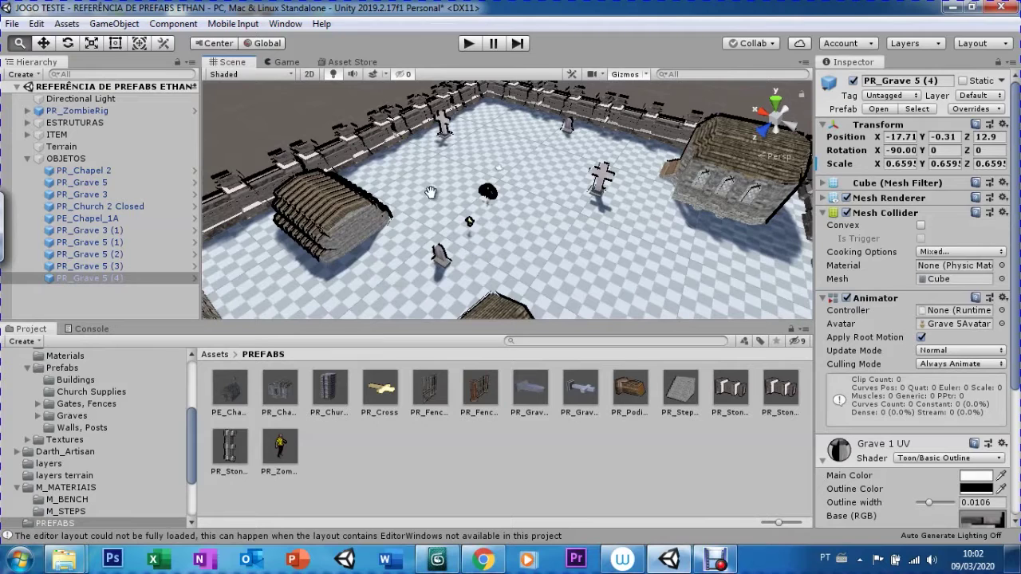
Duplicate the PR_Grave 3 tombstone and move the copy back across the floor
left_click(442, 256)
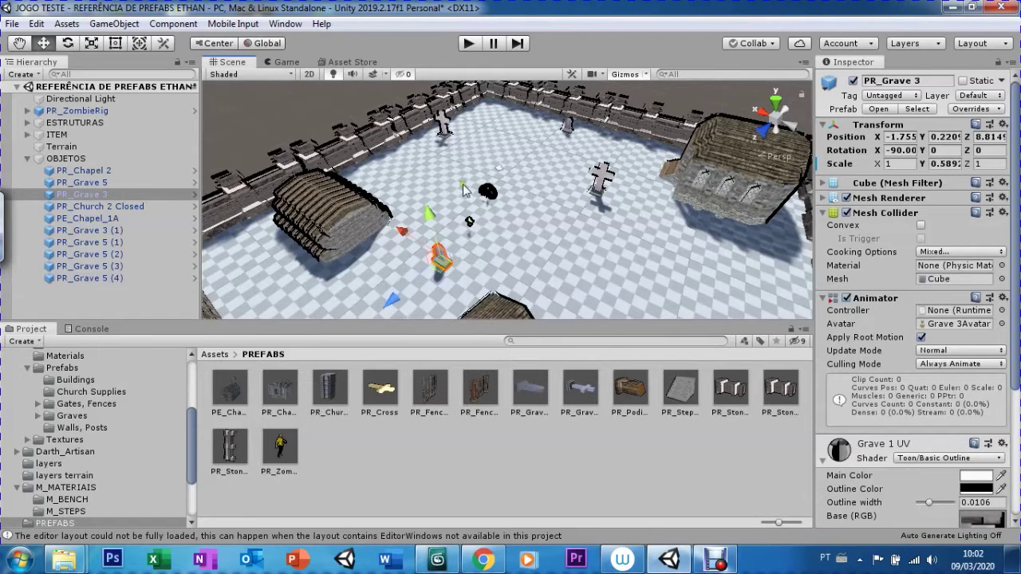
key("ctrl+d")
mouse_move(407, 243)
left_mouse_down()
mouse_move(335, 335)
mouse_move(359, 307)
left_mouse_up()
right_click_drag(359, 308, 272, 188)
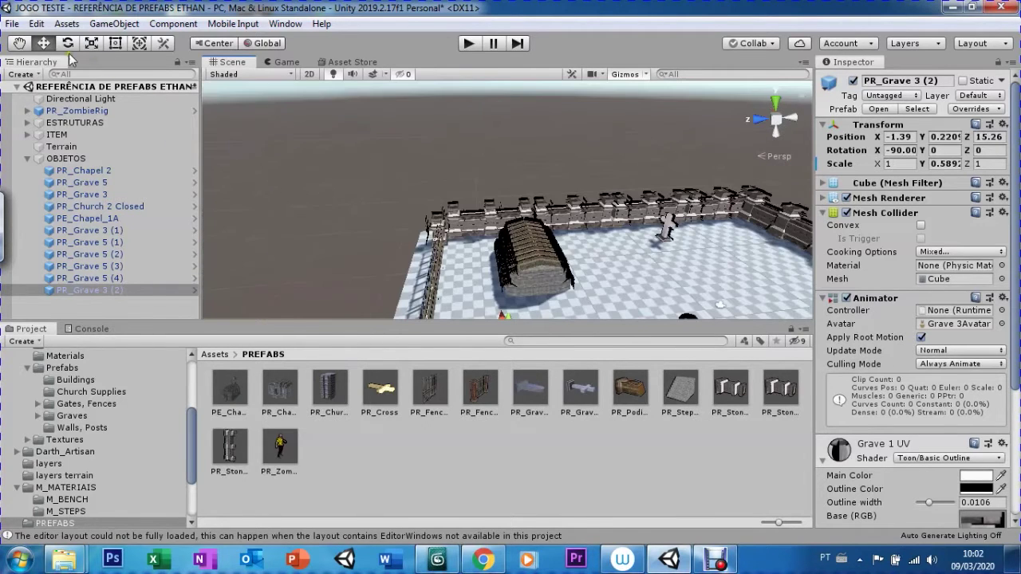
left_click(22, 44)
scroll(405, 255, "up", 5)
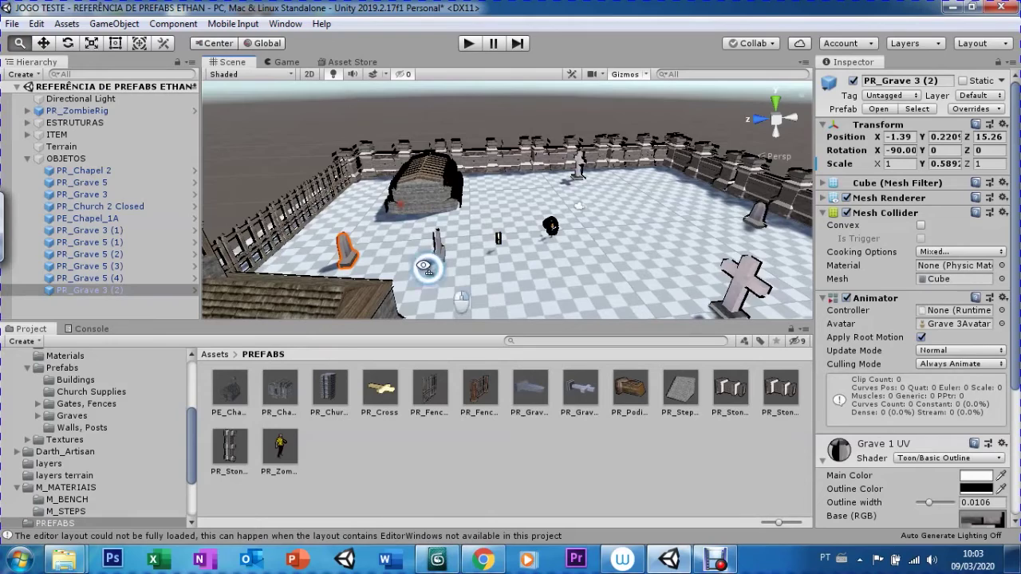
left_click_drag(443, 256, 337, 202, "alt")
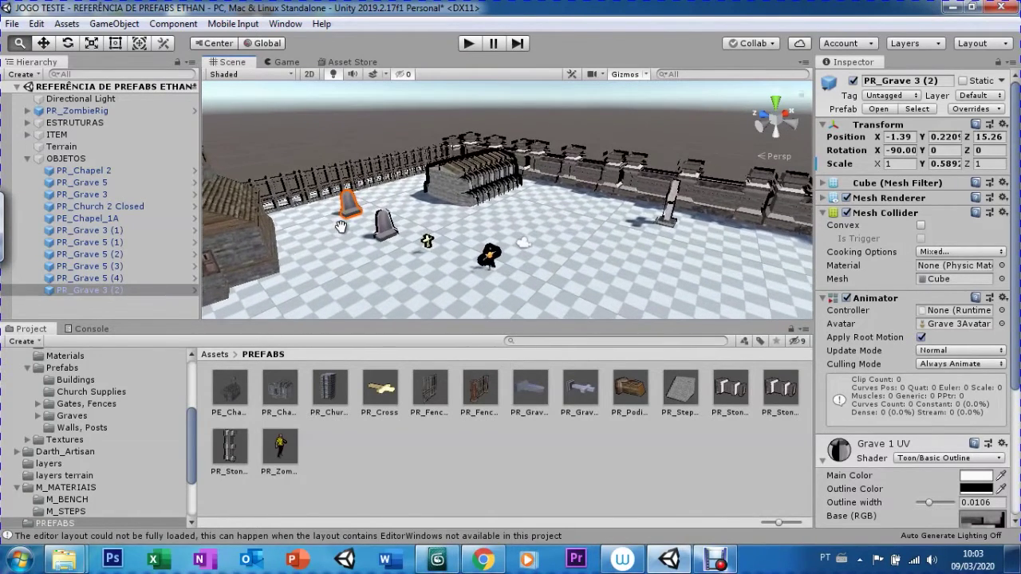
right_click_drag(336, 202, 363, 227, "alt")
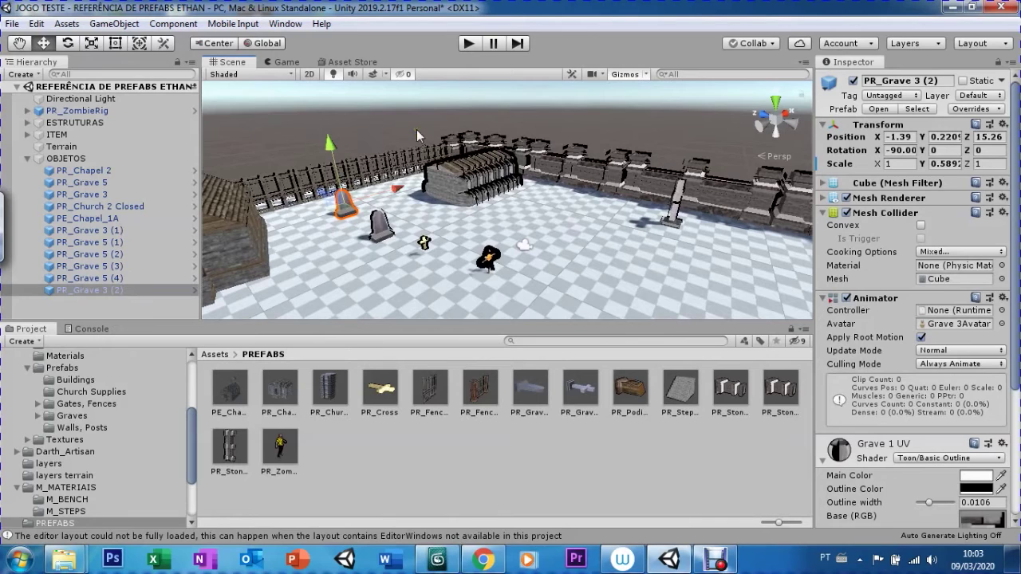
Make two more PR_Grave 3 copies and position them, the last at -4.69, 0.2209, 9.18
key("ctrl+d")
left_click_drag(393, 183, 347, 209)
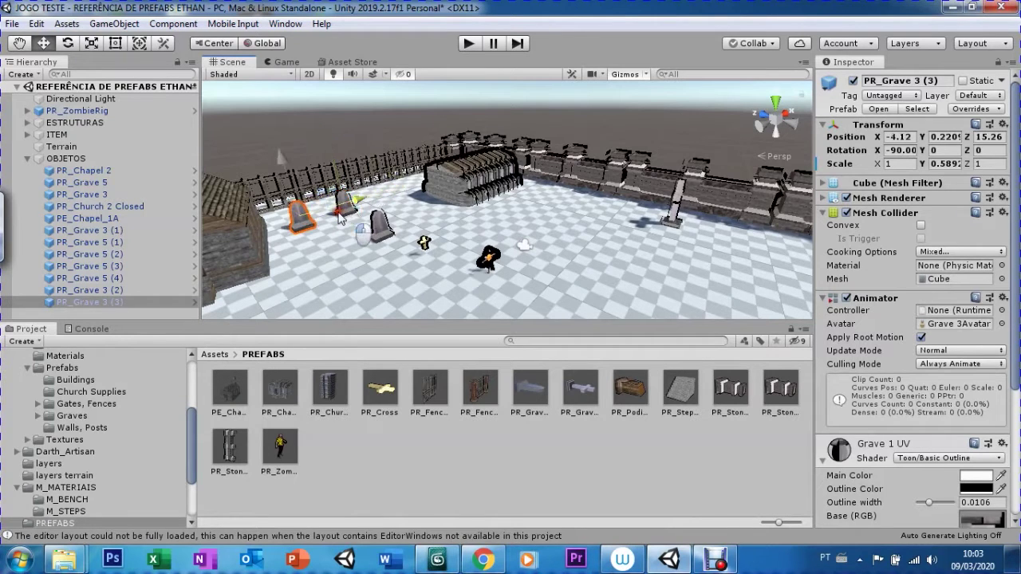
key("ctrl+d")
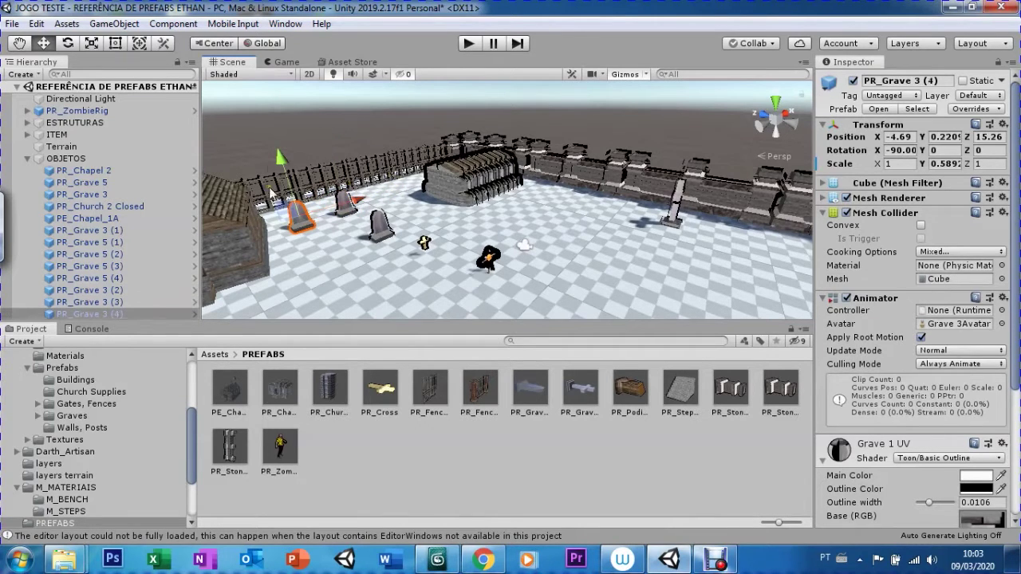
left_click_drag(291, 214, 324, 217)
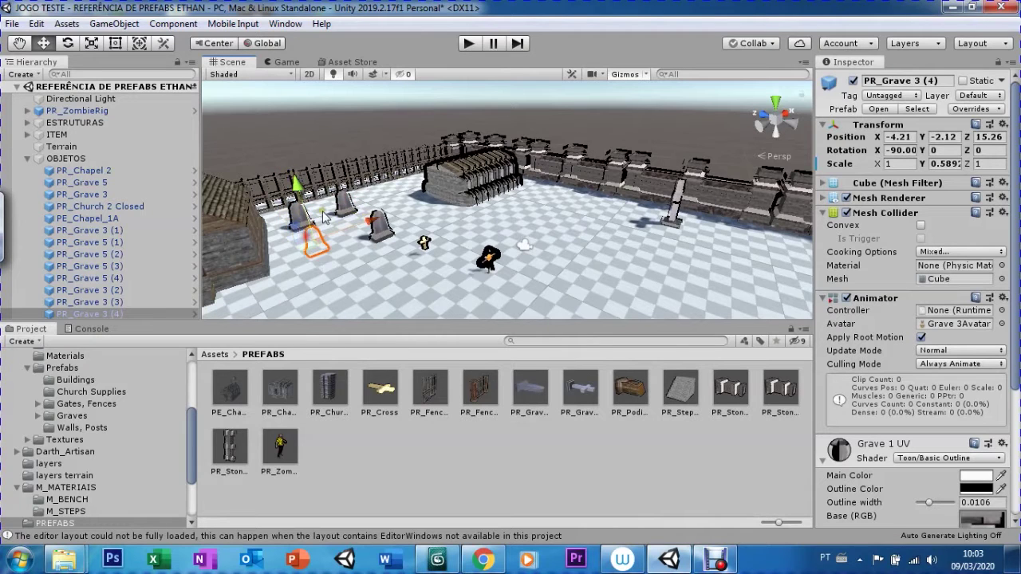
key("ctrl+z")
right_click_drag(323, 216, 361, 170)
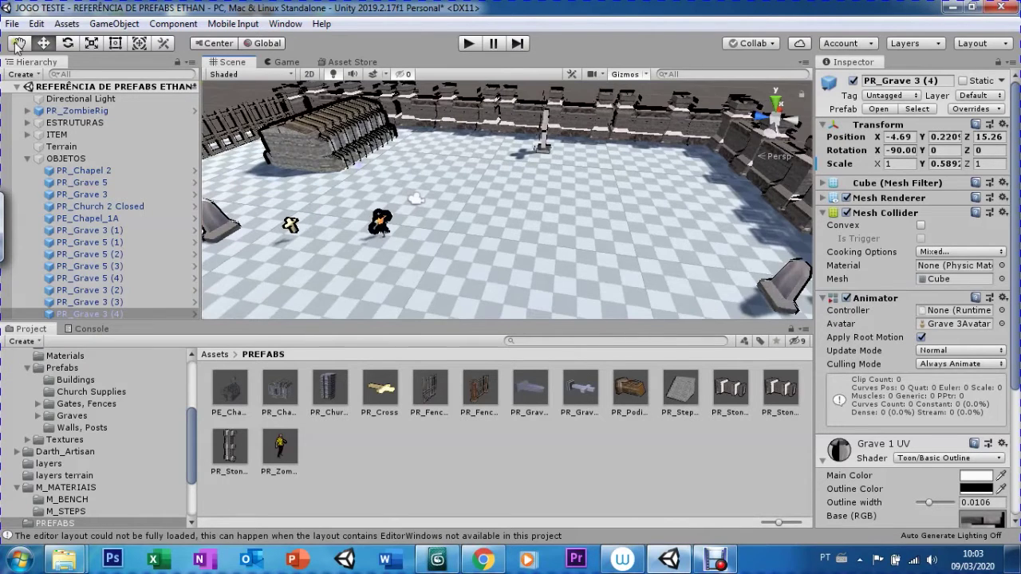
right_click_drag(268, 231, 418, 205)
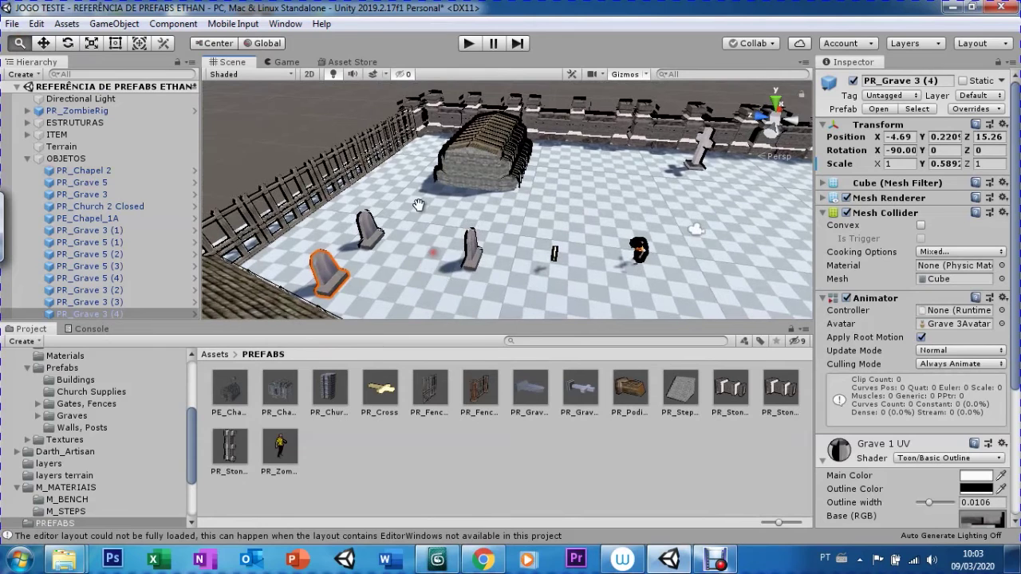
left_click_drag(279, 270, 391, 282)
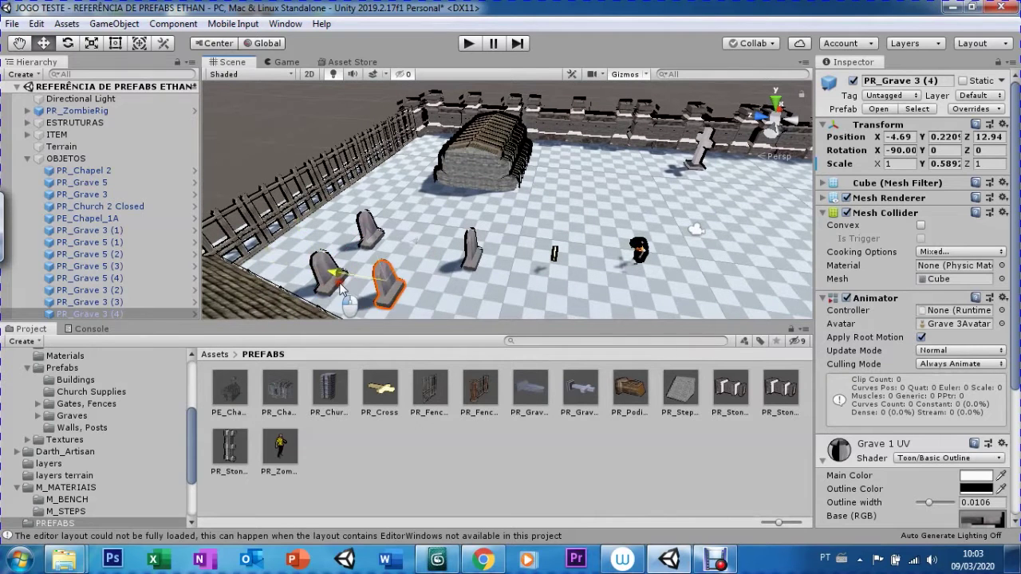
mouse_move(343, 233)
right_mouse_down()
mouse_move(510, 212)
mouse_move(557, 269)
right_mouse_up()
scroll(379, 242, "down", 5)
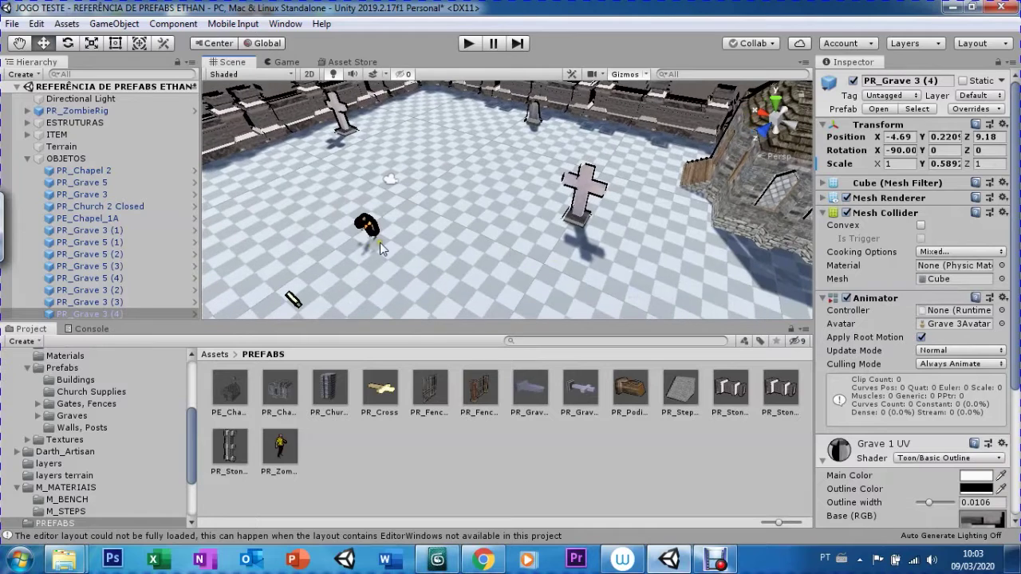
scroll(380, 243, "down", 5)
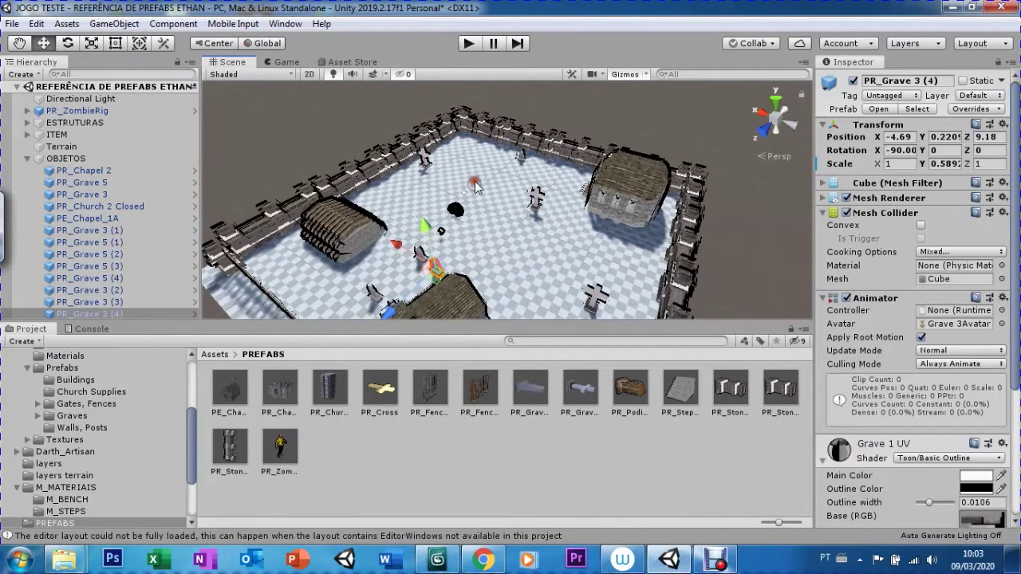
left_click(475, 185)
left_click(875, 187)
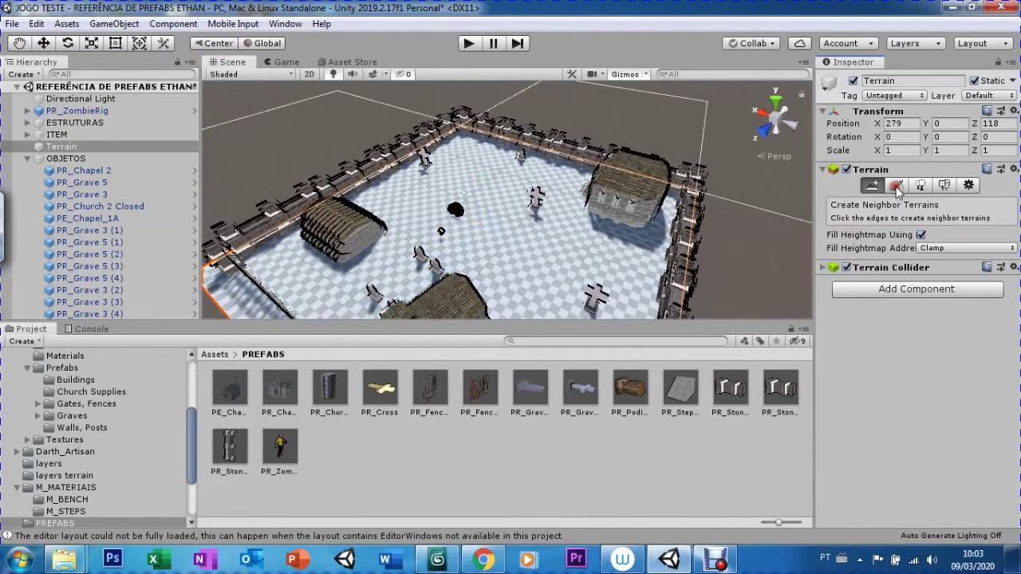
Switch the terrain's Paint Terrain tool to Paint Texture mode
left_click(895, 187)
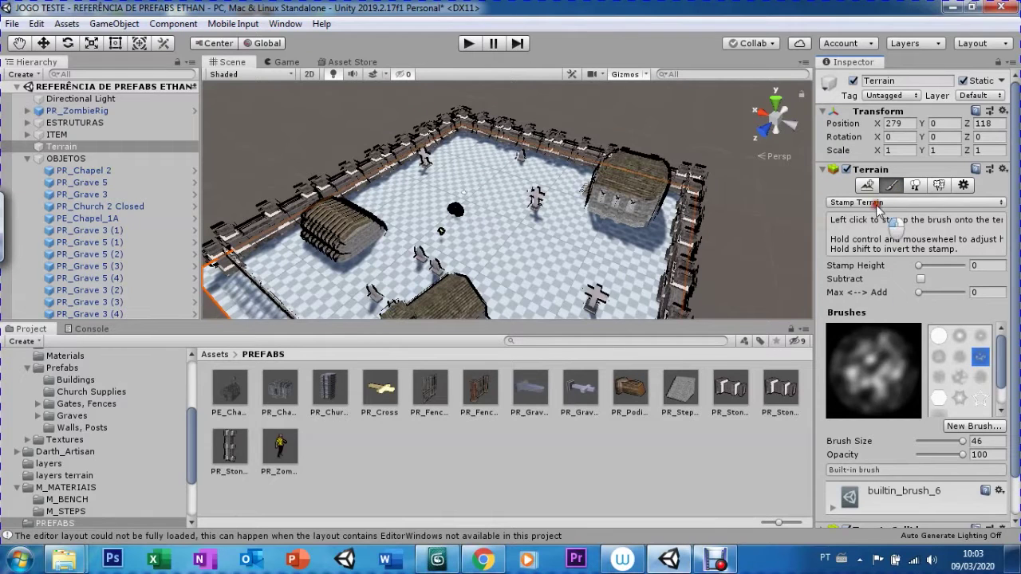
left_click(879, 206)
left_click(877, 236)
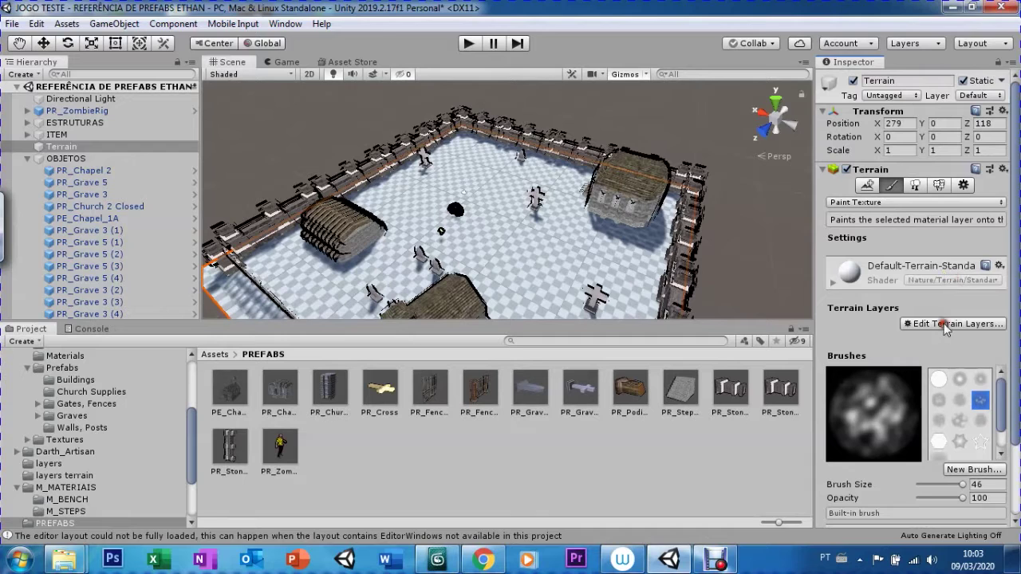
Add the existing layer_Dirty_Grass terrain layer to the terrain's Terrain Layers
left_click(940, 323)
left_click(935, 345)
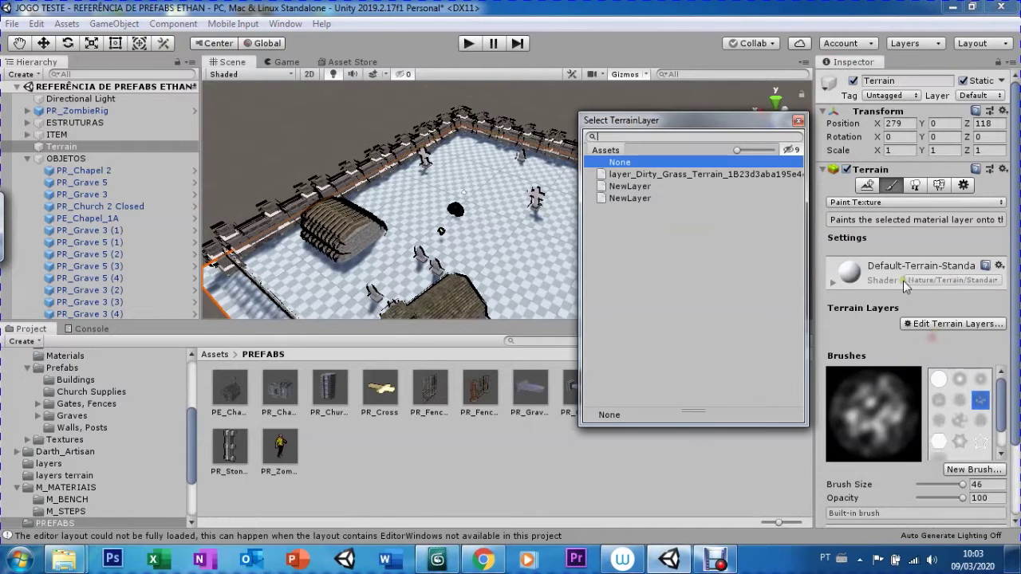
left_click(608, 175)
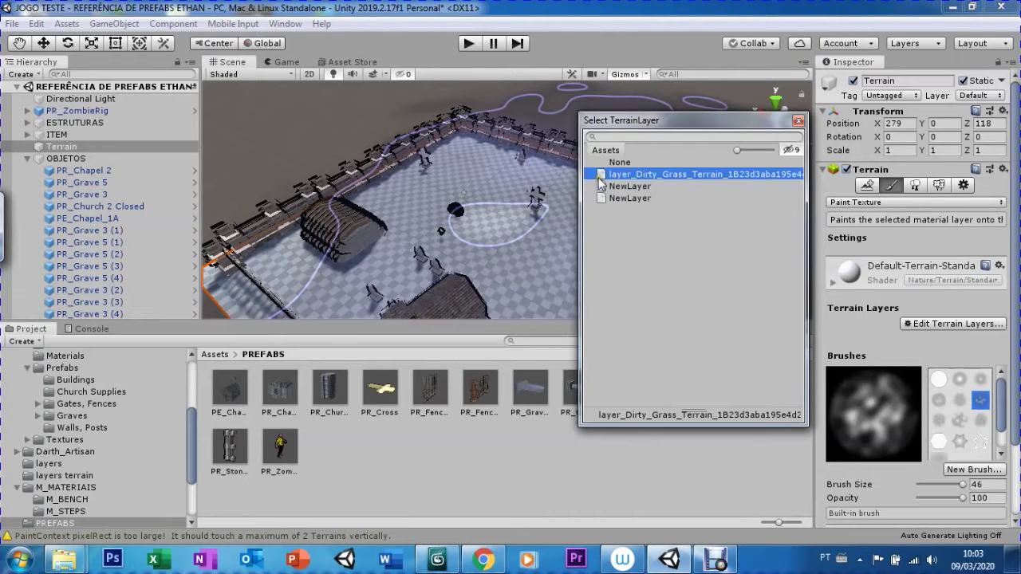
double_click(600, 177)
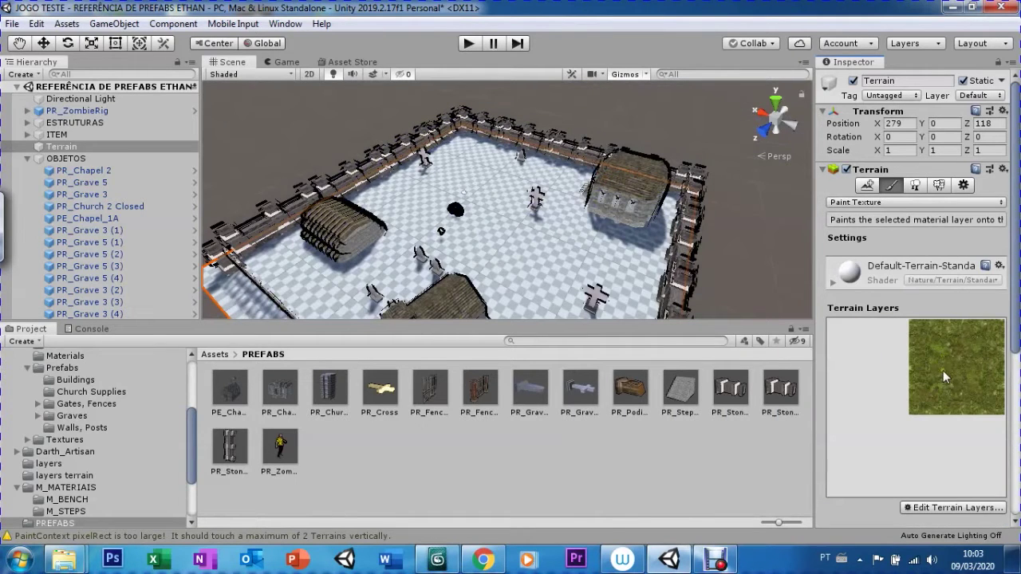
Select the dirty grass layer for painting and review its Inspector settings
left_click(997, 330)
scroll(873, 417, "down", 3)
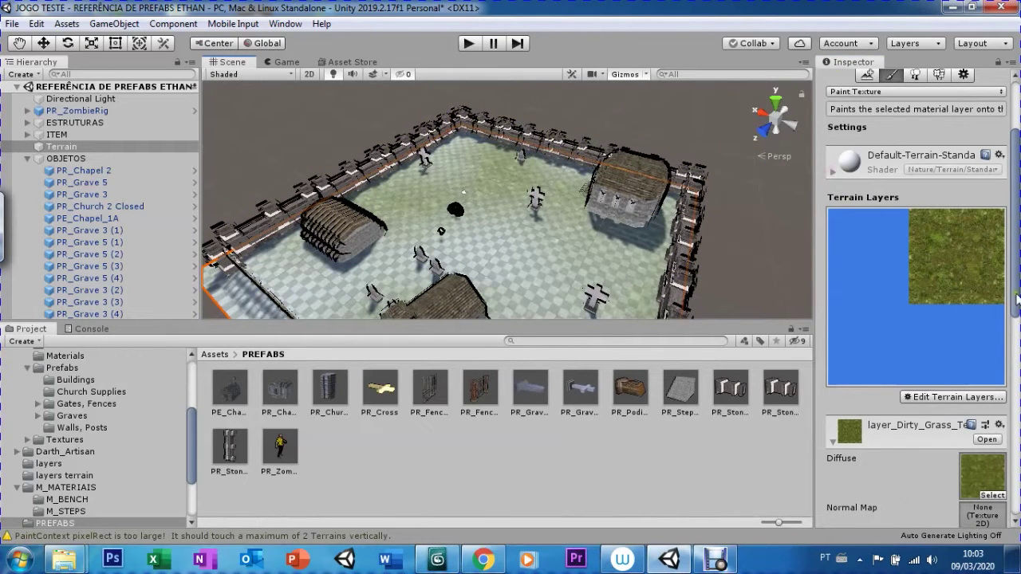
left_click_drag(1017, 298, 1015, 385)
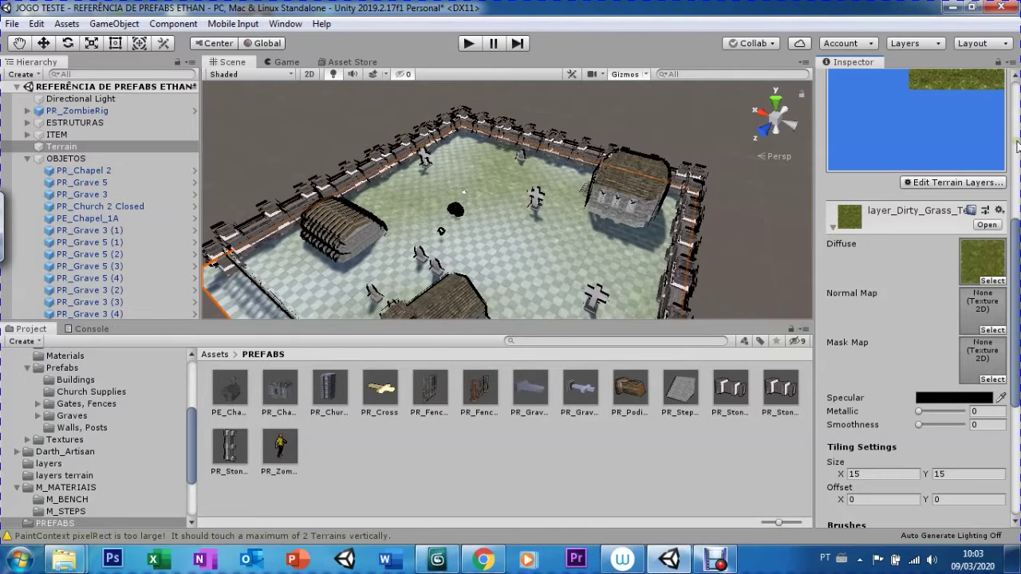
scroll(1018, 222, "up", 5)
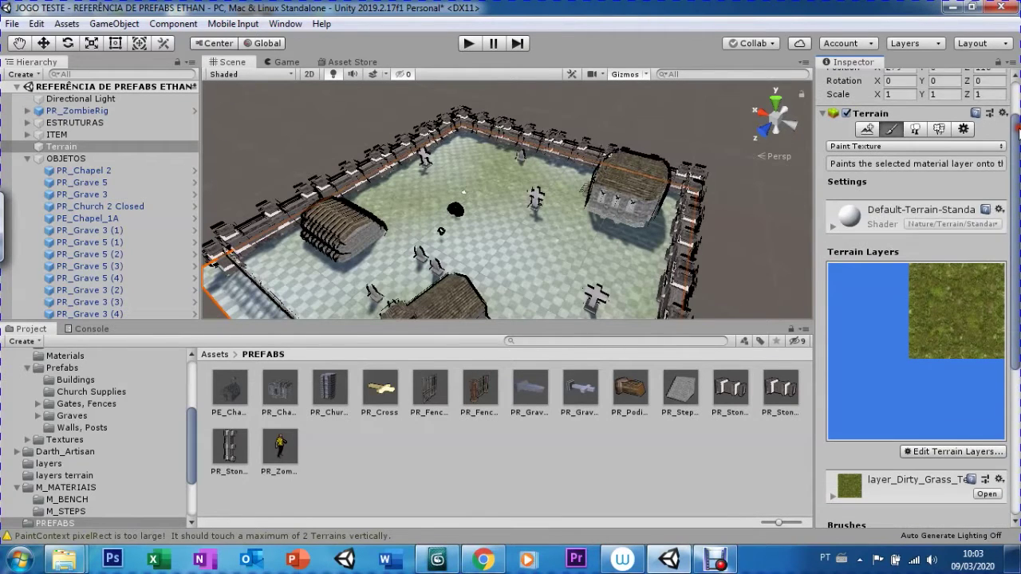
left_click(831, 227)
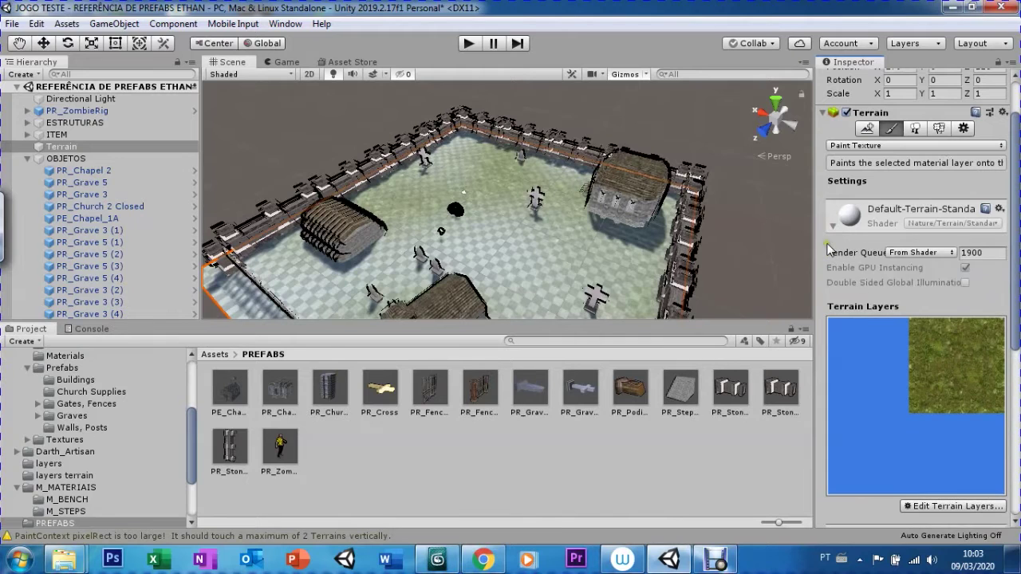
left_click(832, 227)
Choose the solid round builtin_brush_1 brush for texture painting
scroll(1016, 357, "down", 3)
scroll(1016, 356, "down", 3)
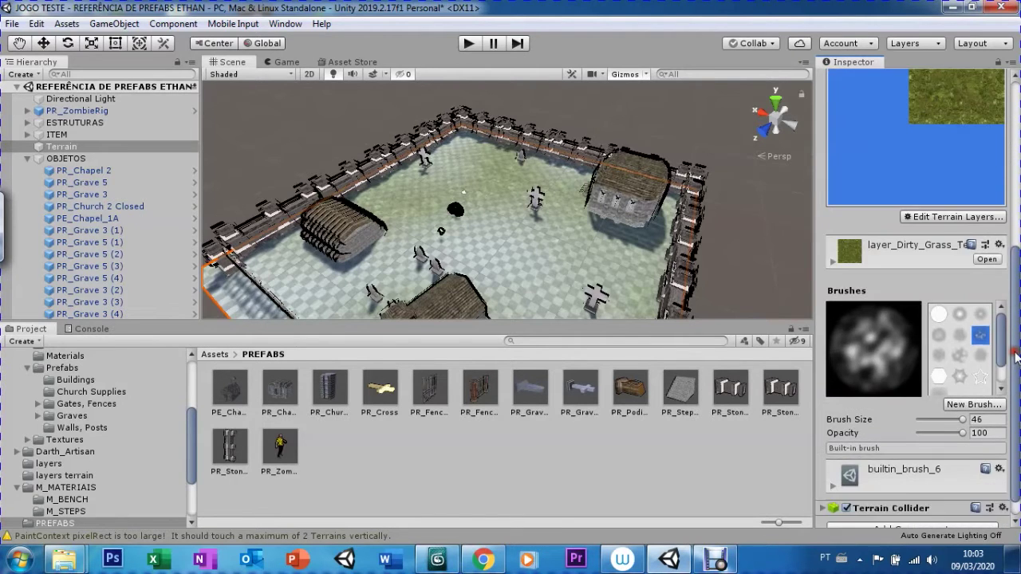
scroll(1016, 357, "down", 1)
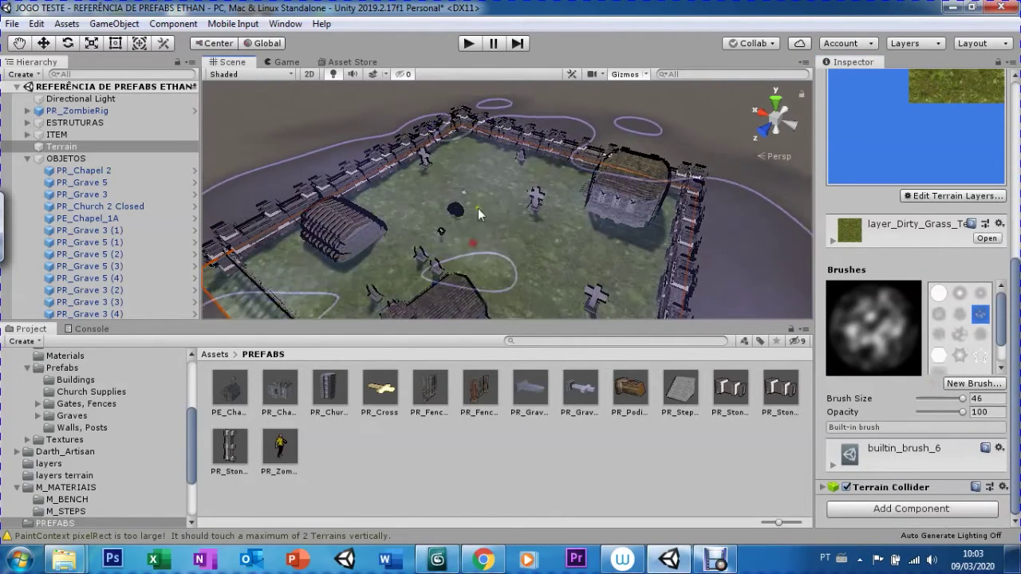
left_click(938, 293)
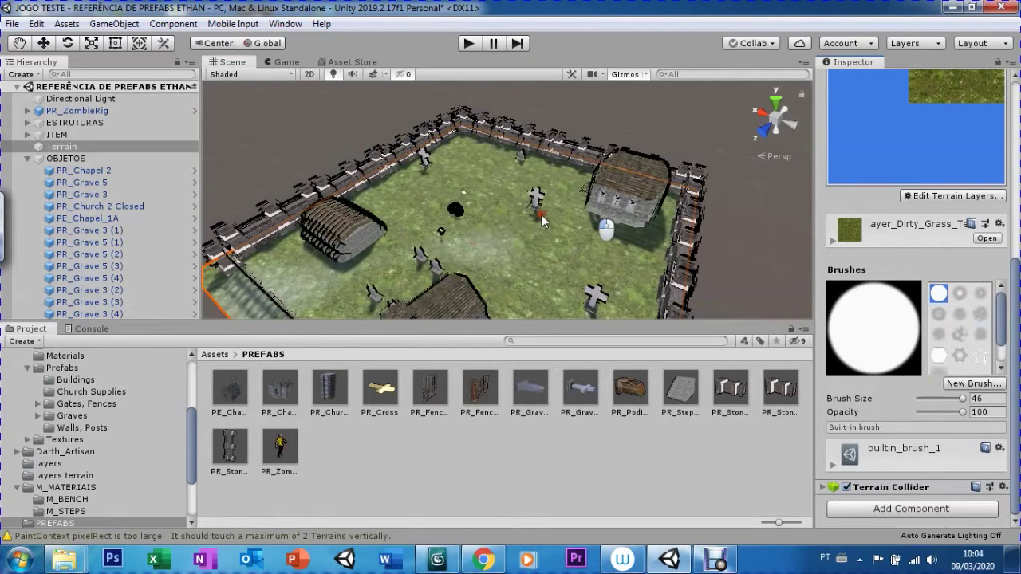
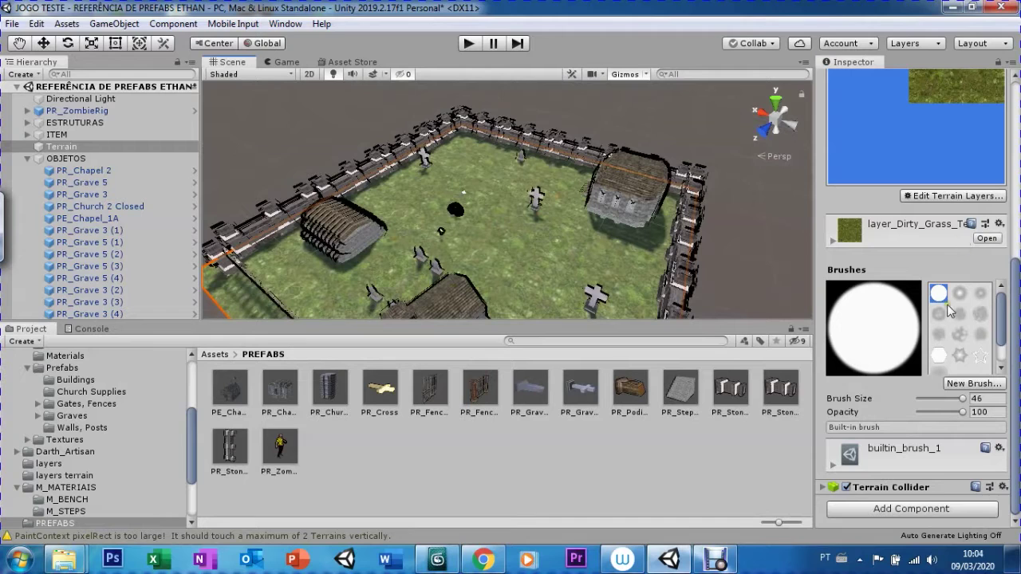
Start a new terrain layer, dismiss the texture picker without choosing, and return to the root Assets folder
left_click(981, 197)
left_click(913, 201)
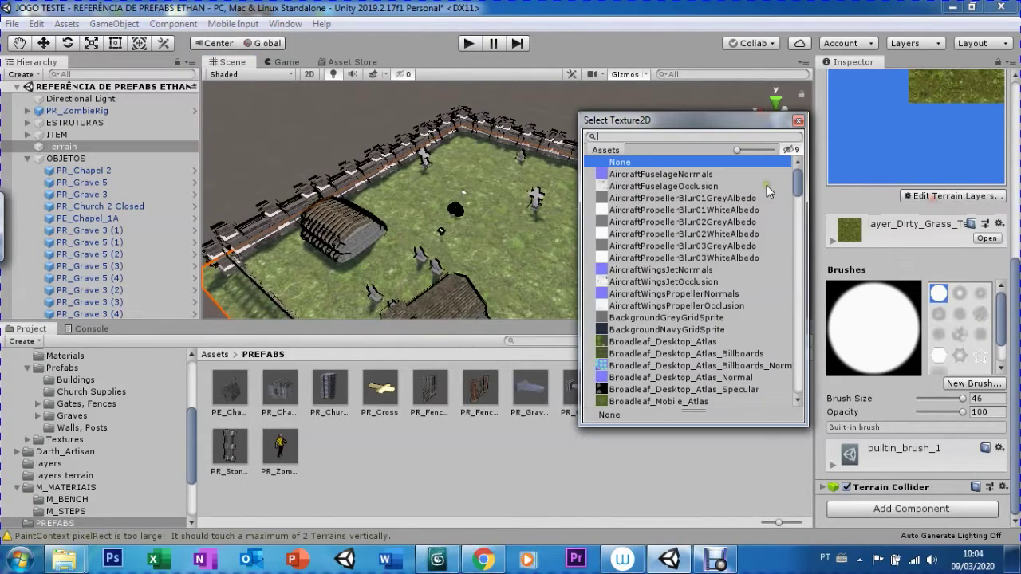
left_click(798, 122)
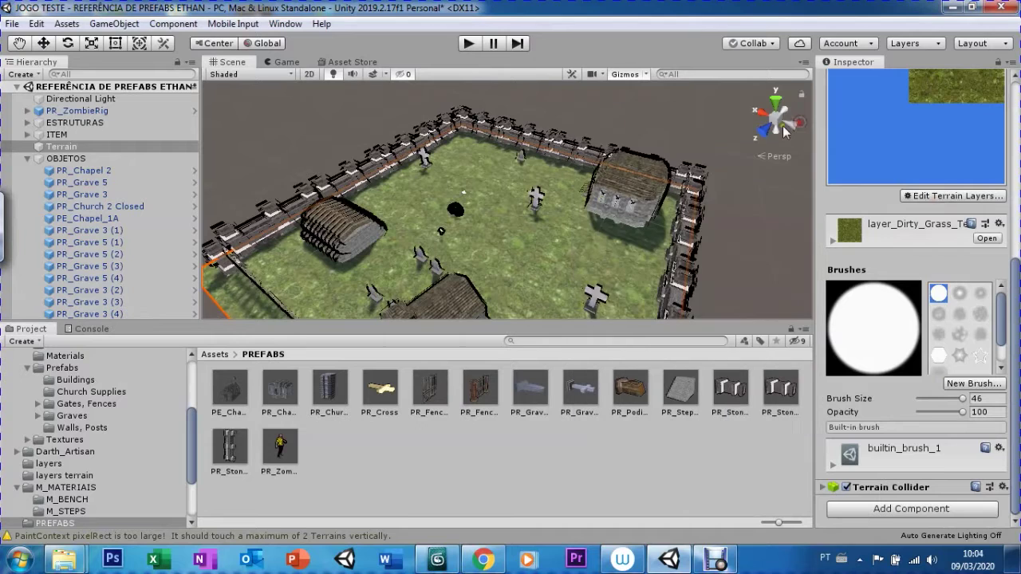
left_click(212, 355)
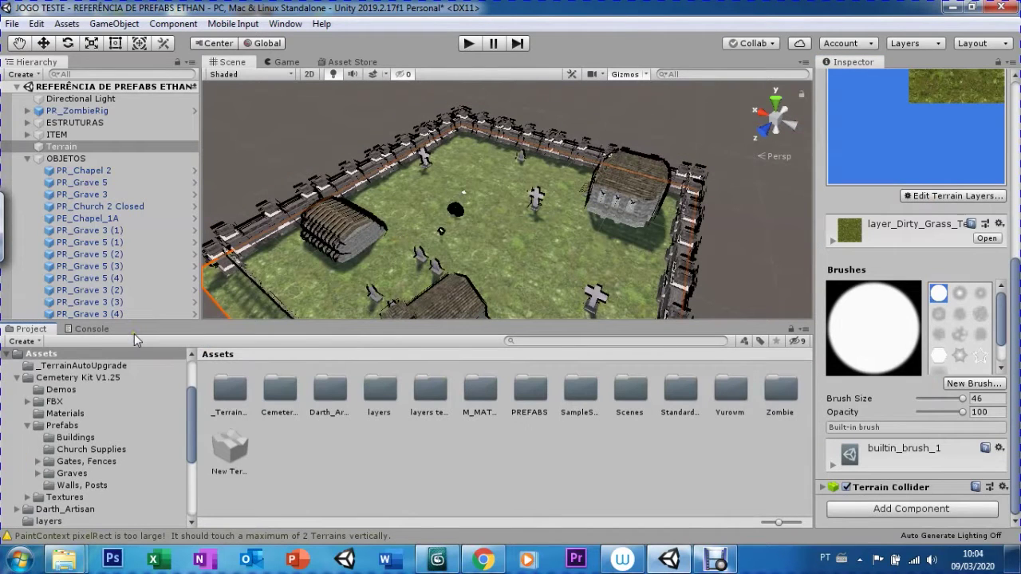
key("super")
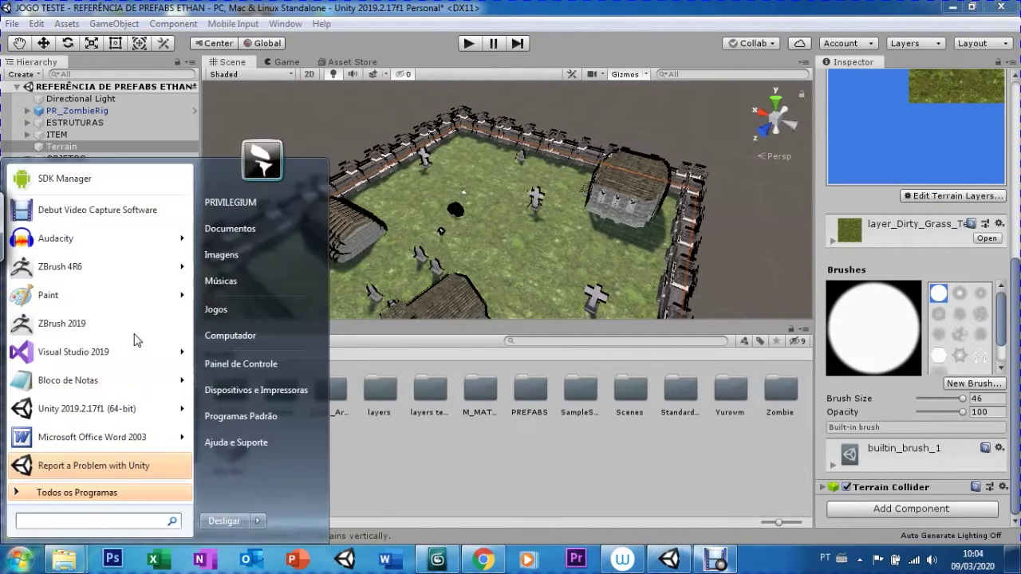
In Explorer, browse Documents > 3dsmax > export into the texturas folder
key("Escape")
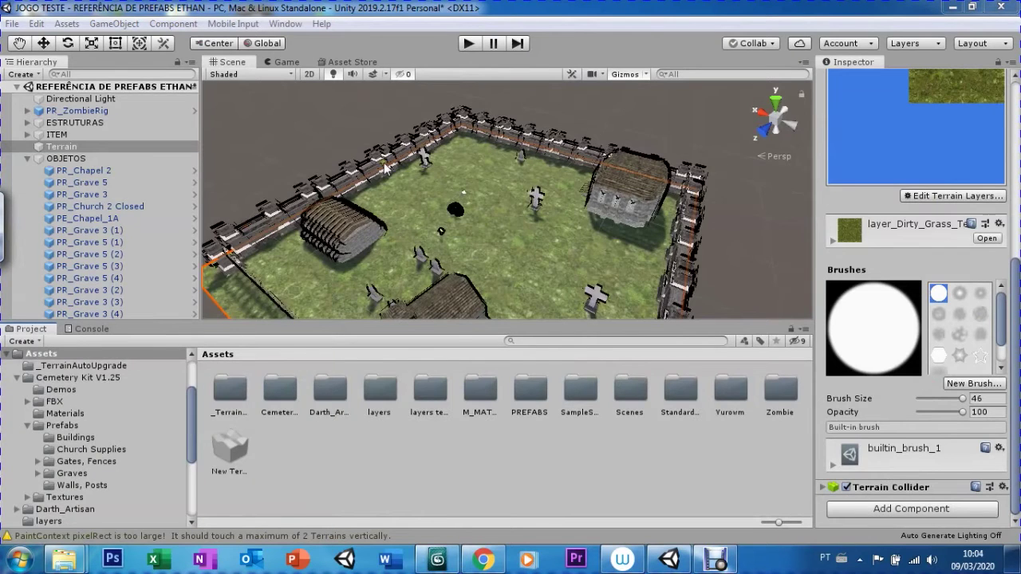
key("super+e")
left_click(387, 281)
double_click(385, 281)
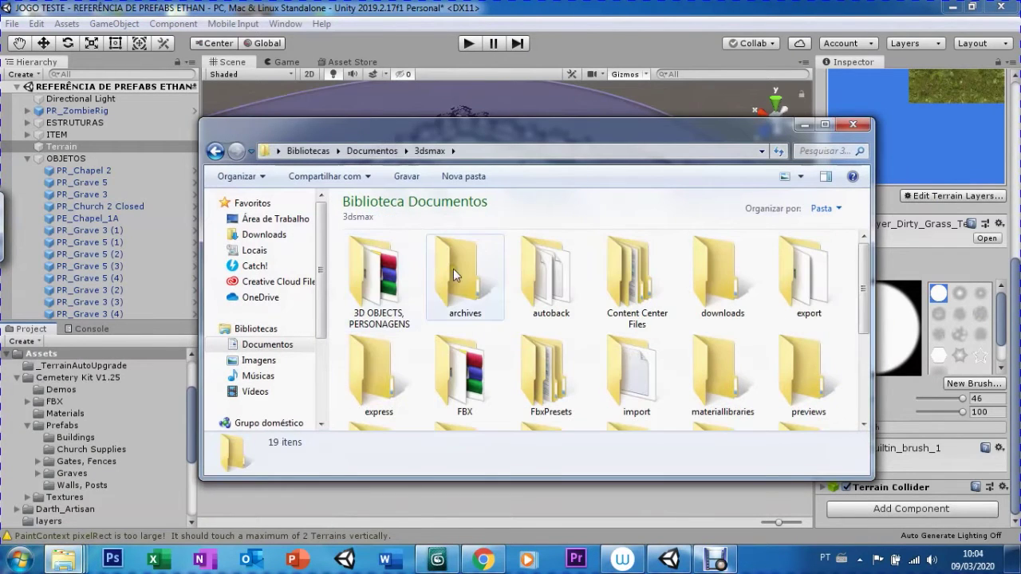
left_click(453, 269)
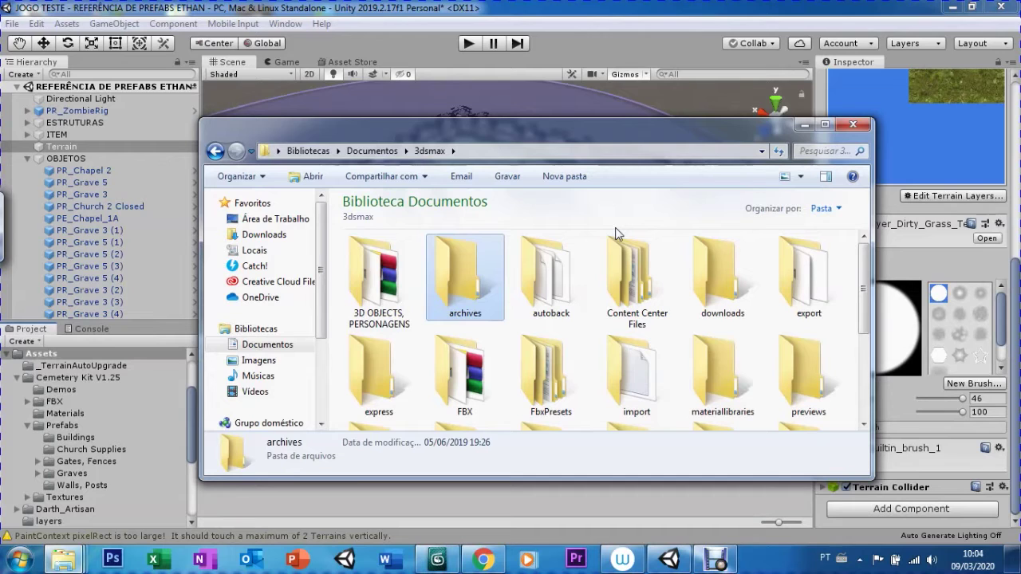
key("e")
key("Return")
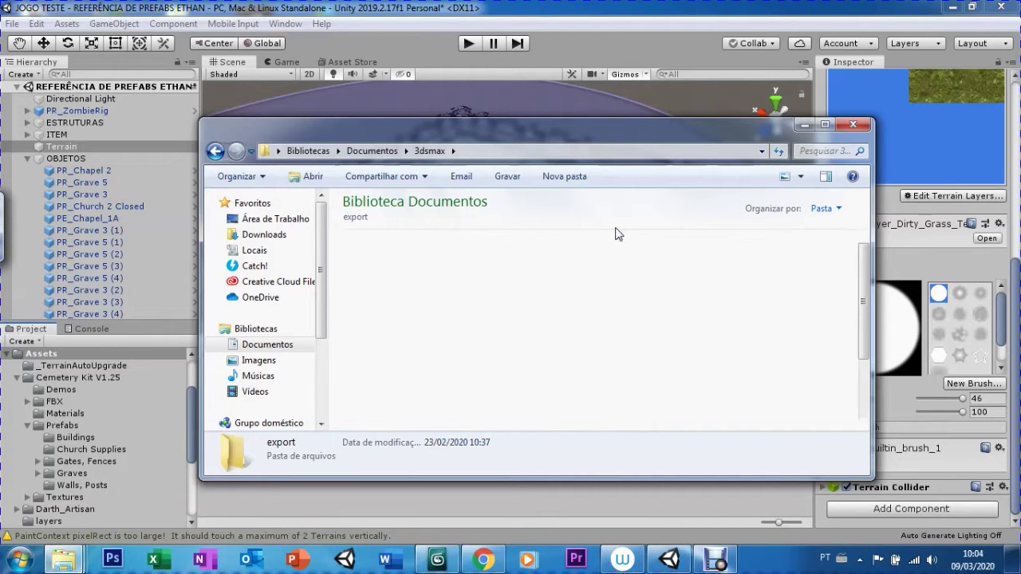
key("t")
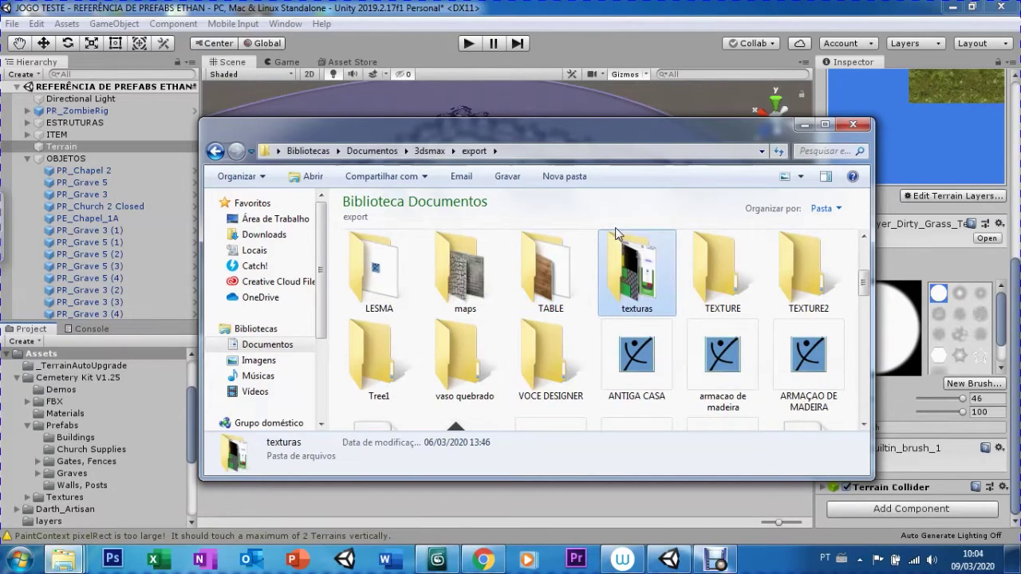
key("Return")
Search the texturas and TEXTURE folders for the cracked-earth image
left_click_drag(863, 259, 832, 363)
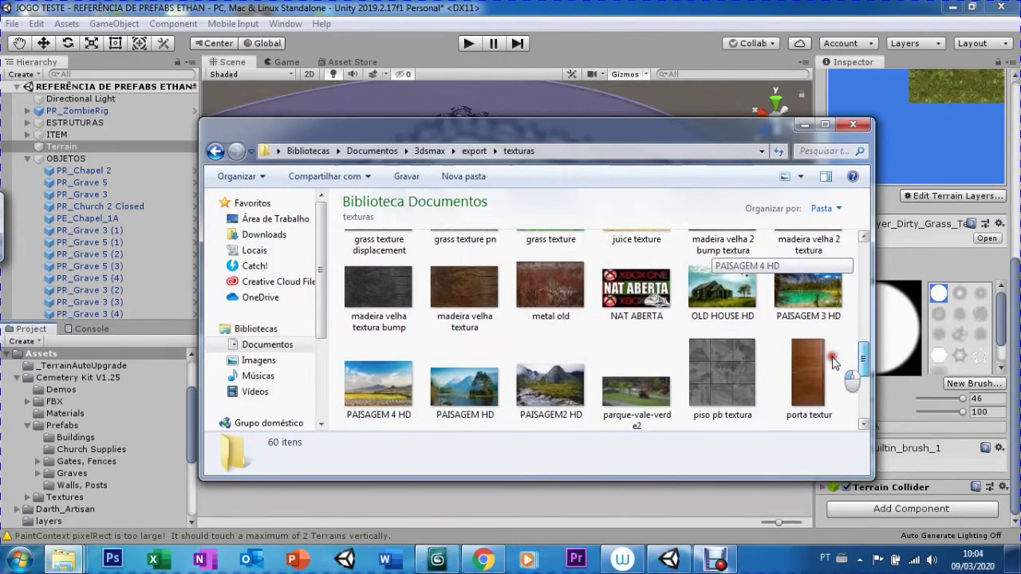
scroll(832, 363, "down", 2)
scroll(834, 405, "down", 1)
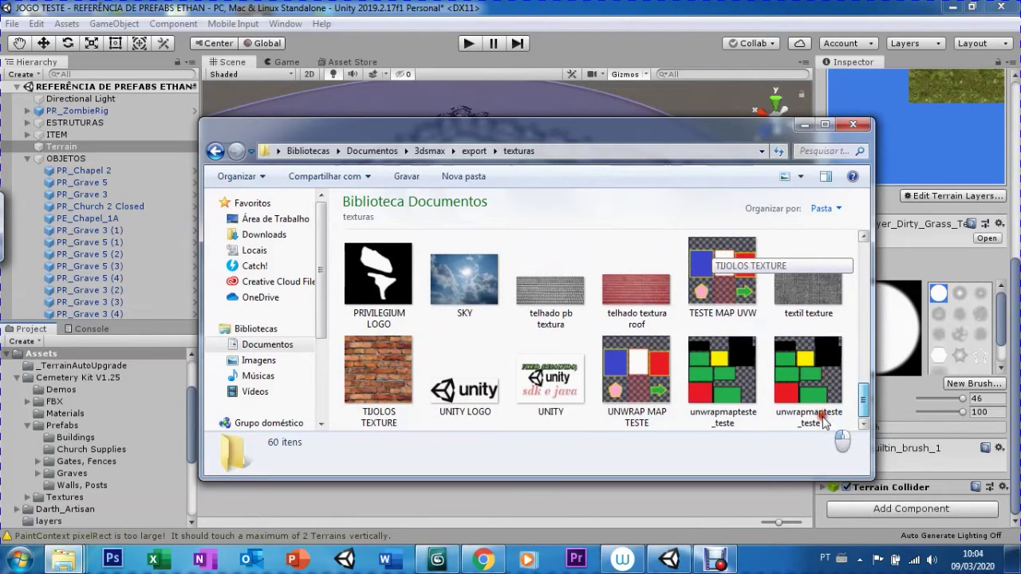
scroll(834, 374, "up", 4)
left_click_drag(832, 339, 838, 252)
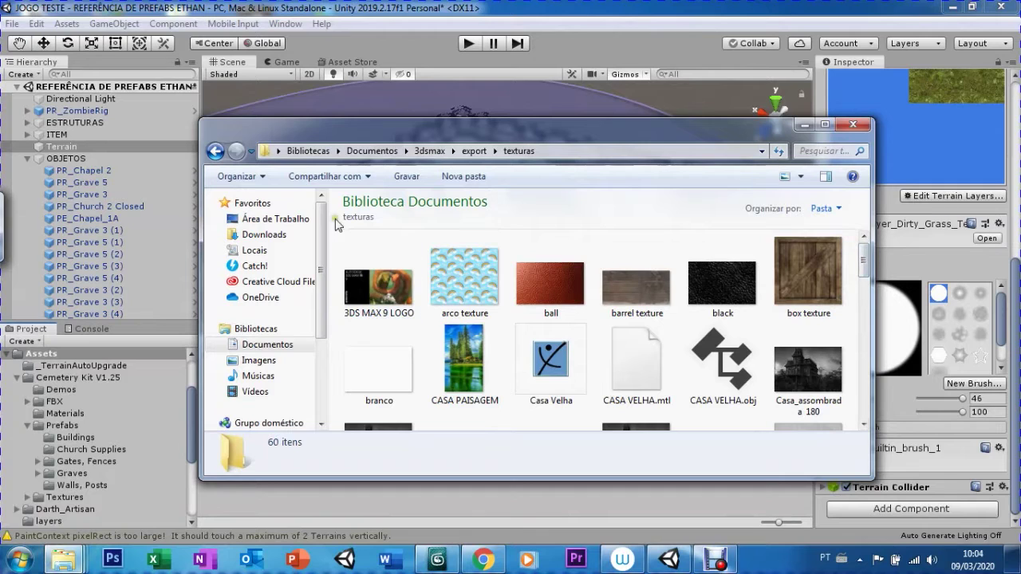
left_click(213, 151)
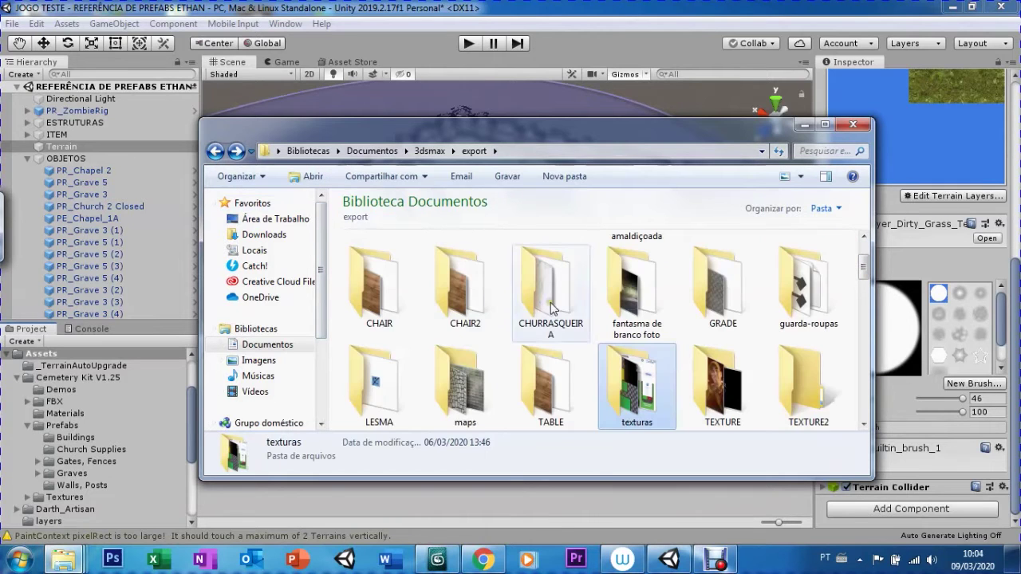
double_click(718, 395)
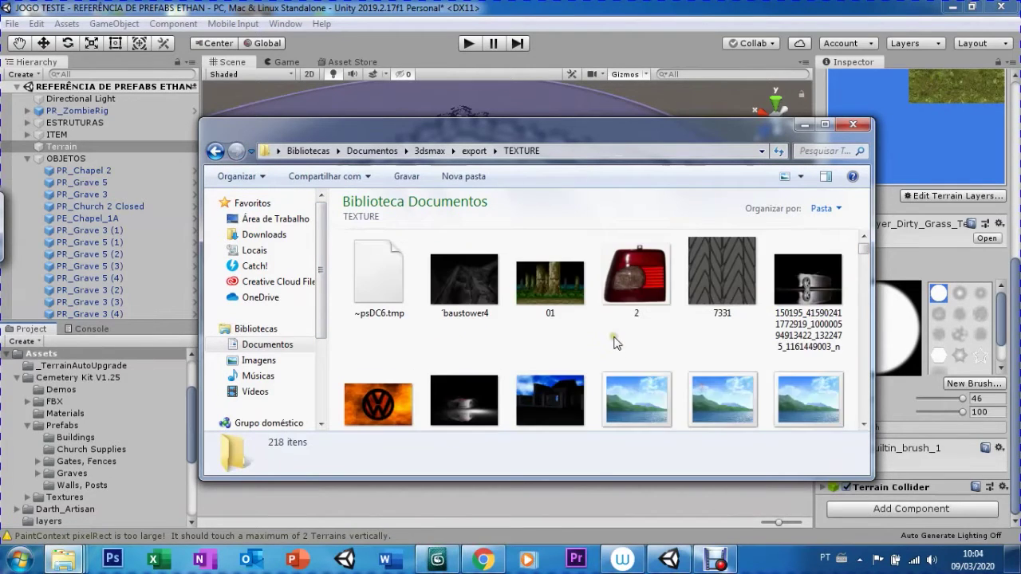
left_click(654, 277)
key("c")
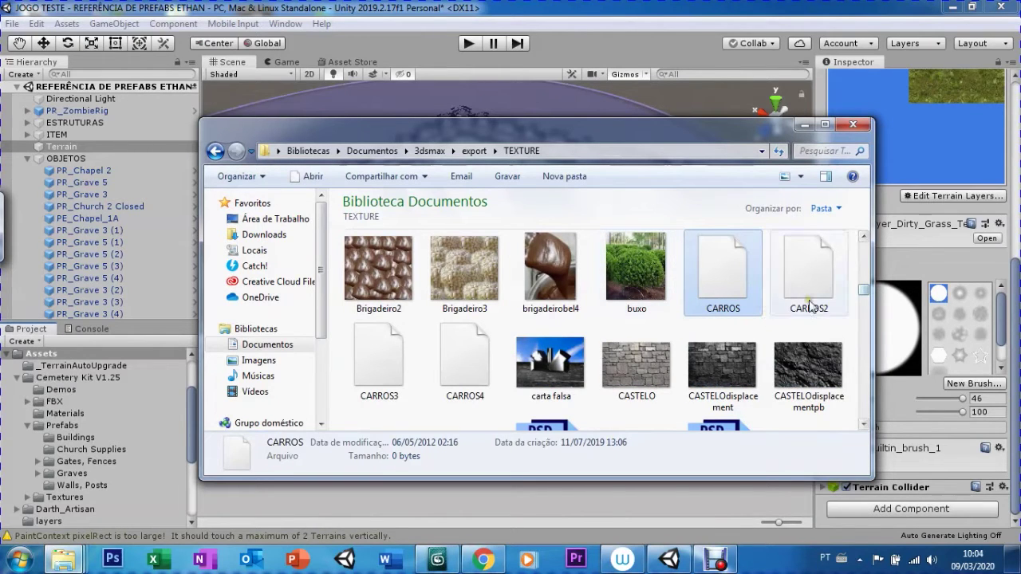
left_click(831, 261)
Open export > TEXTURE2, find cracked-earth-texture with 'cr', and drag it toward Unity
key("BackSpace")
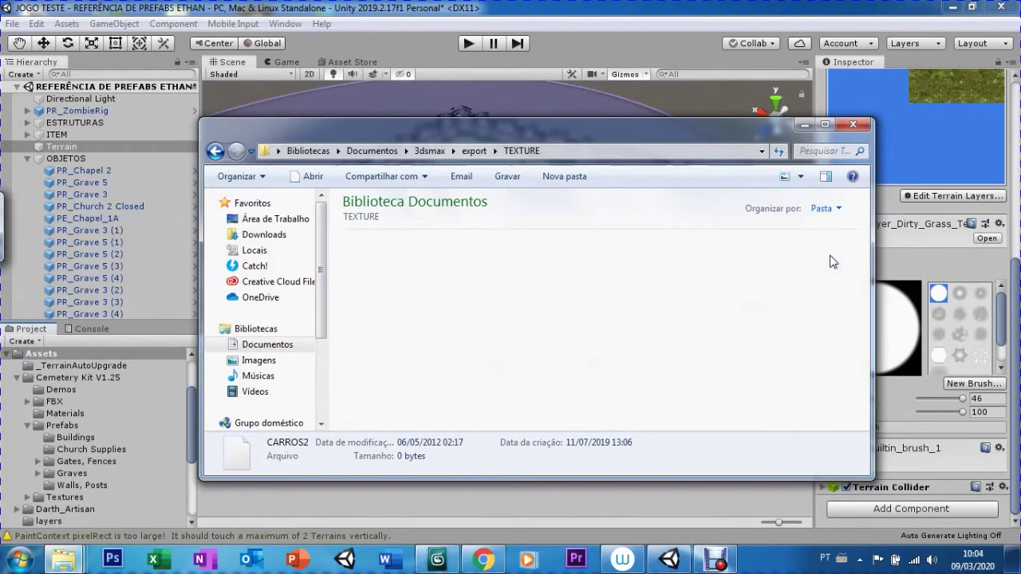
key("Right")
key("Return")
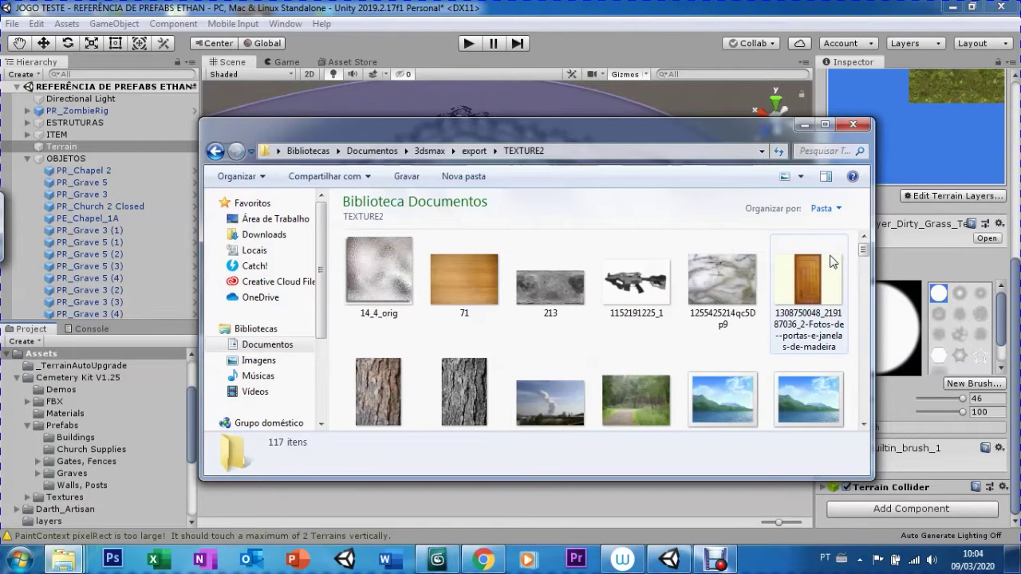
type("cr")
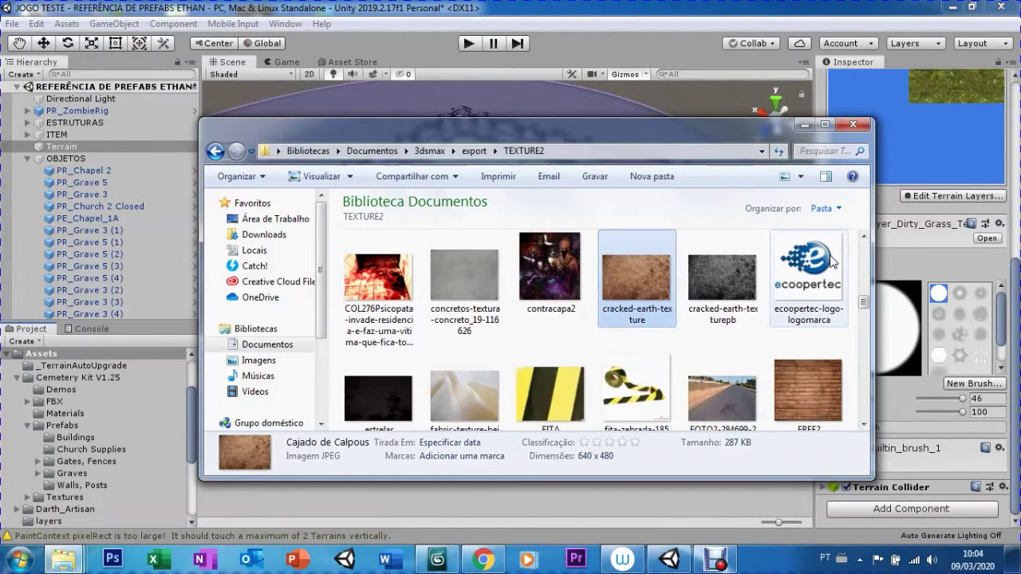
left_click_drag(623, 288, 668, 556)
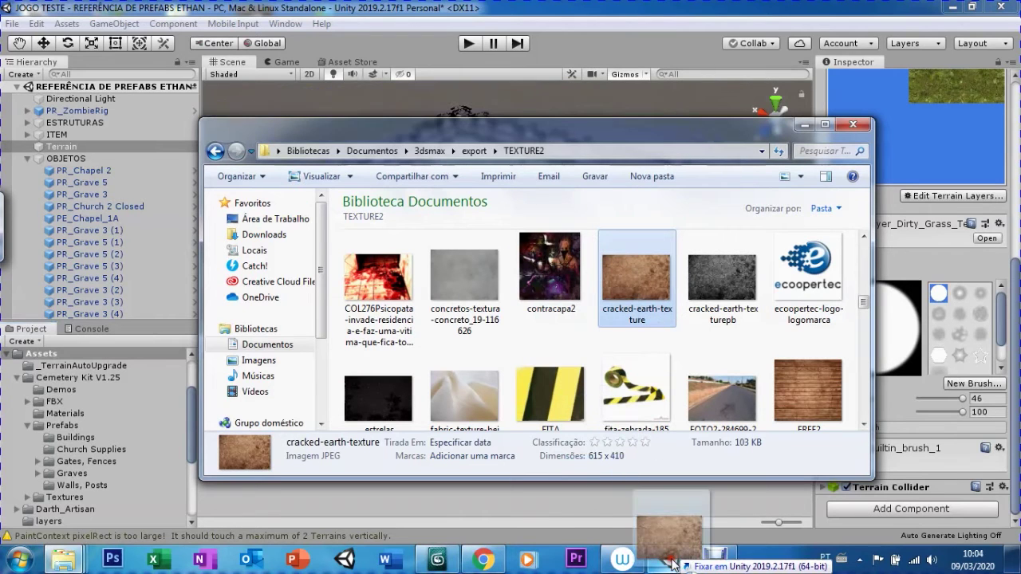
mouse_move(669, 556)
left_mouse_down()
mouse_move(605, 507)
mouse_move(567, 421)
mouse_move(381, 399)
left_mouse_up()
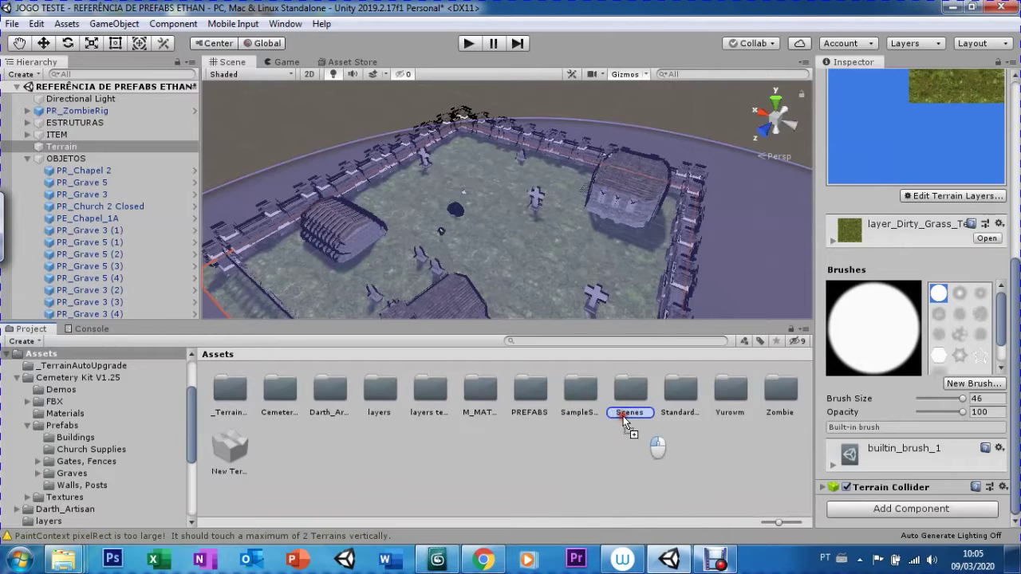
Import cracked-earth-texture into the layers folder and inspect it
left_click_drag(376, 399, 378, 399)
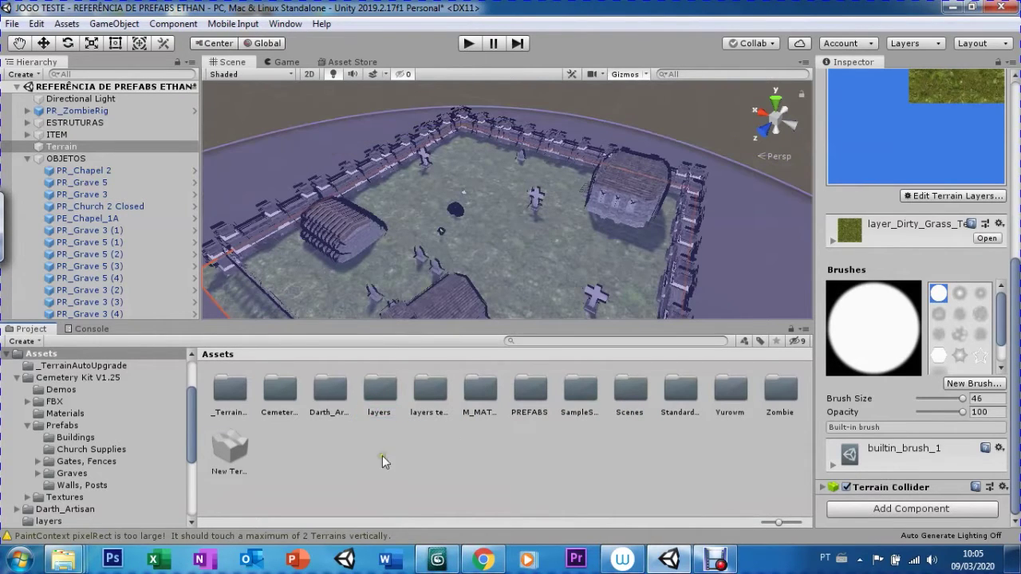
double_click(381, 390)
left_click(226, 391)
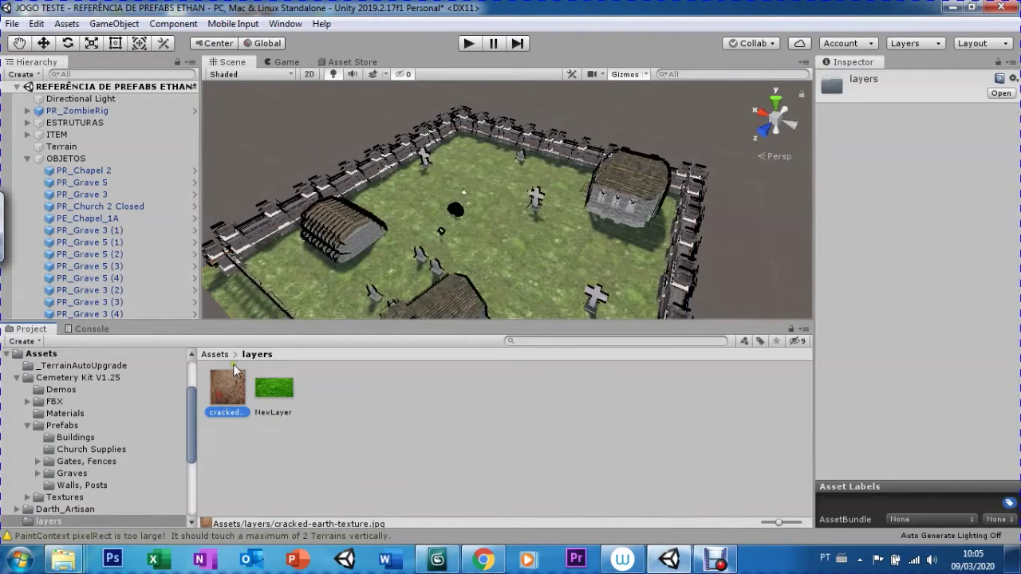
Create a new terrain layer on the Terrain using cracked-earth-texture, found by searching 'CRAC'
left_click(474, 187)
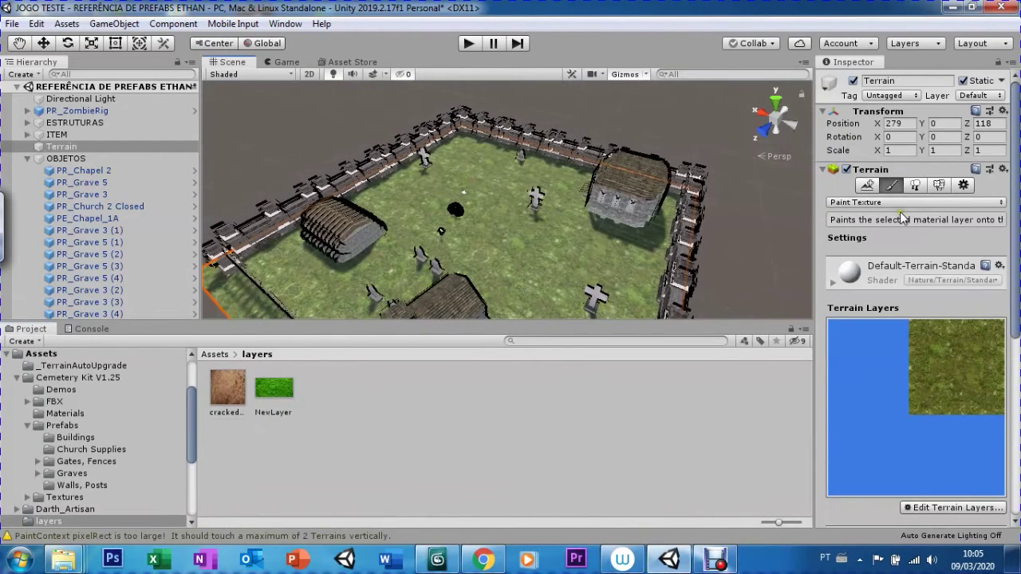
left_click(951, 507)
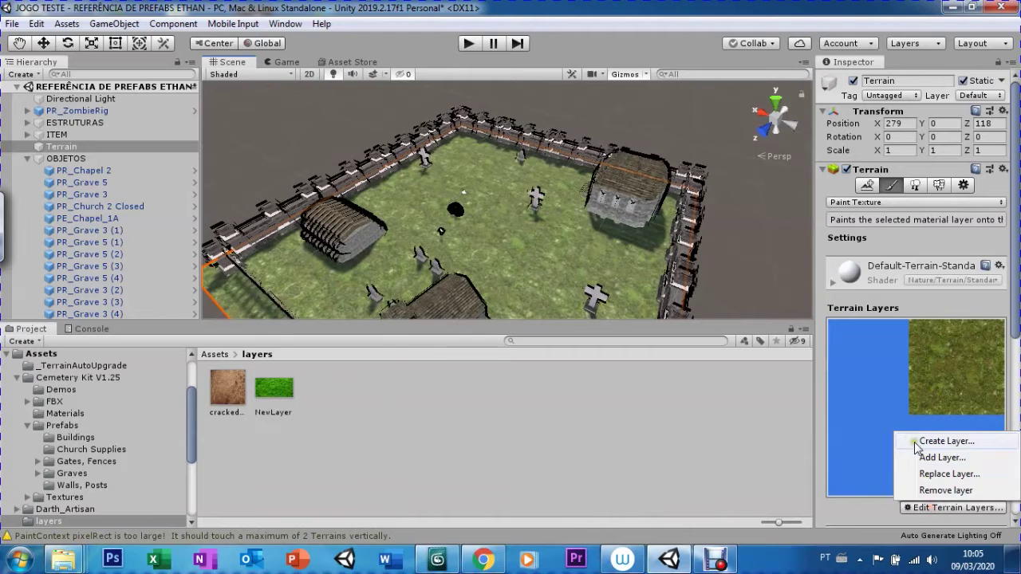
left_click(918, 441)
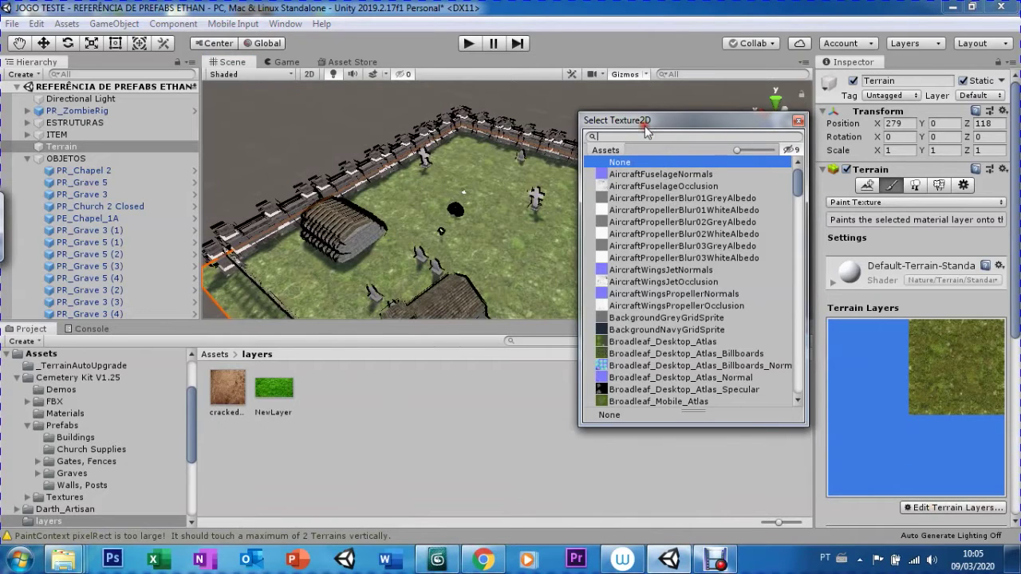
type("CRAC")
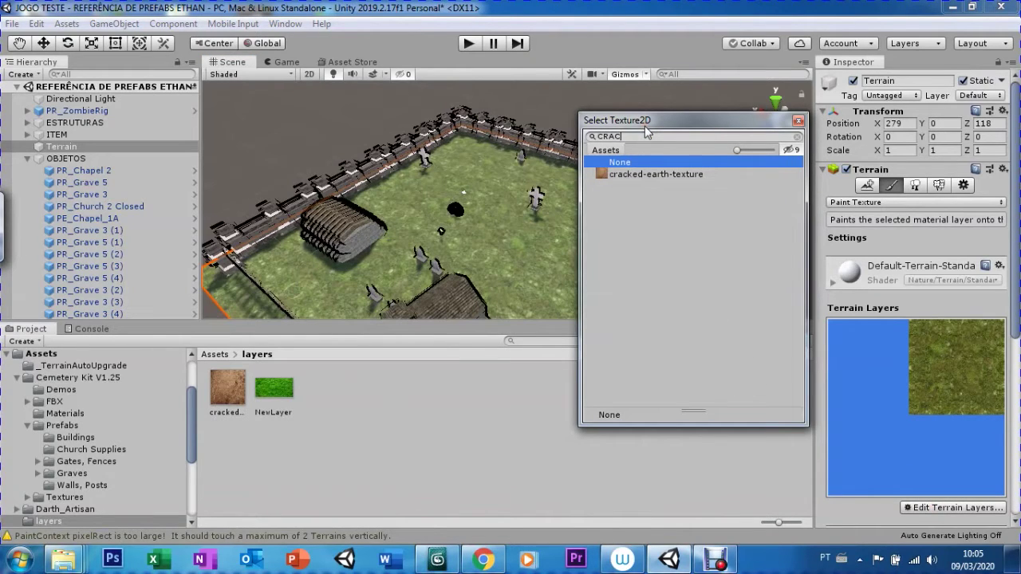
left_click(630, 175)
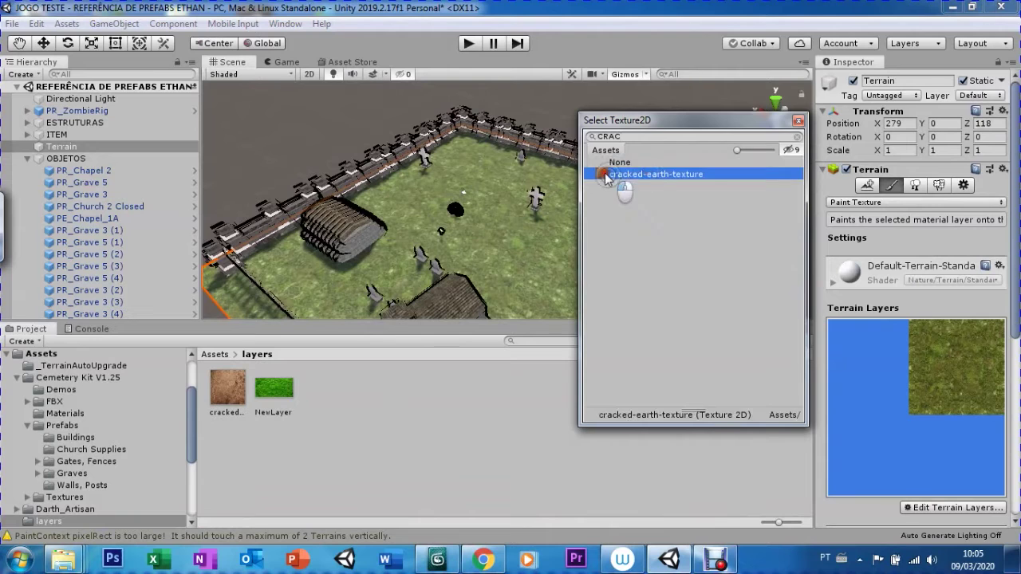
double_click(604, 174)
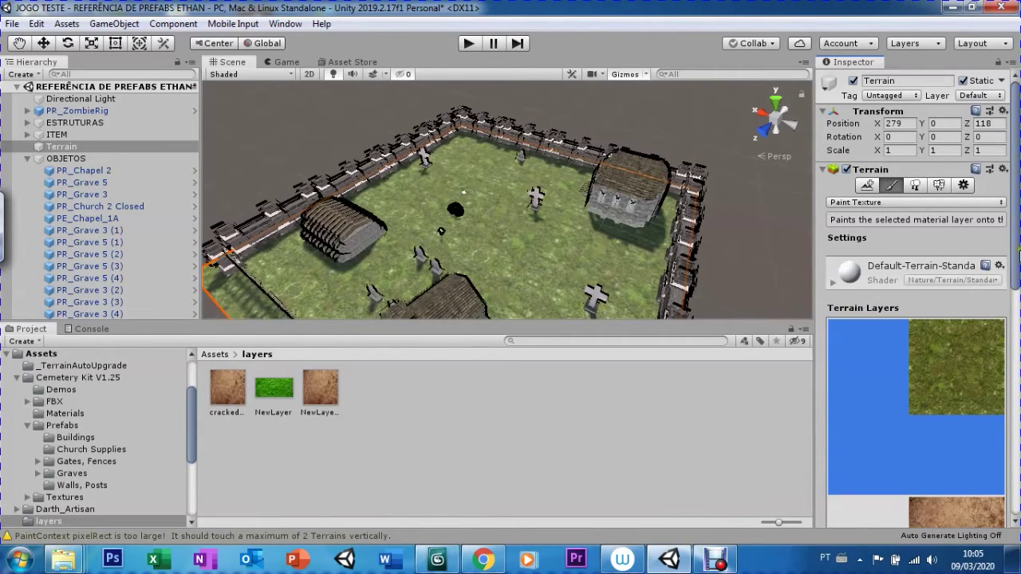
scroll(986, 366, "down", 5)
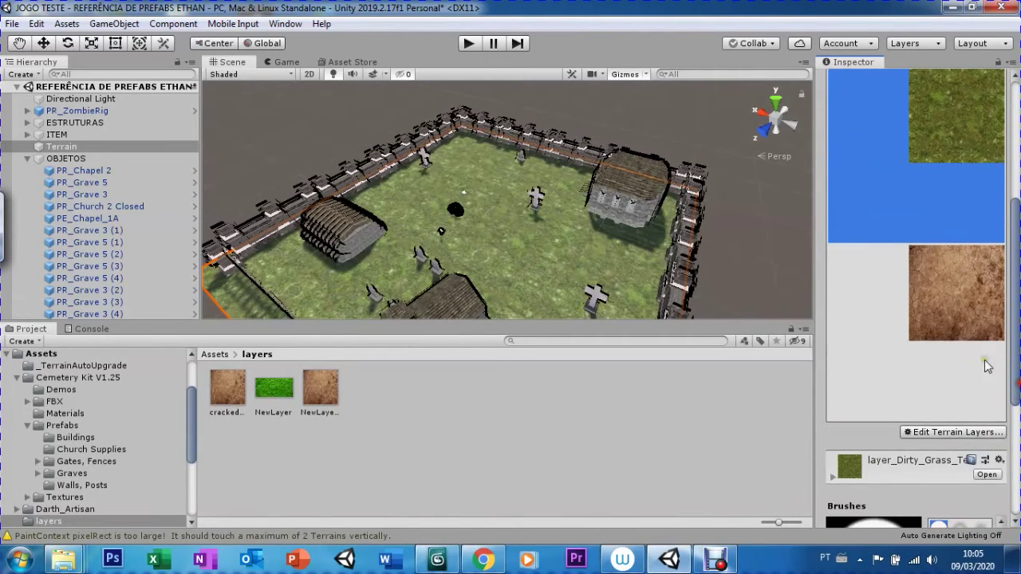
Select the cracked-earth layer with a soft brush, opacity 41 and brush size 7.1
left_click(940, 294)
mouse_move(1016, 381)
left_mouse_down()
mouse_move(1017, 407)
mouse_move(942, 476)
left_mouse_up()
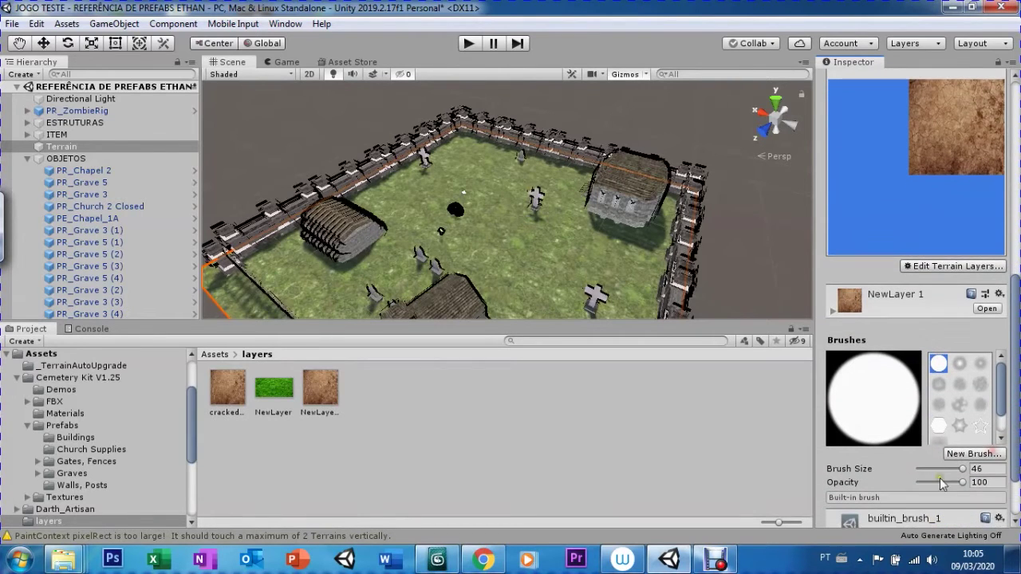
left_click(959, 364)
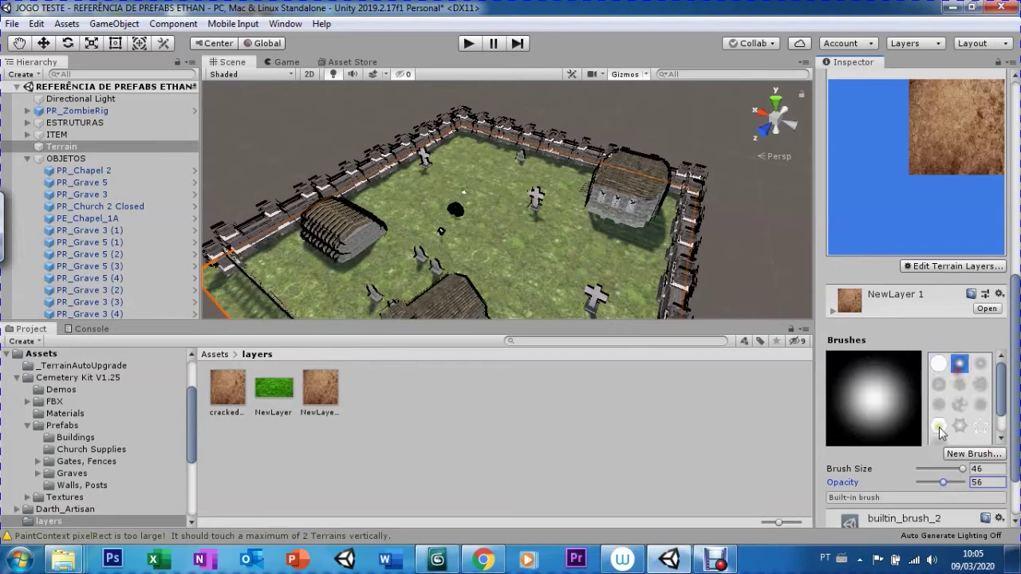
left_click(936, 482)
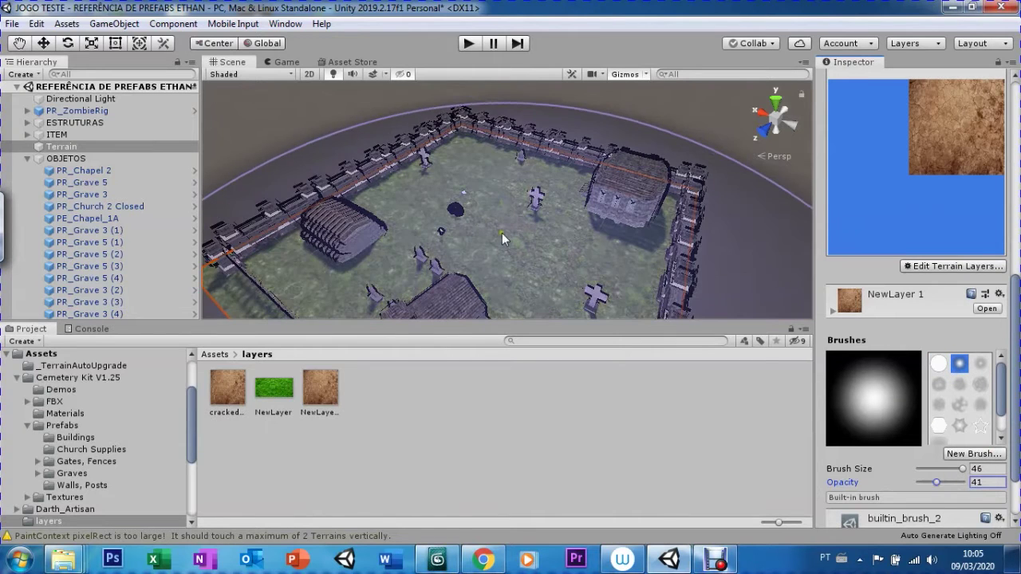
left_click(937, 470)
left_click_drag(935, 470, 924, 473)
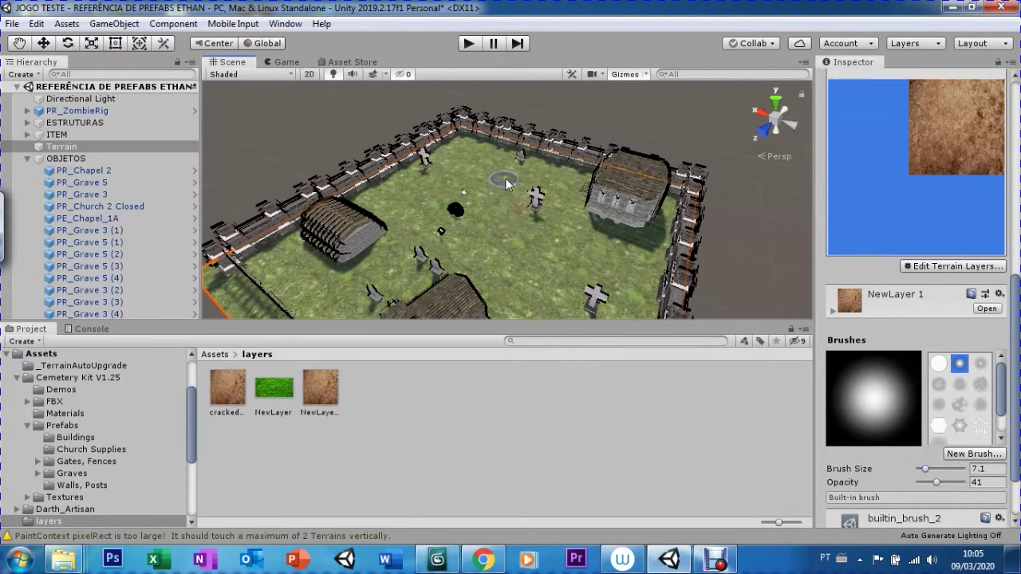
Paint dirt patches around a grave cross and a front grave, then preview in Game view
left_click(534, 204)
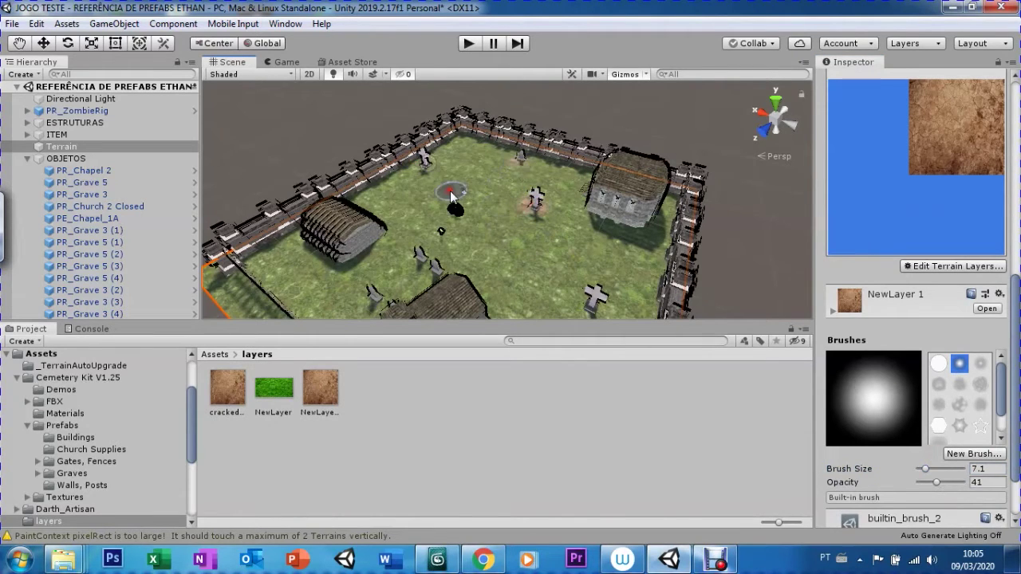
left_click(391, 295)
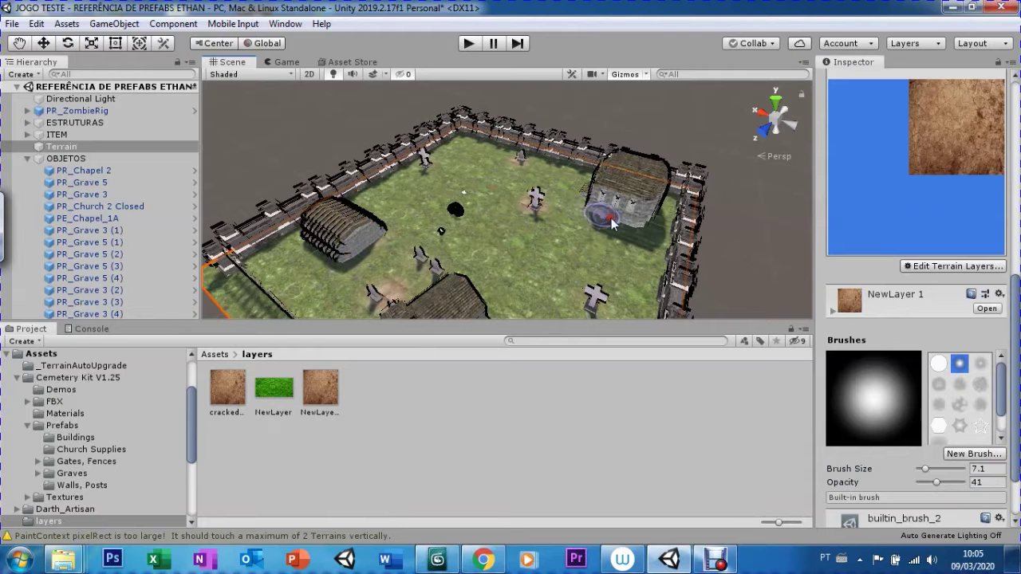
left_click(286, 62)
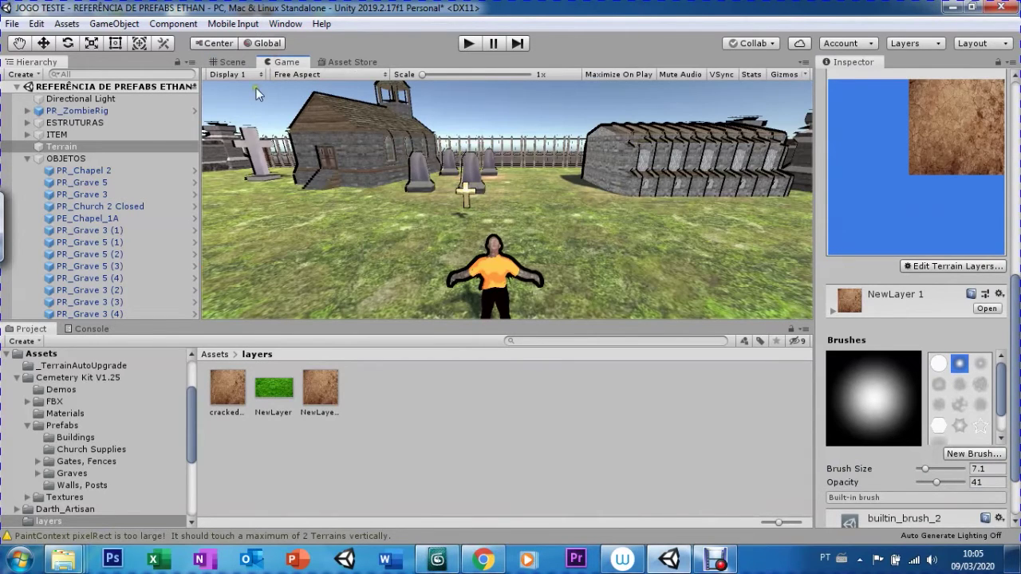
Raise the brush size to 9.4 and paint another faint dirt patch near a cross
left_click(230, 63)
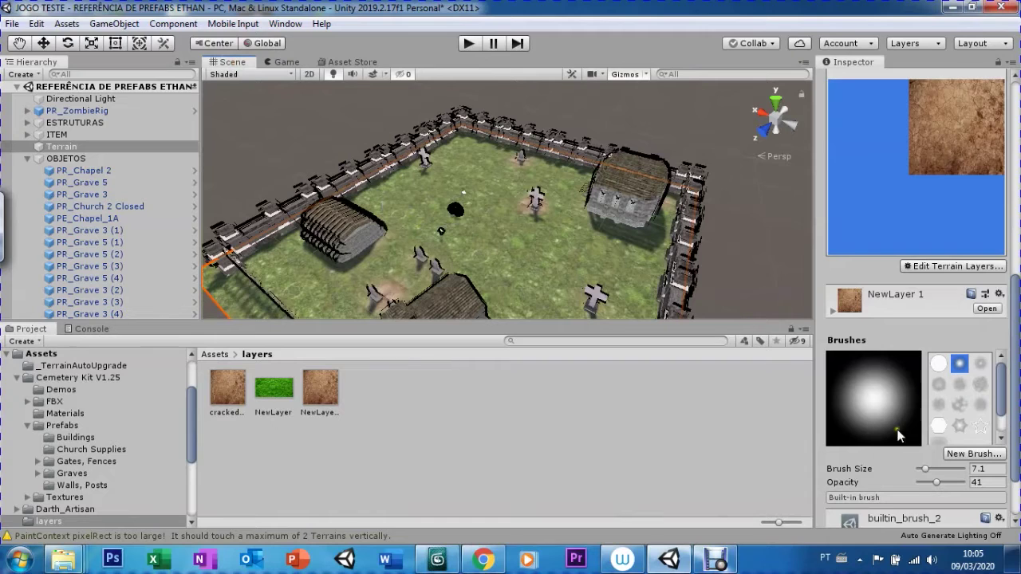
left_click_drag(925, 469, 928, 471)
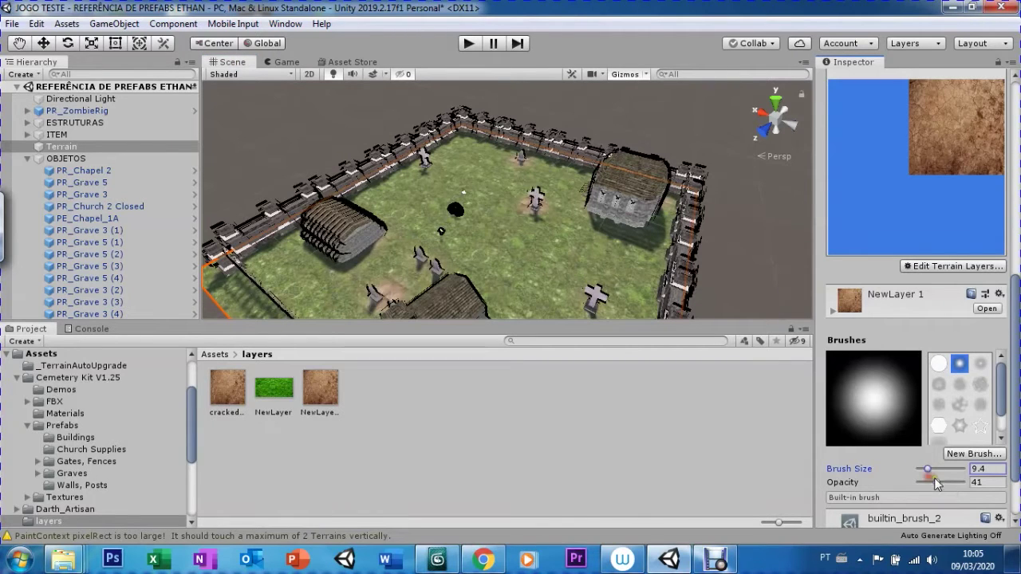
left_click(598, 299)
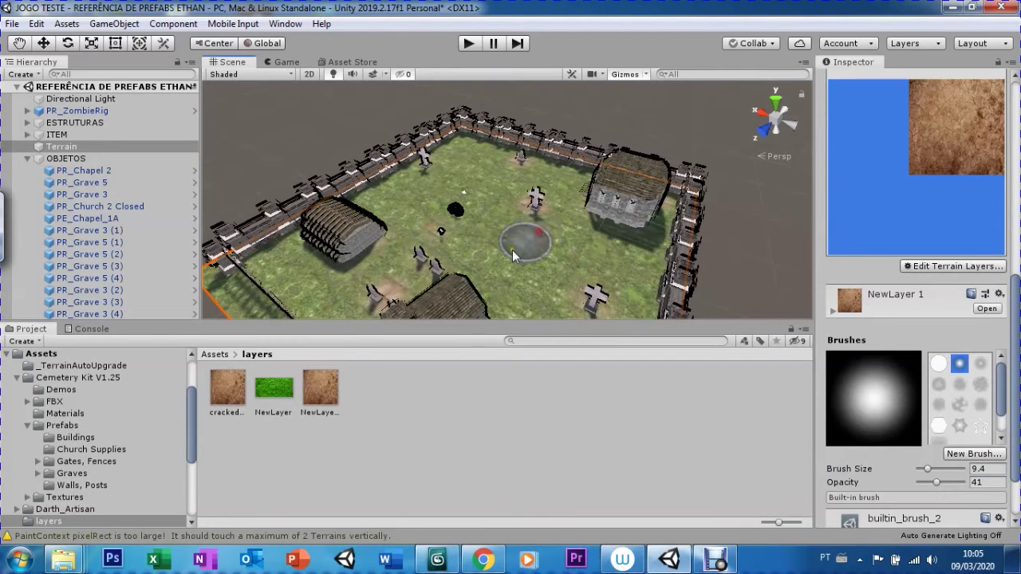
left_click(279, 62)
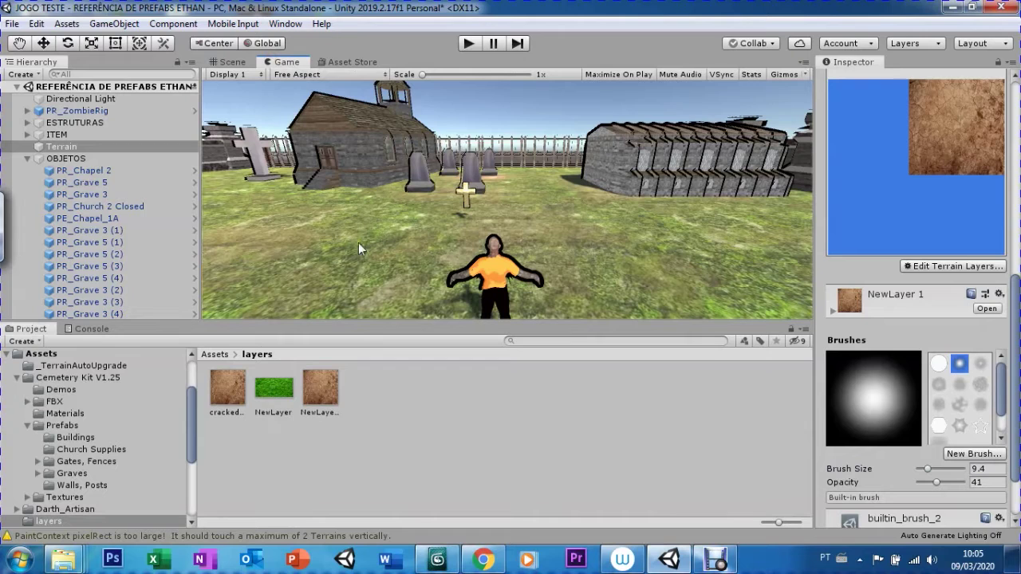
Back in the Scene view, switch the terrain tool to Paint Details
left_click(230, 62)
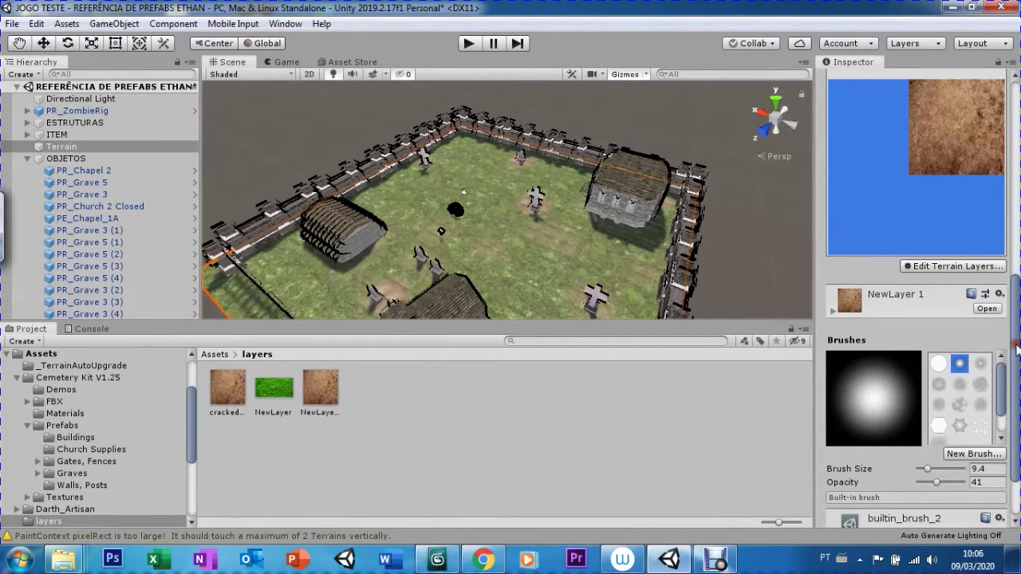
scroll(916, 142, "up", 5)
left_click(939, 105)
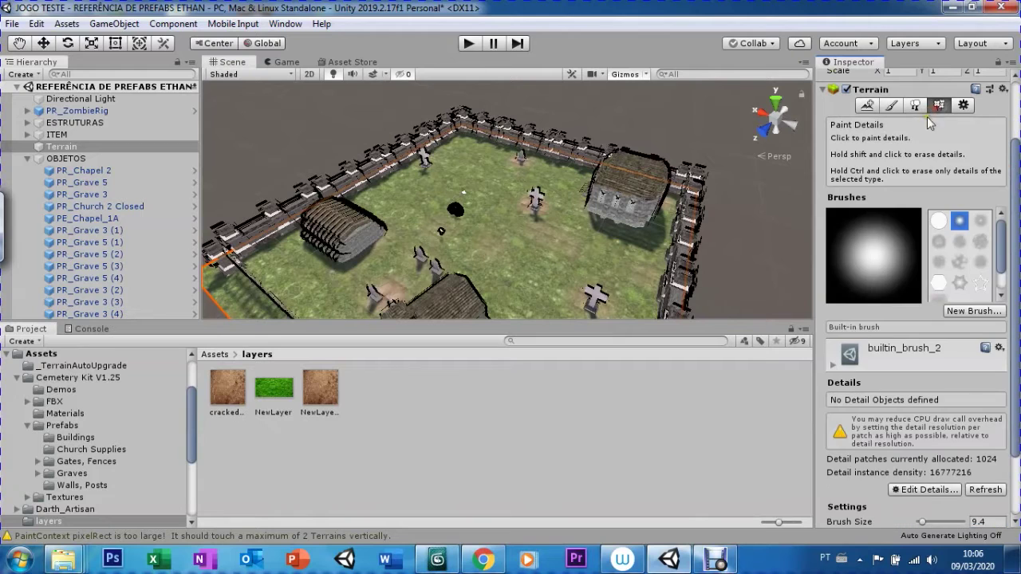
Add a grass texture detail using Broadleaf_Desktop_Atlas_Billboards_Normal as its Detail Texture
scroll(1018, 421, "down", 3)
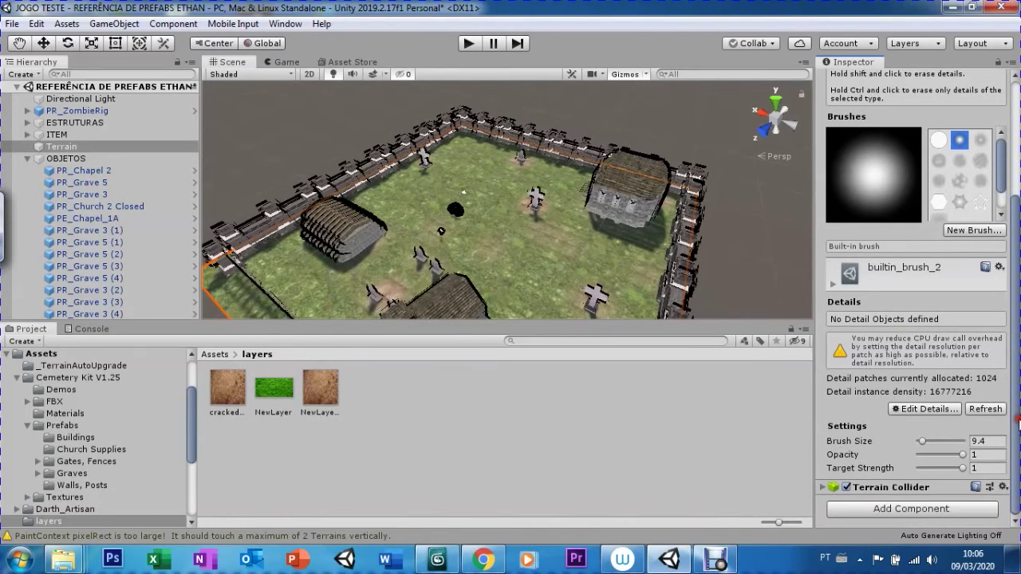
left_click(933, 410)
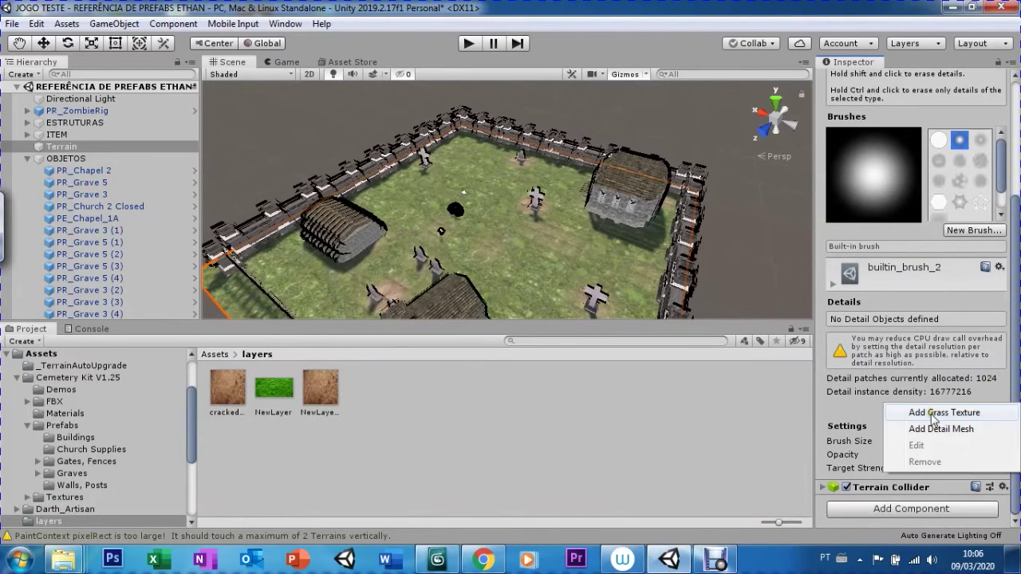
left_click(933, 414)
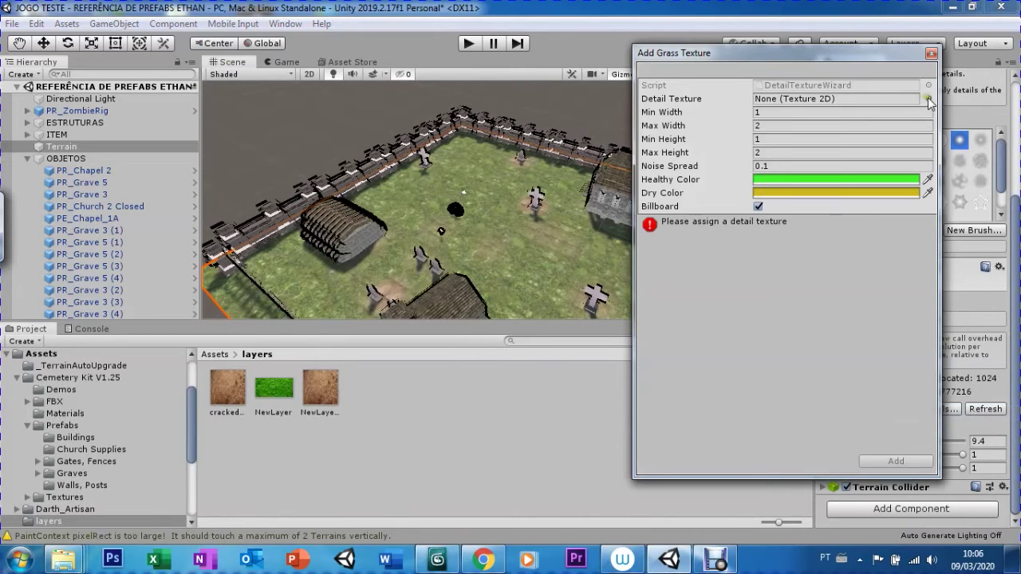
left_click(928, 98)
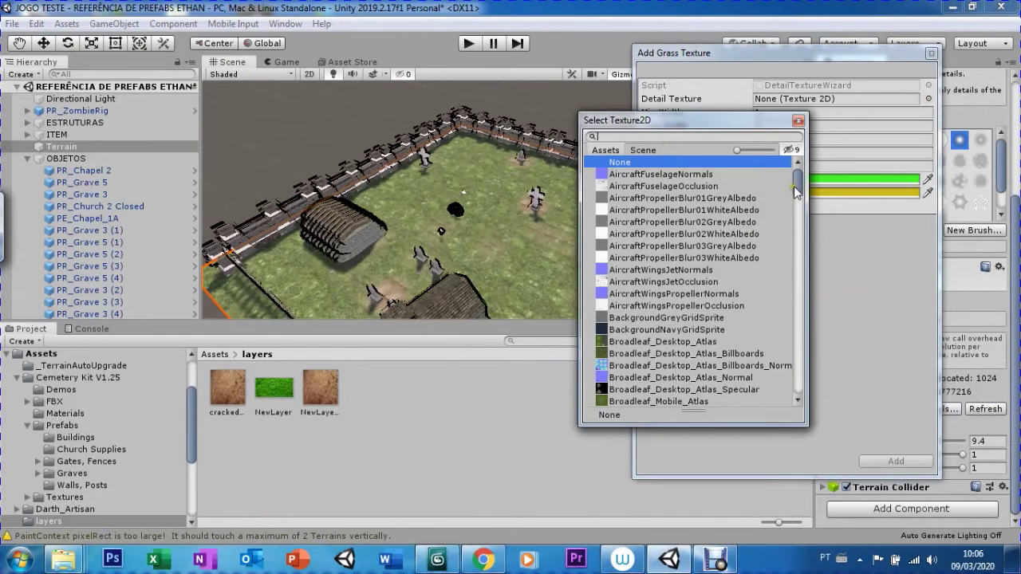
left_click_drag(794, 186, 797, 197)
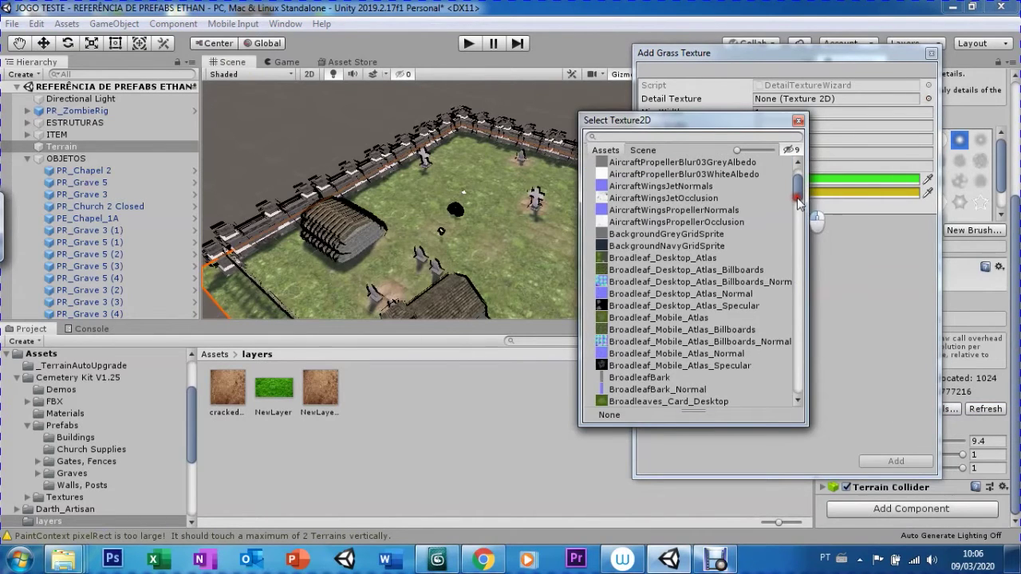
left_click(601, 285)
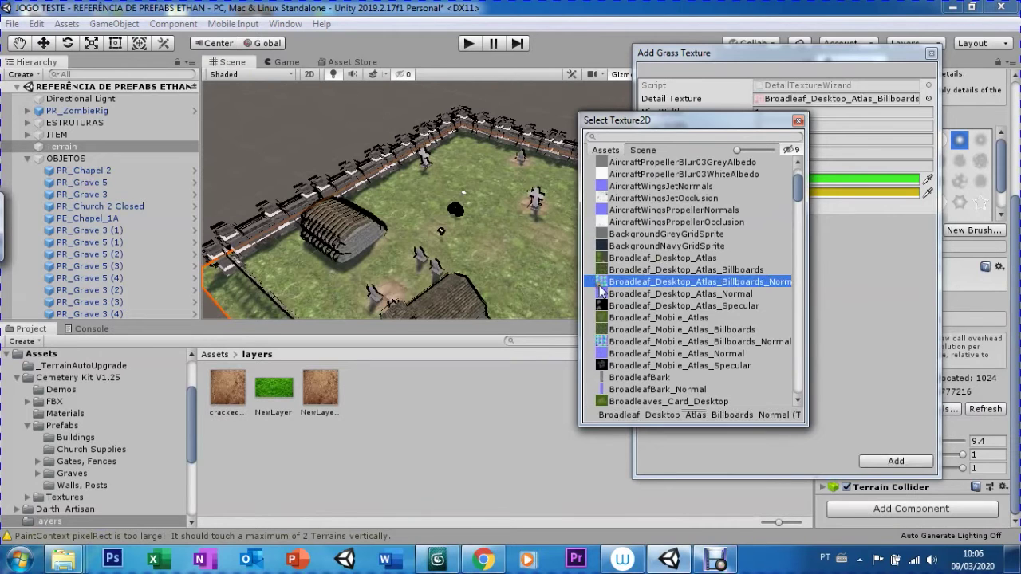
double_click(602, 283)
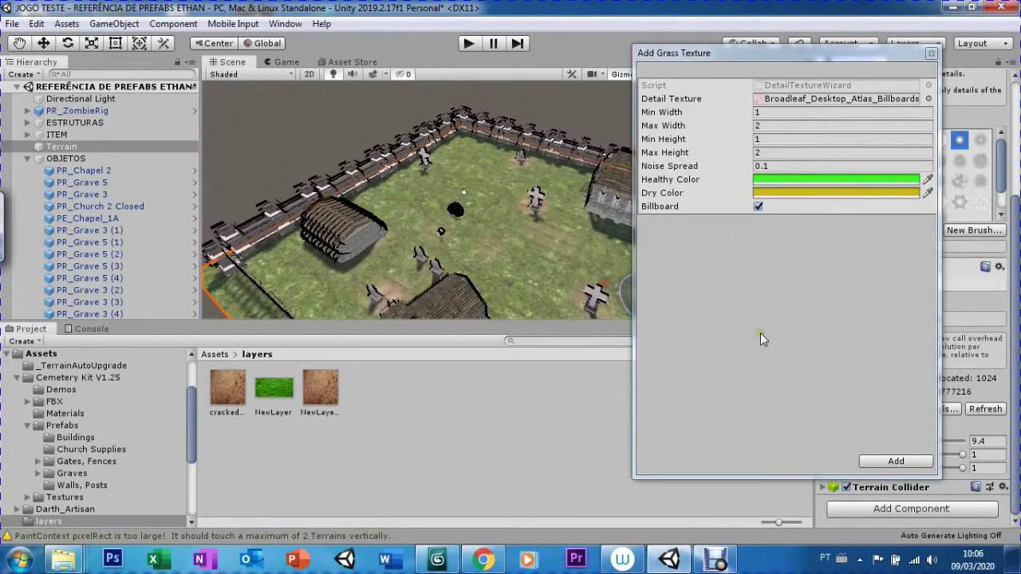
left_click(927, 99)
left_click(600, 294)
left_click(606, 283)
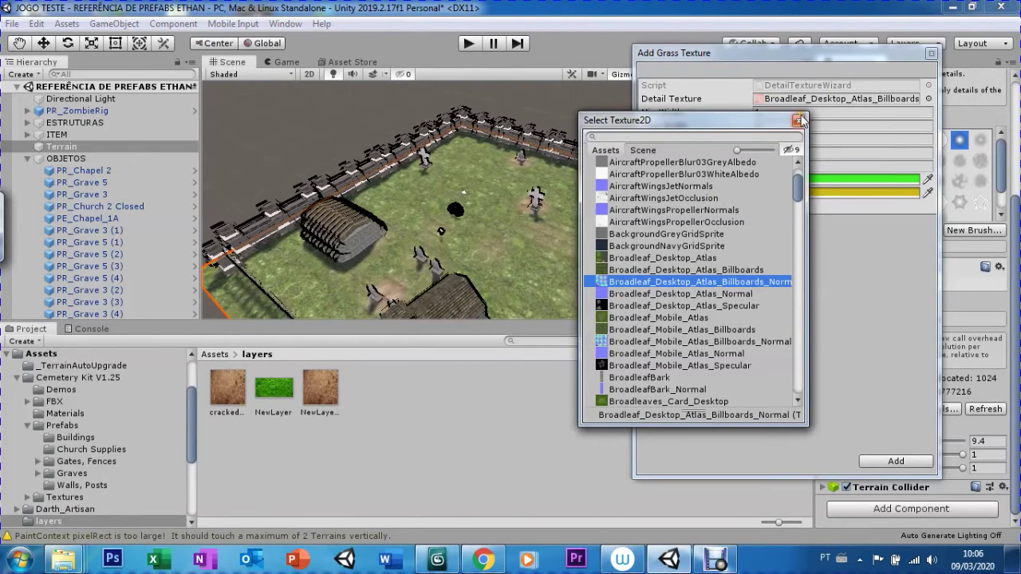
left_click(797, 119)
Set the grass Max Height to 1 and Min Height to 0.3, then add it
left_click(748, 151)
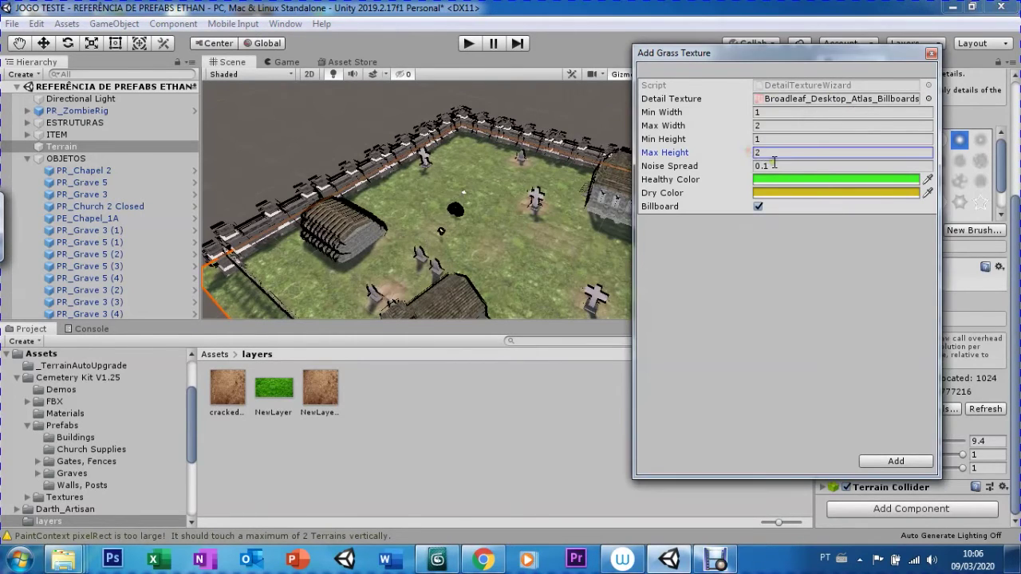
type("1")
left_click(758, 137)
type(".3")
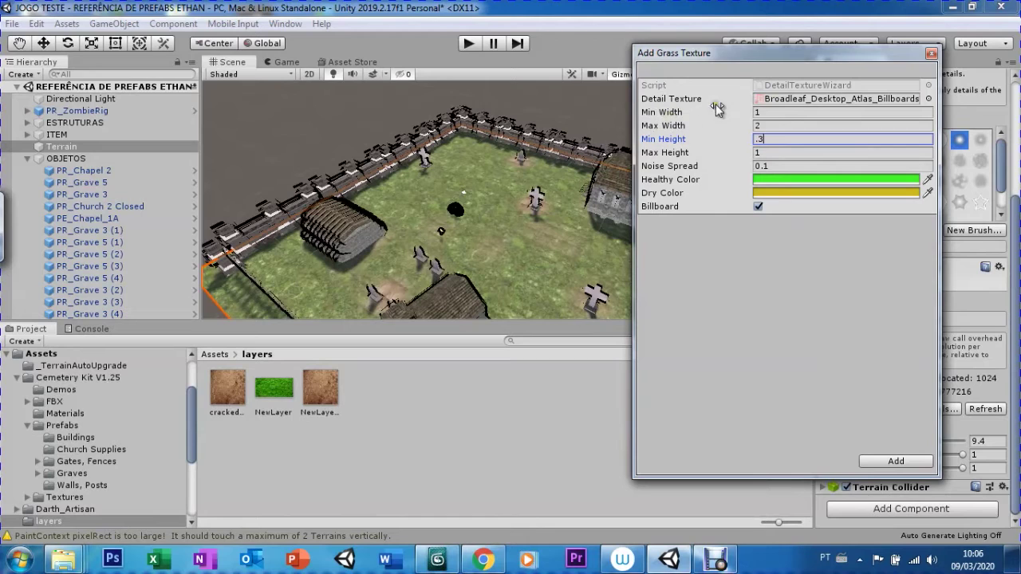
left_click(893, 462)
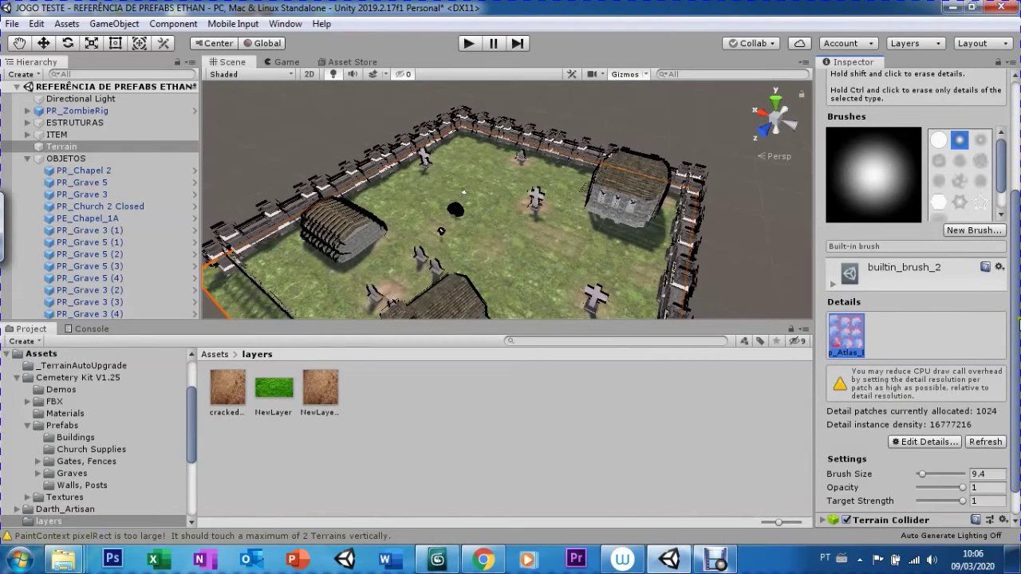
Paint grass around two crosses, near the top wall, and across the graves, then check Game view
scroll(1007, 367, "down", 1)
left_click(533, 206)
left_click(595, 291)
left_click(513, 160)
left_click_drag(421, 255, 375, 299)
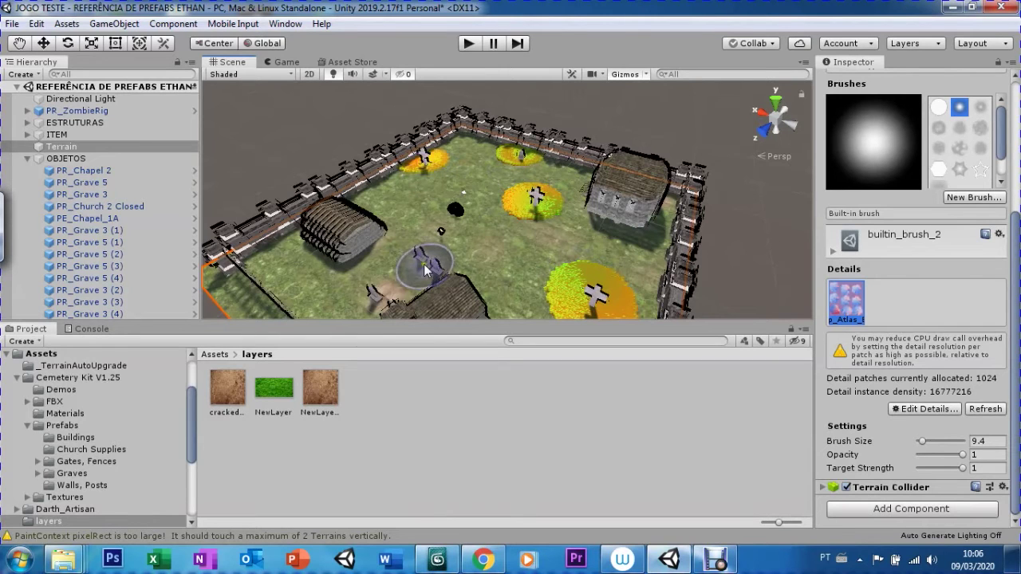
left_click(281, 62)
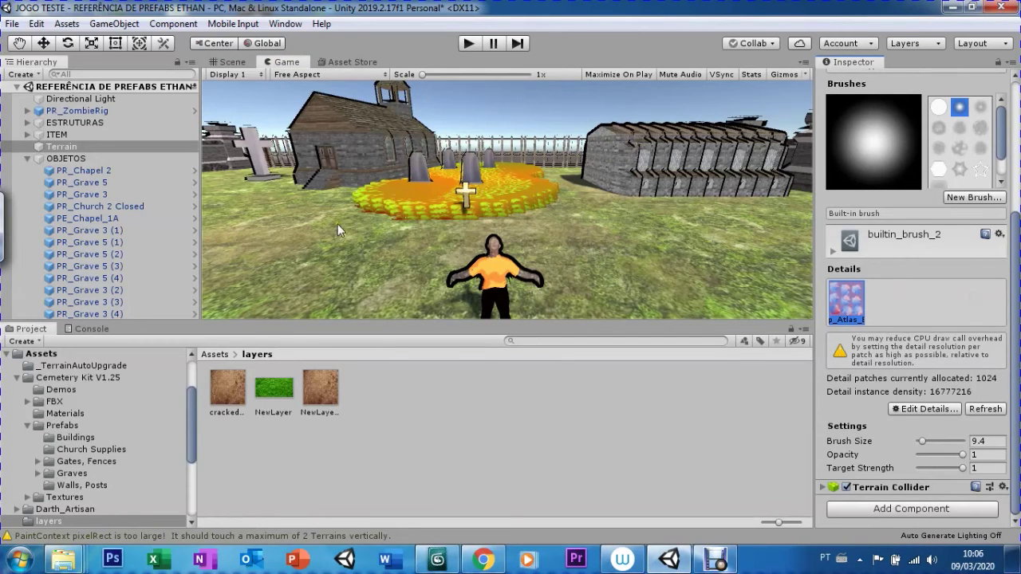
Change the grass detail texture to Broadleaf_Mobile_Atlas_Specular, apply it, and enter Play mode
left_click(925, 408)
left_click(865, 323)
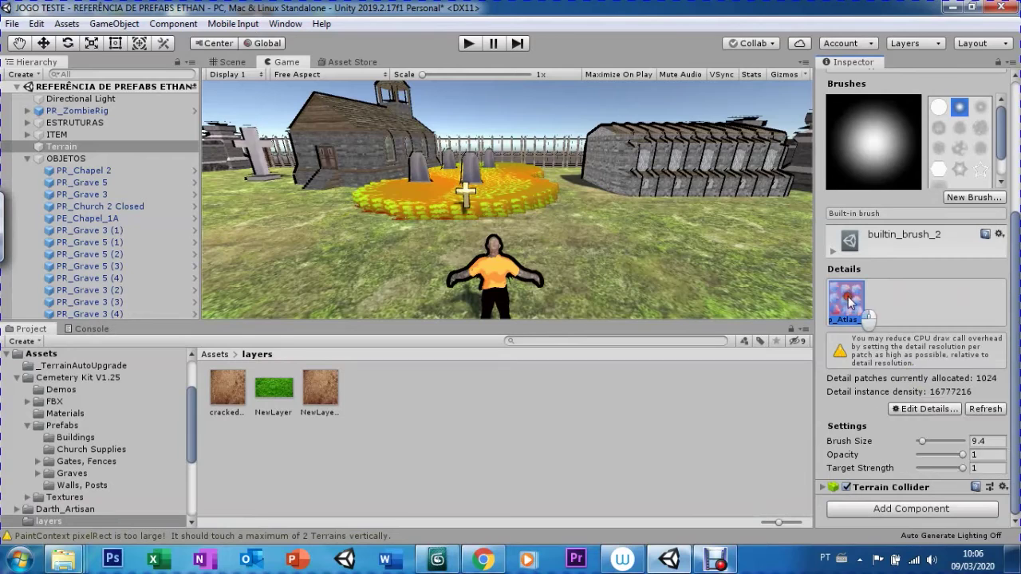
left_click(921, 409)
left_click(914, 445)
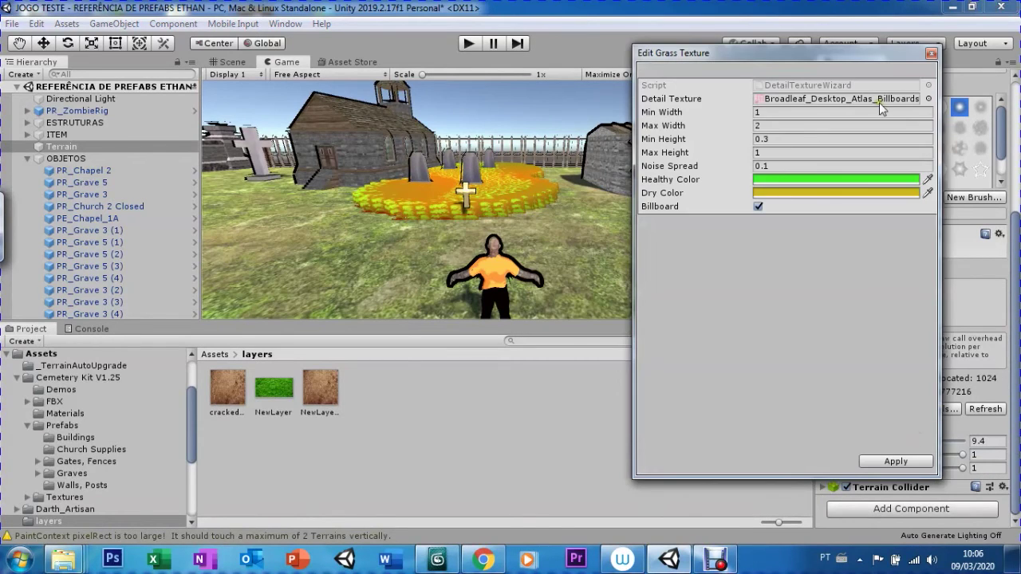
left_click(929, 98)
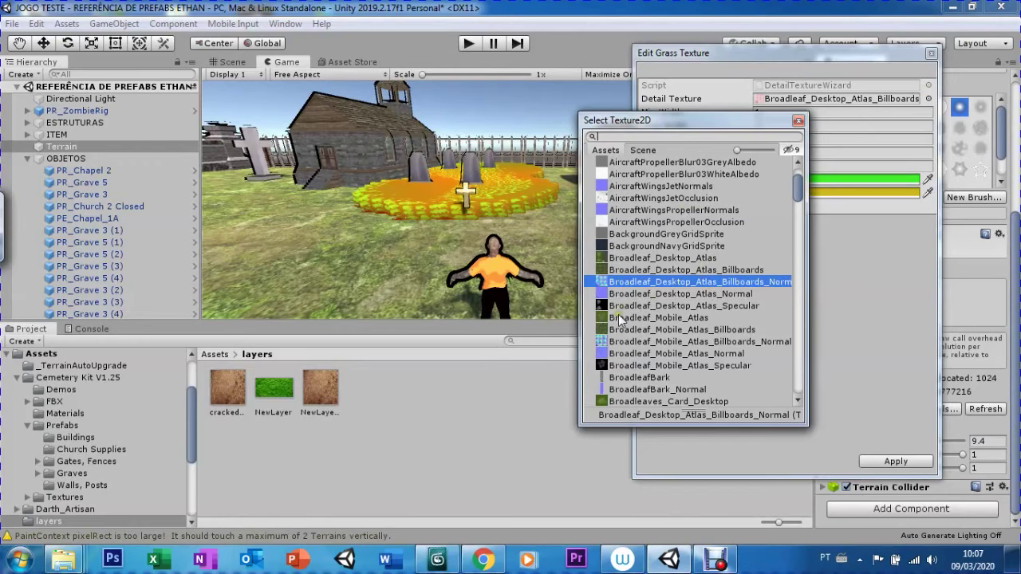
left_click(618, 365)
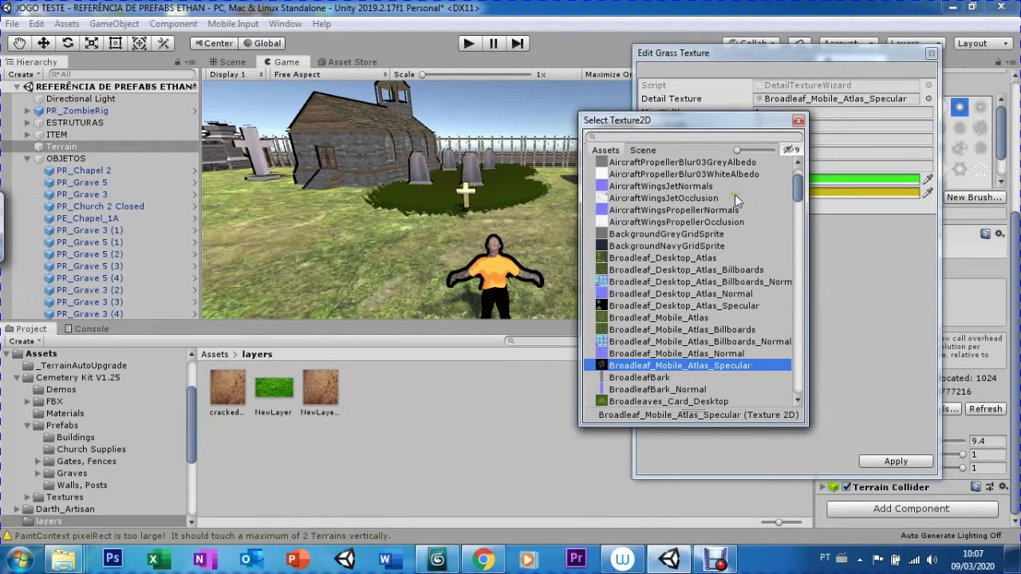
left_click(797, 120)
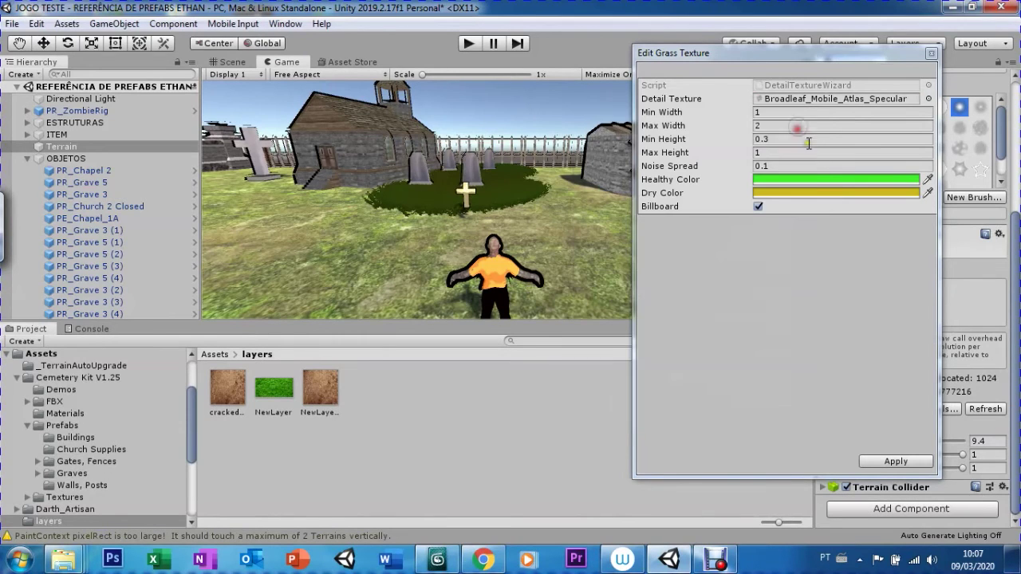
left_click(890, 465)
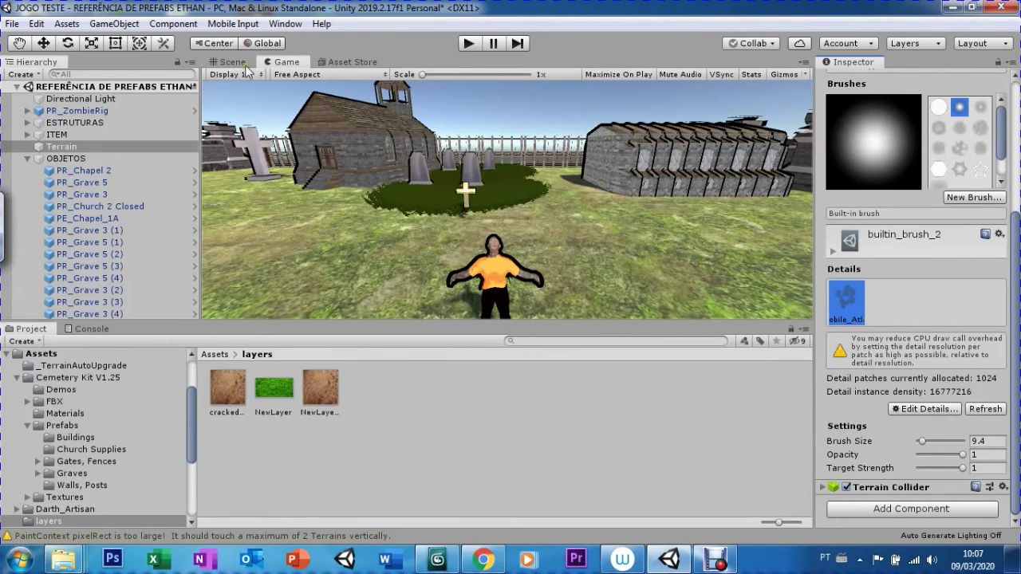
left_click(458, 44)
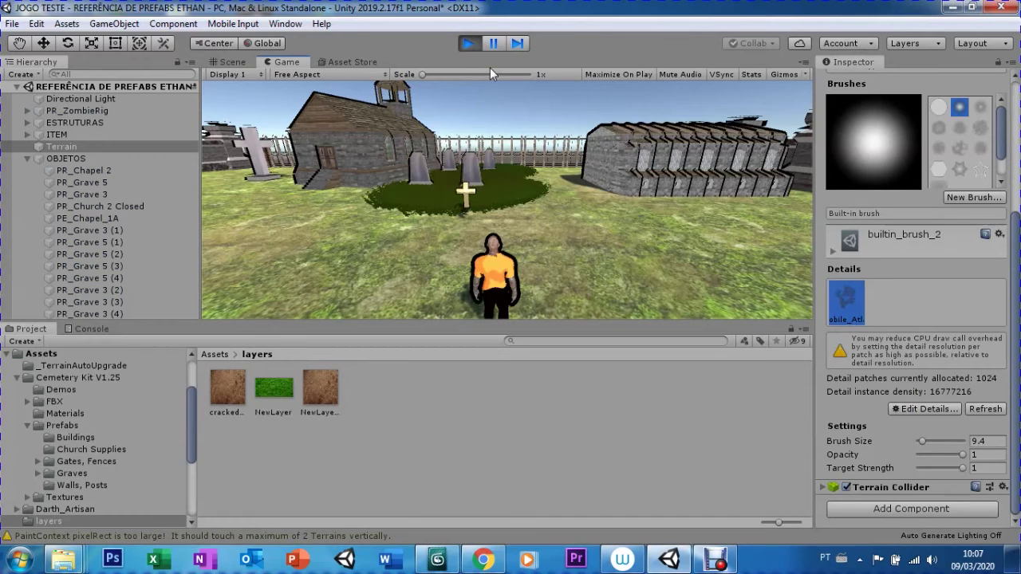
key("w")
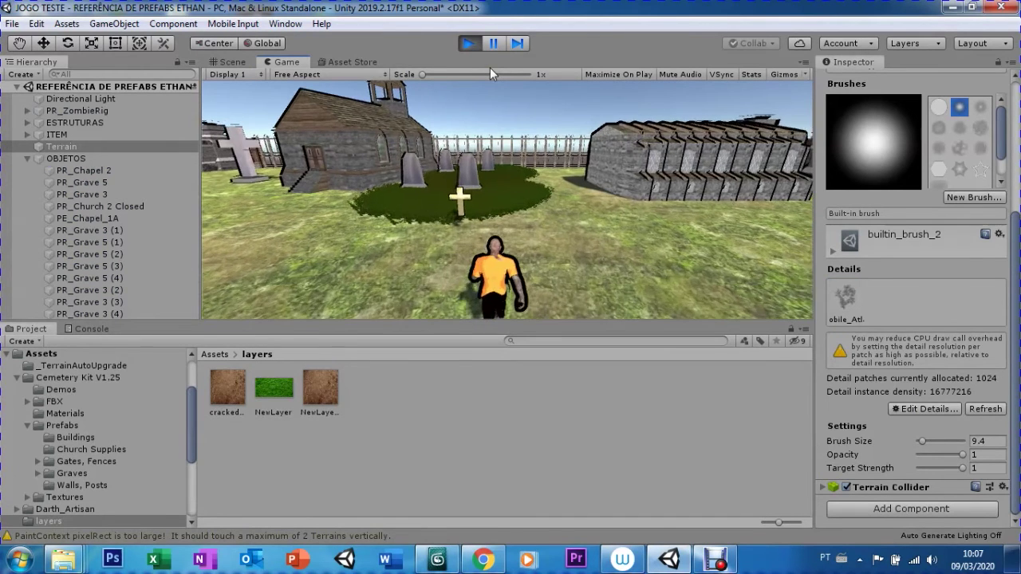
key("a")
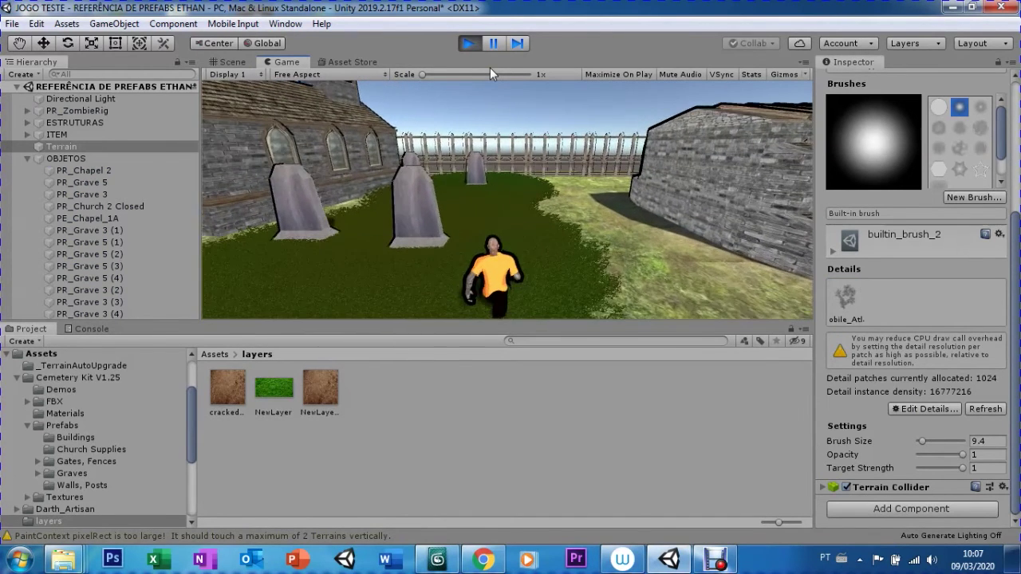
key("d")
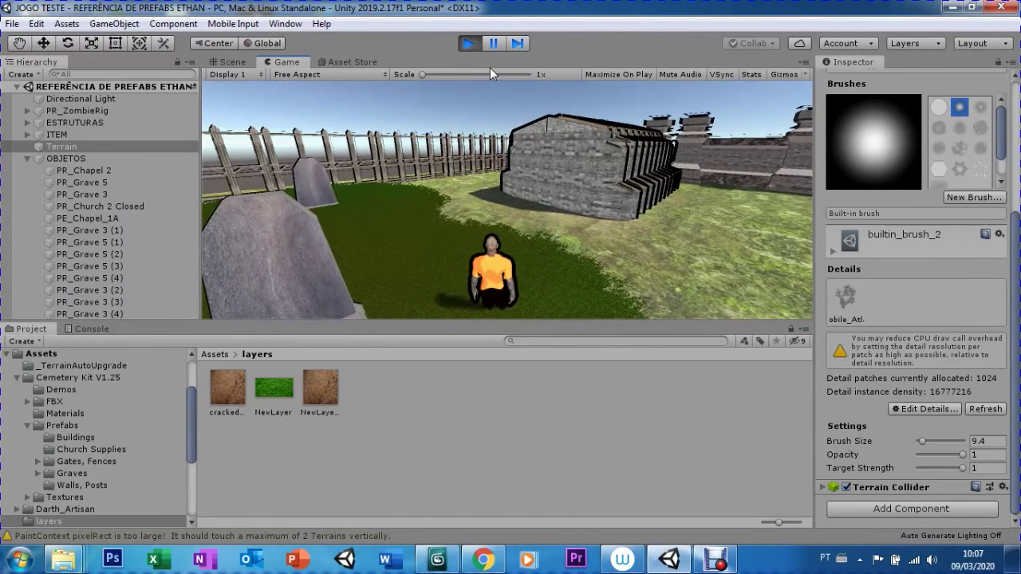
key("d")
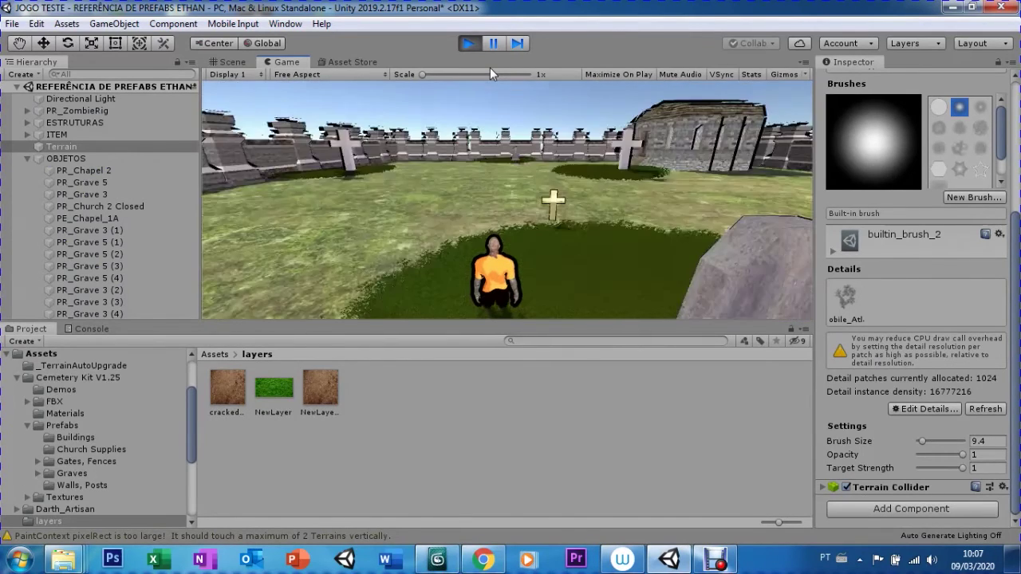
key("d")
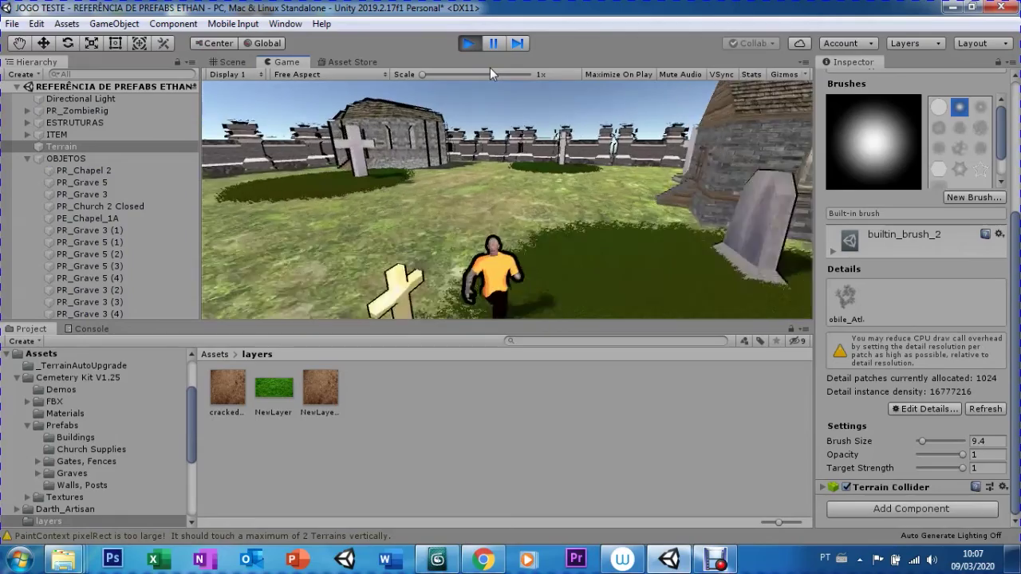
key("d")
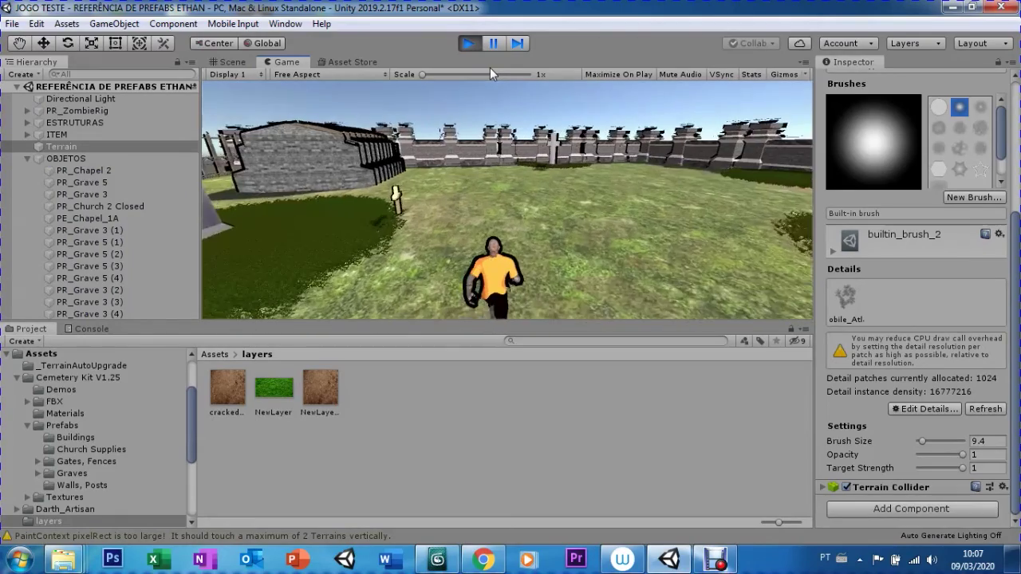
key("d")
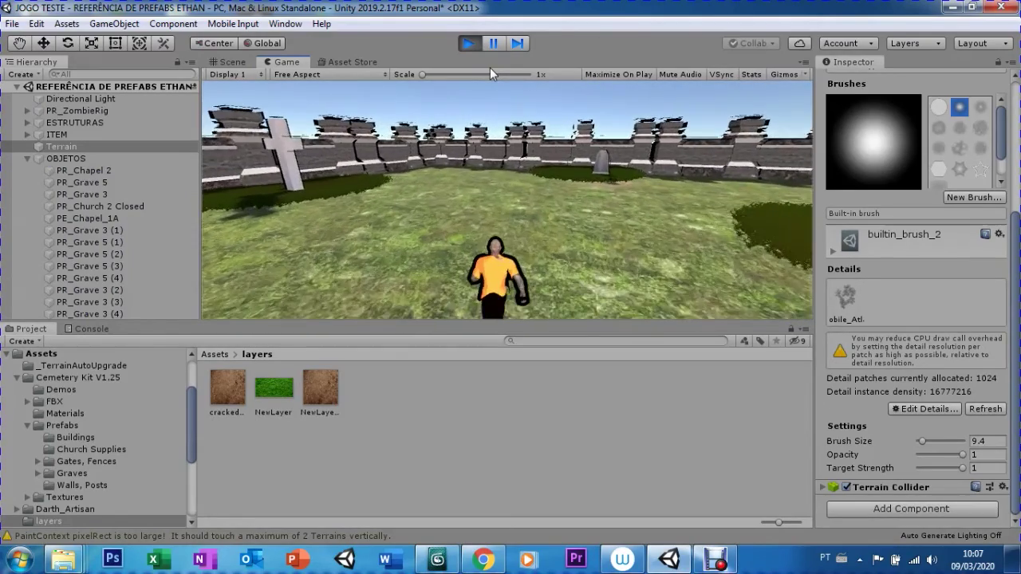
key("a")
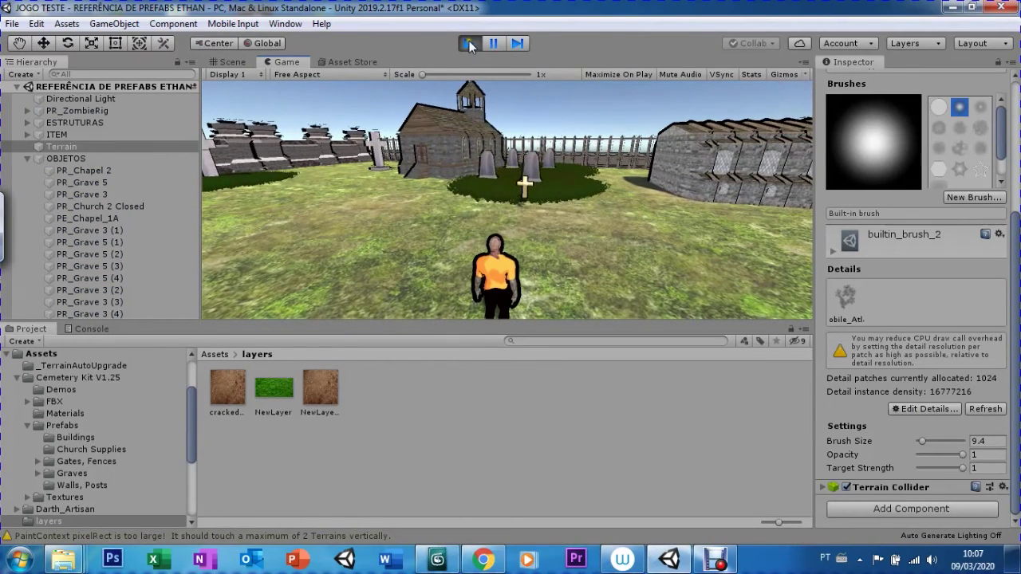
left_click(469, 43)
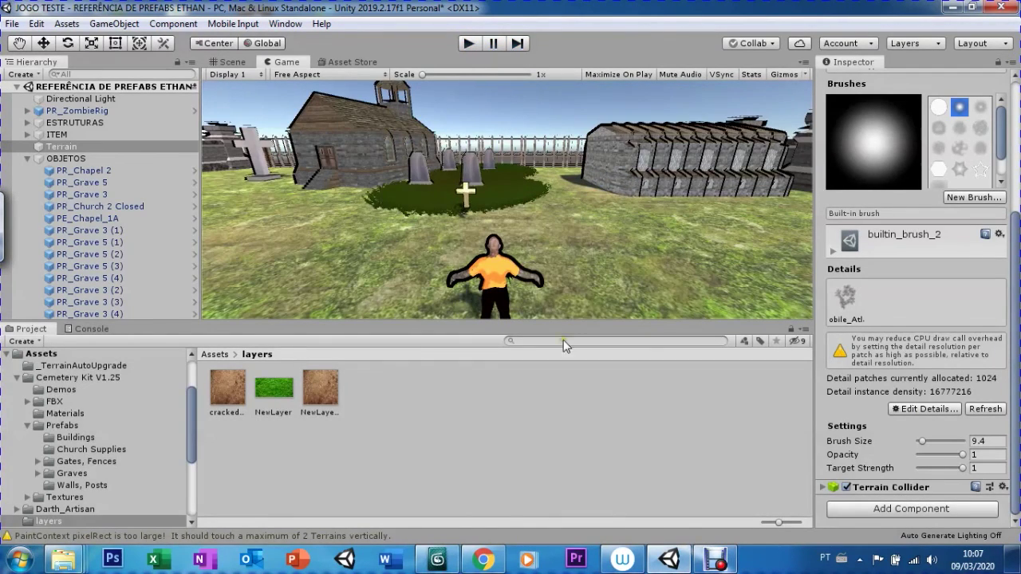